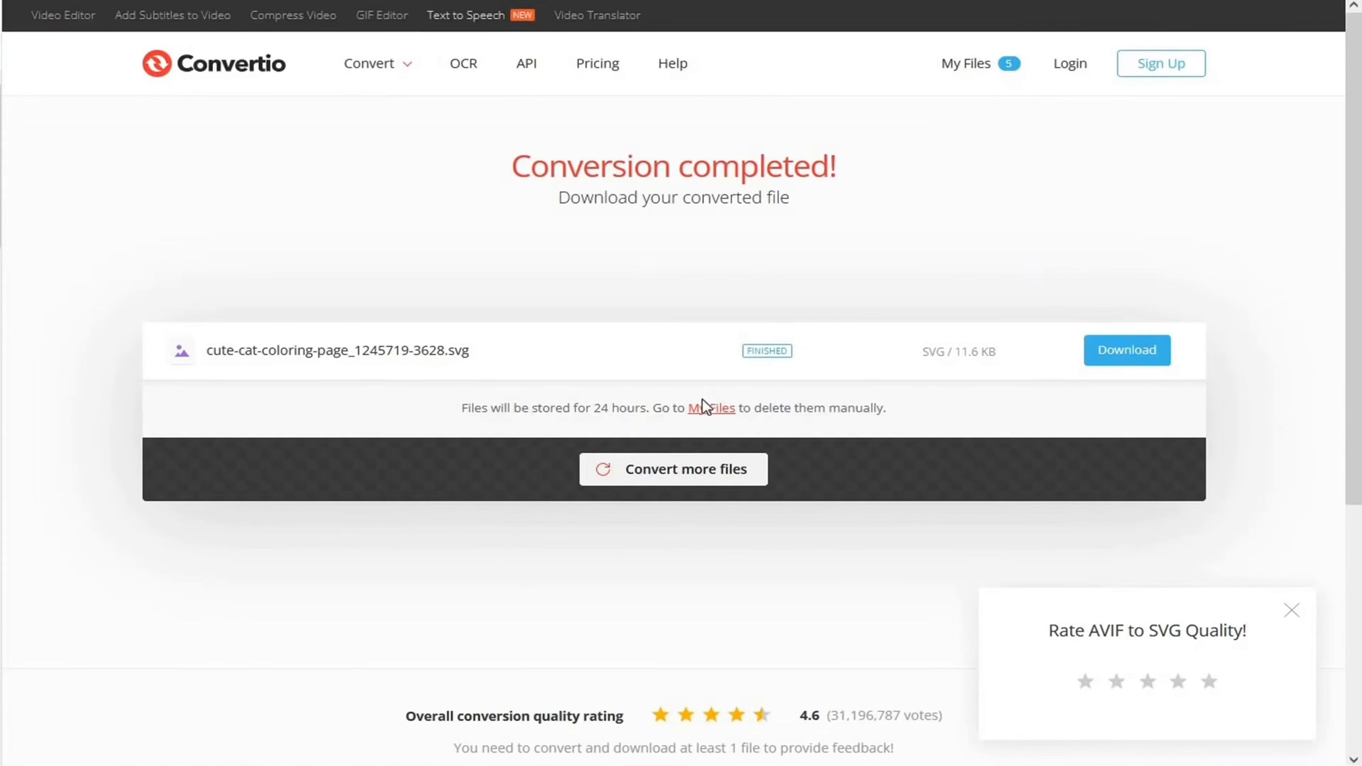
Step: Start a new conversion in Convertio and upload Copyduck.ttf from the copyduck folder
click(675, 482)
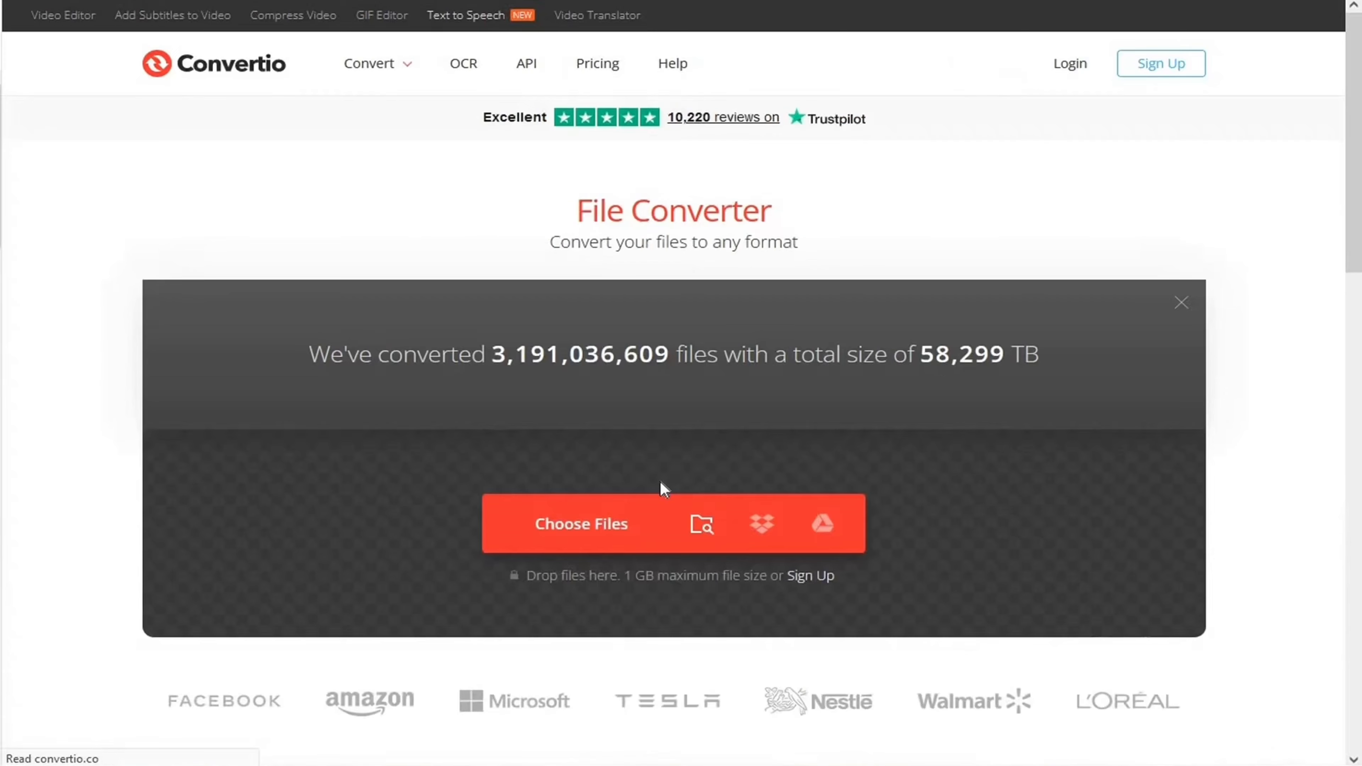
click(589, 526)
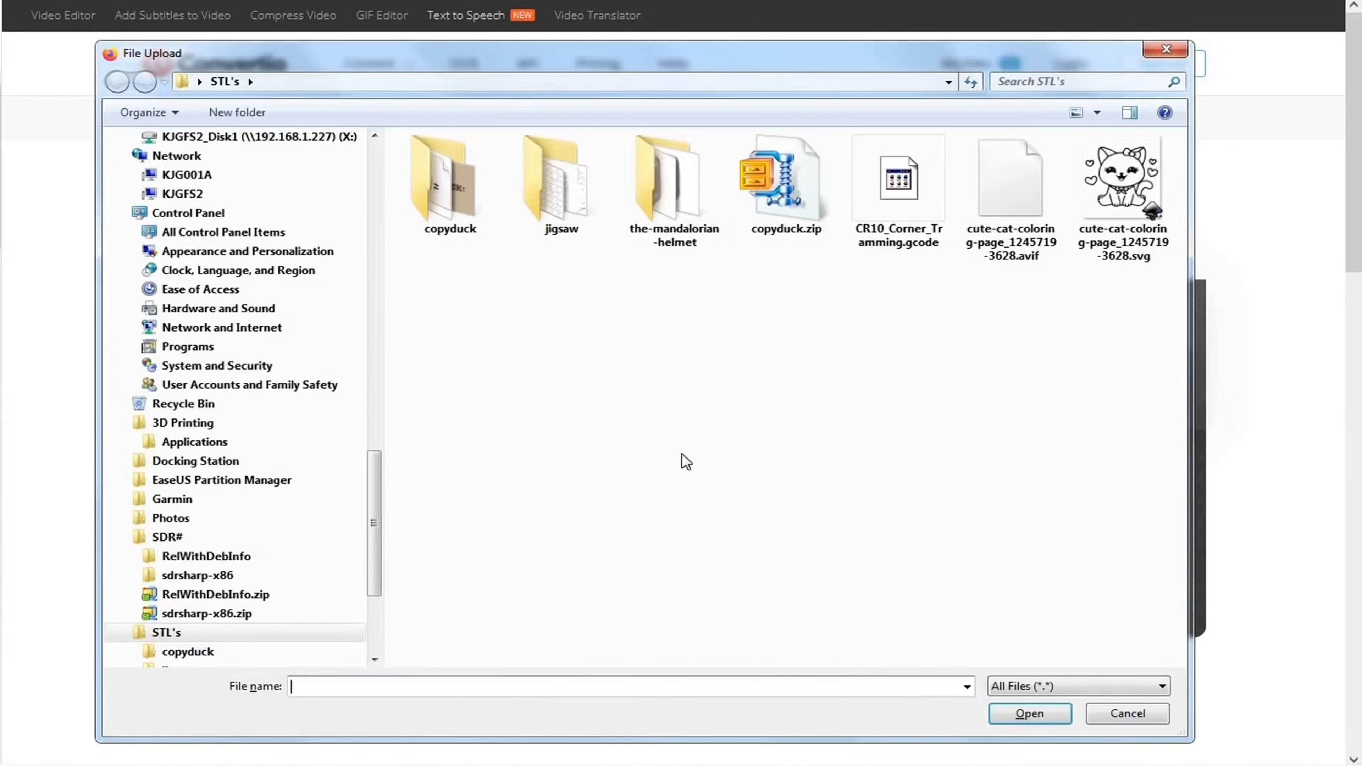
double_click(451, 193)
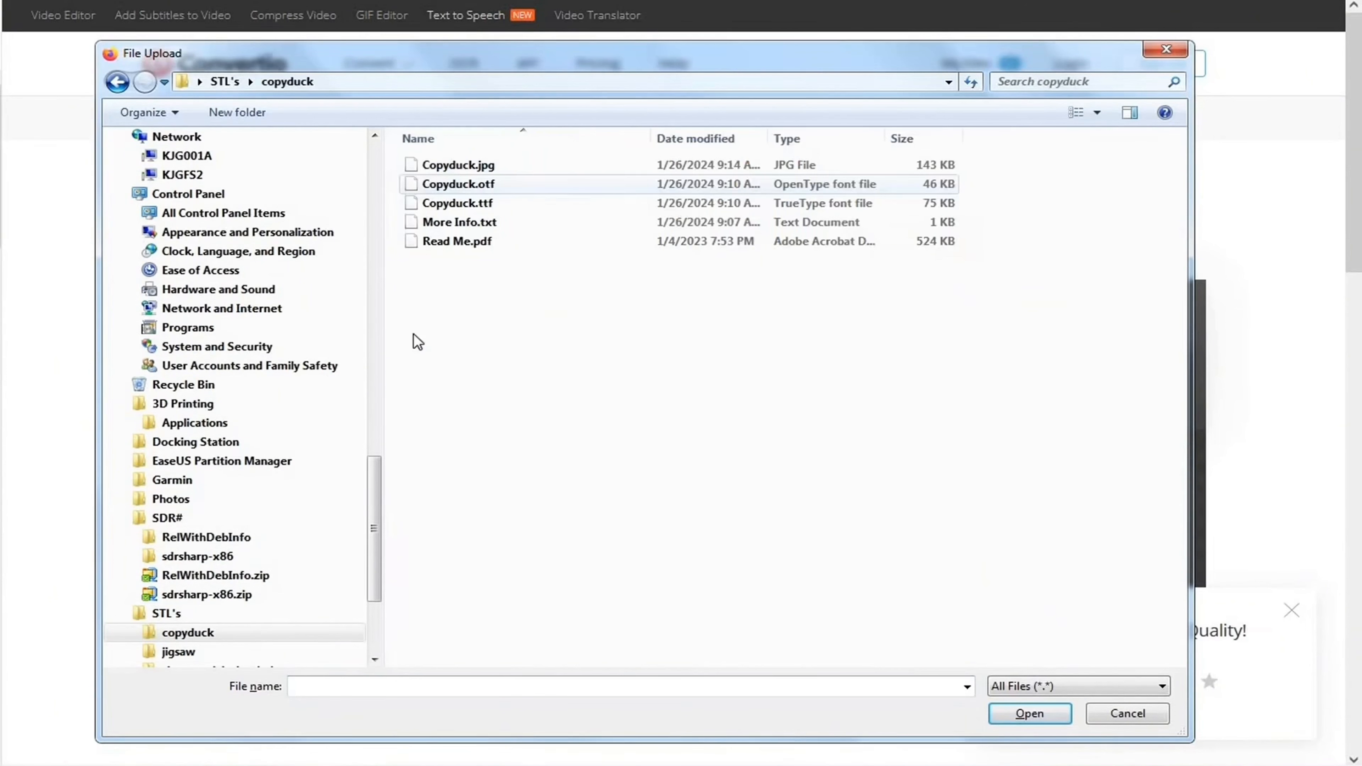
click(466, 207)
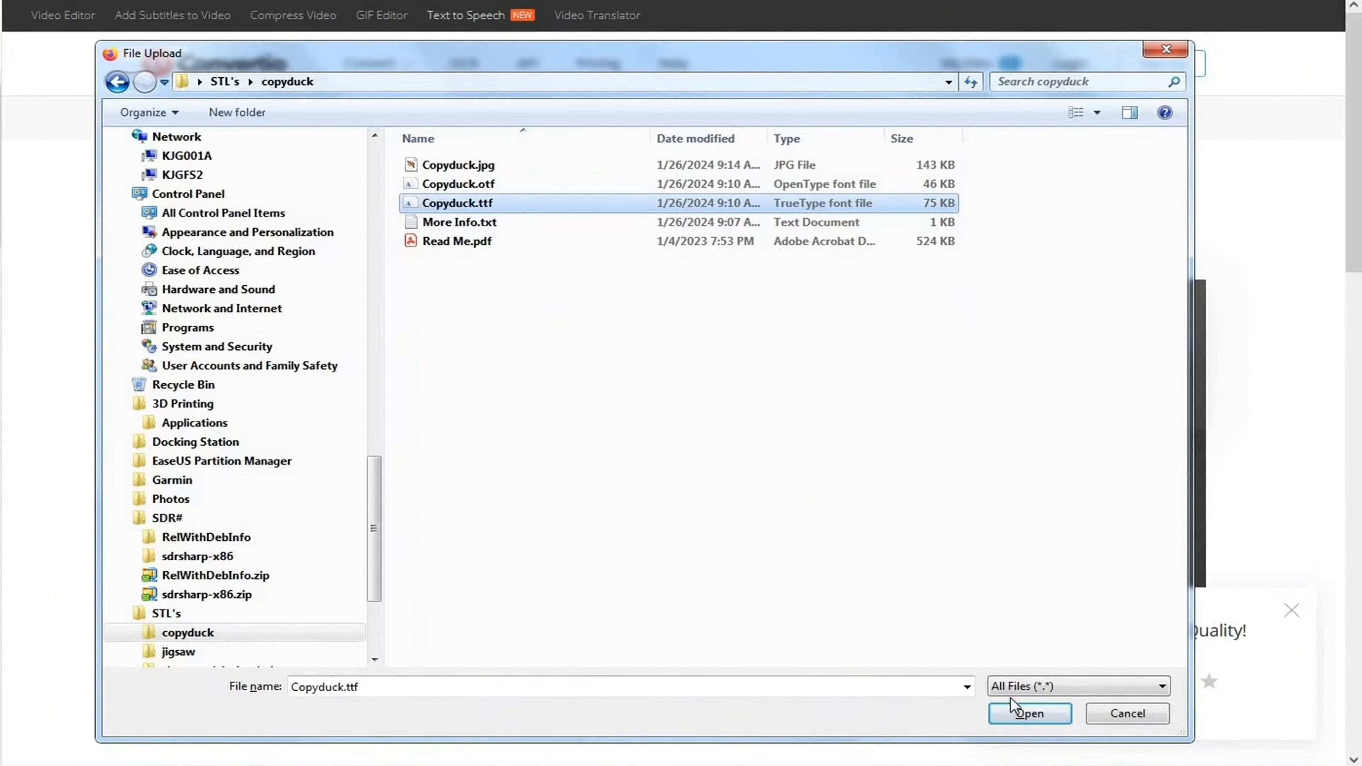
click(1028, 711)
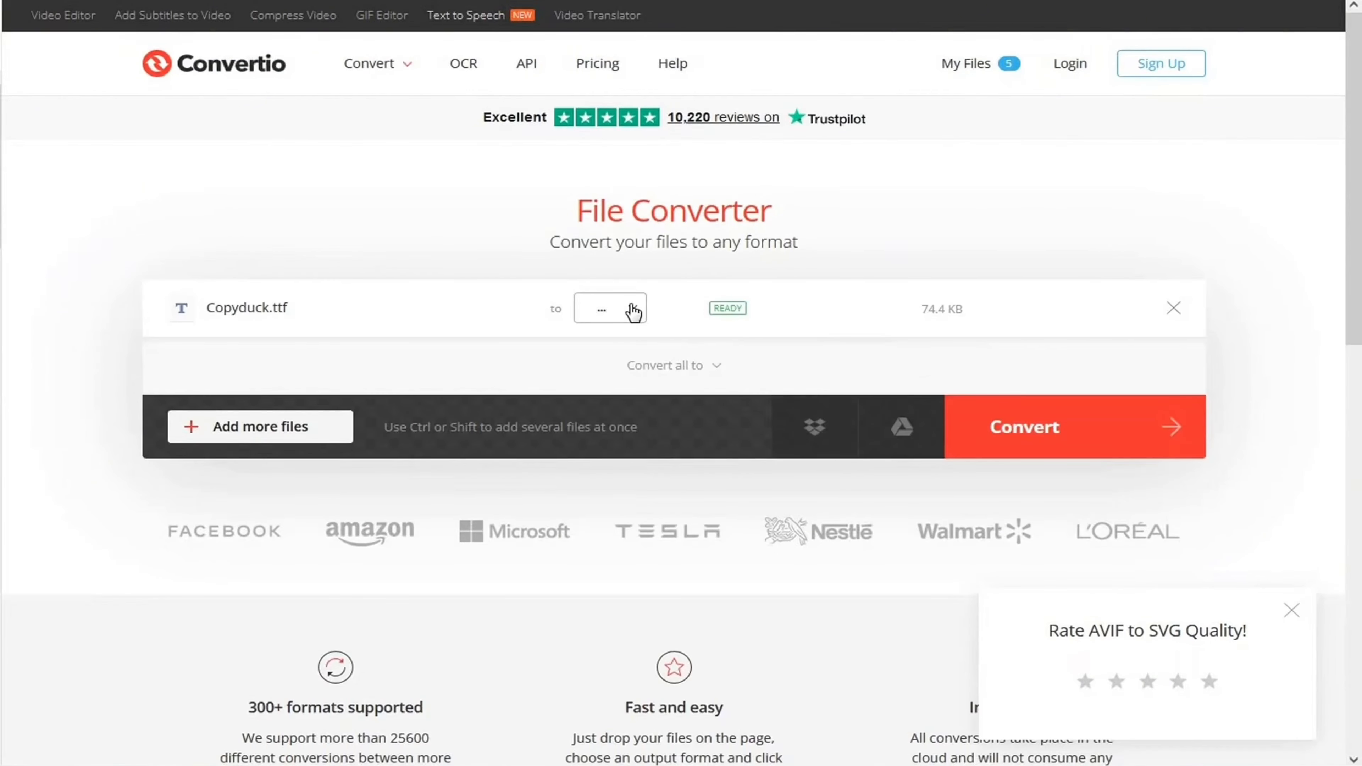
Step: Convert the Copyduck.ttf font to SVG and save the result as Copyduck.svg in the STL's folder
click(634, 310)
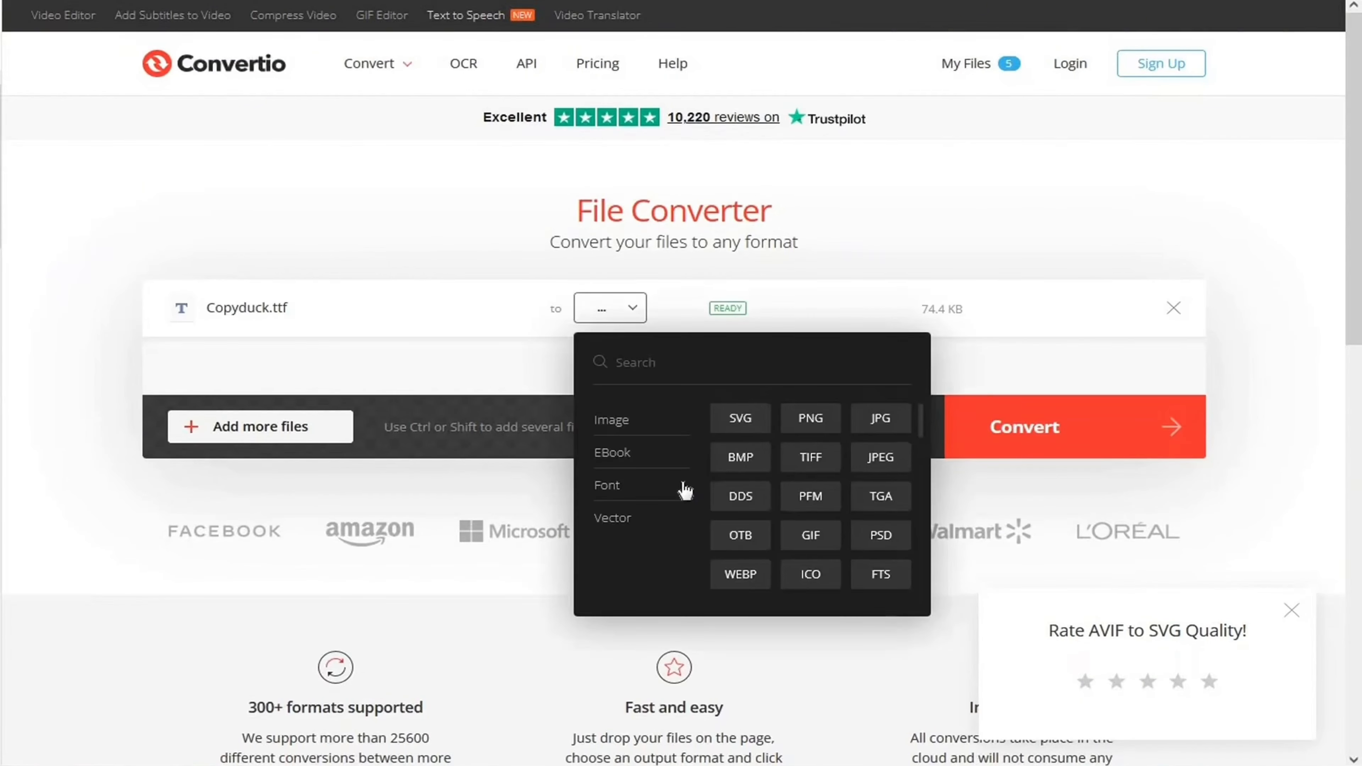
mouse_move(681, 485)
mouse_move(617, 420)
click(740, 418)
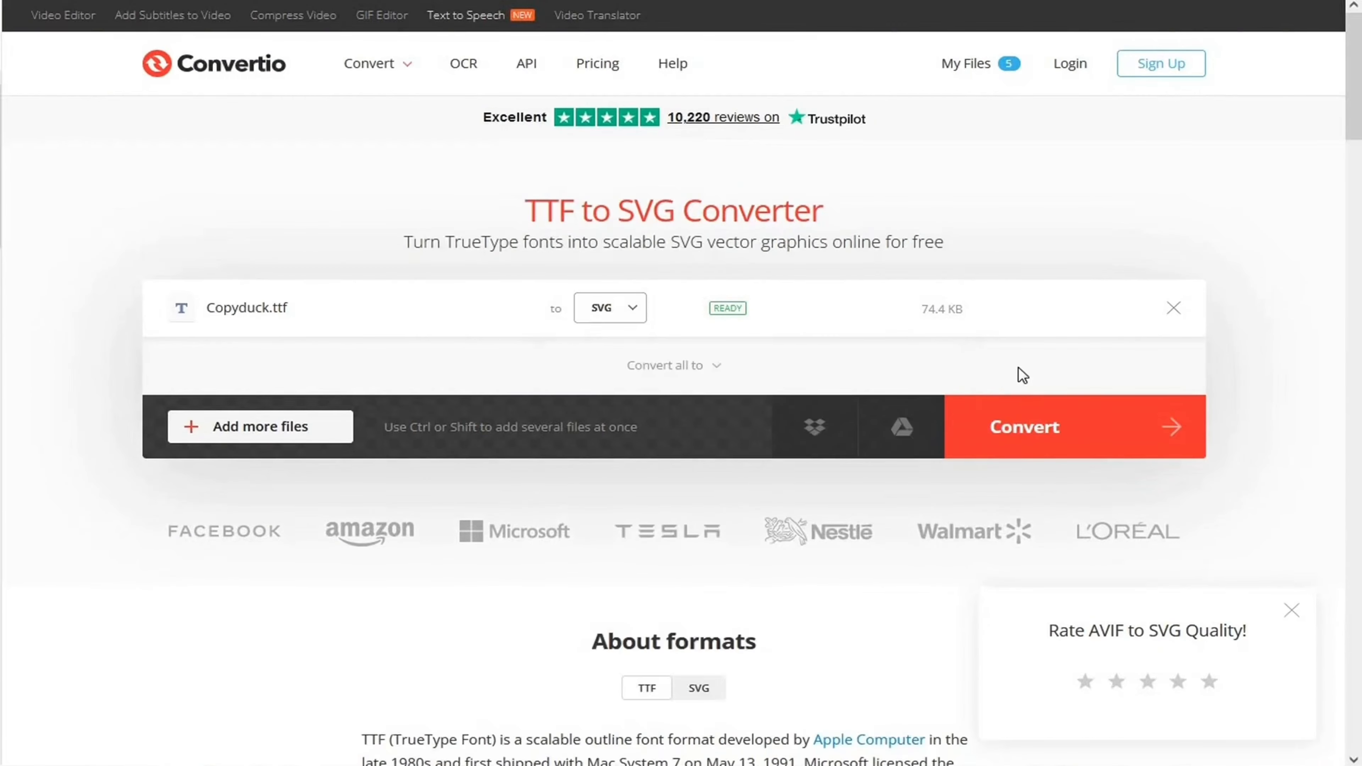
click(1031, 434)
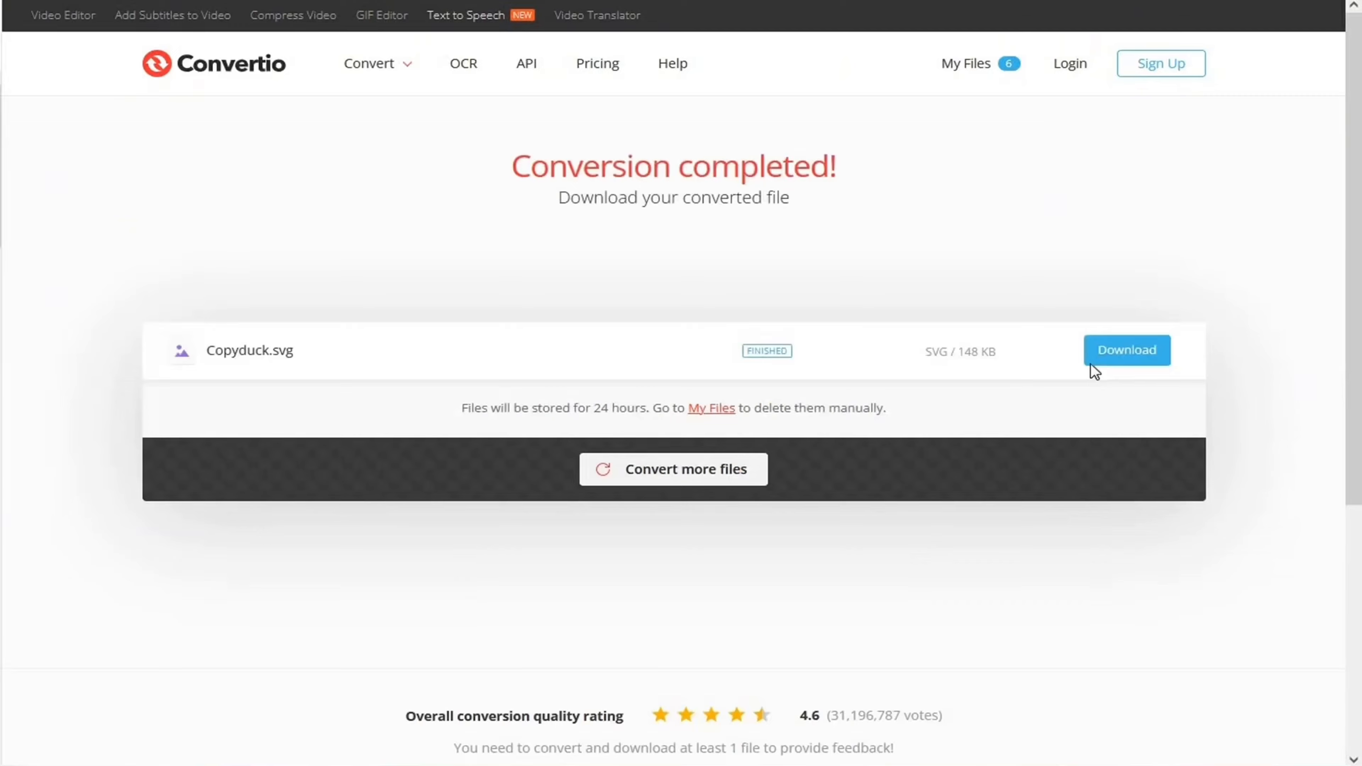
click(1127, 352)
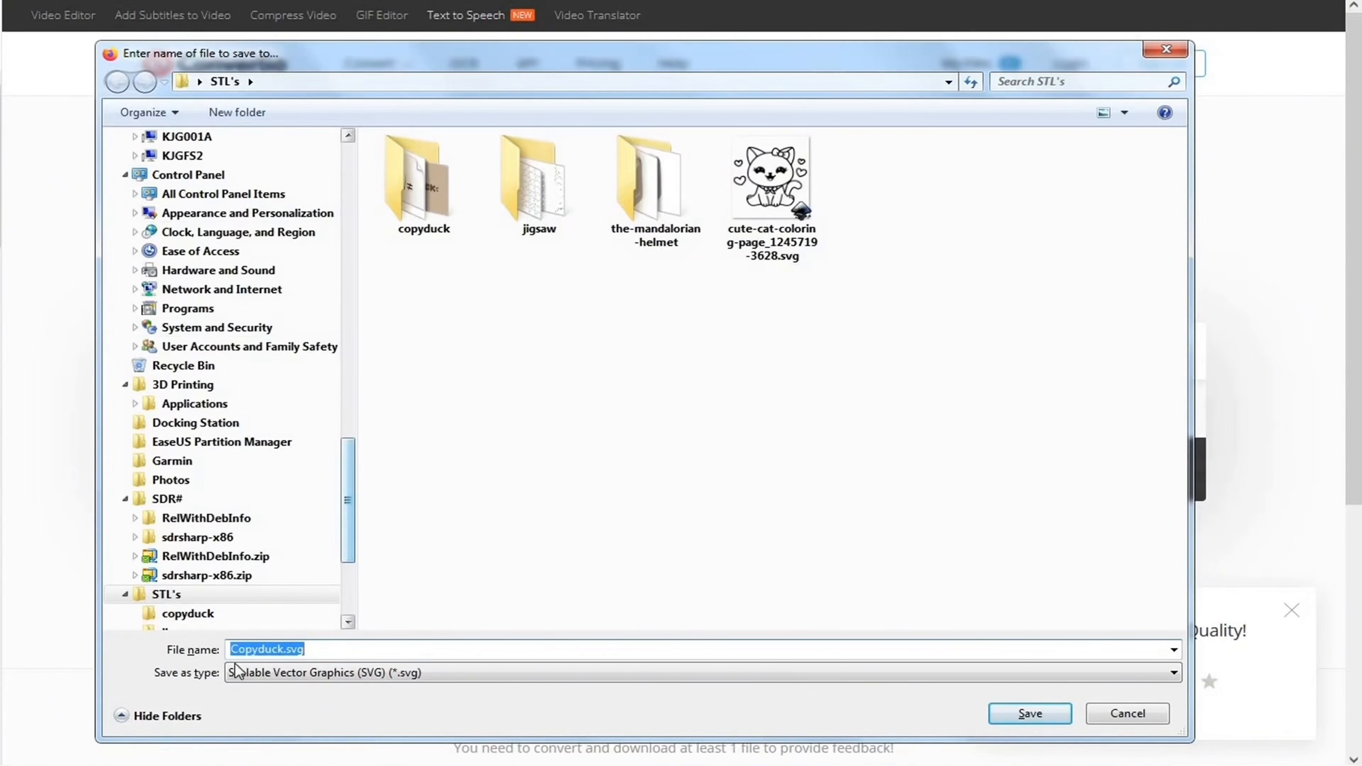
click(1029, 714)
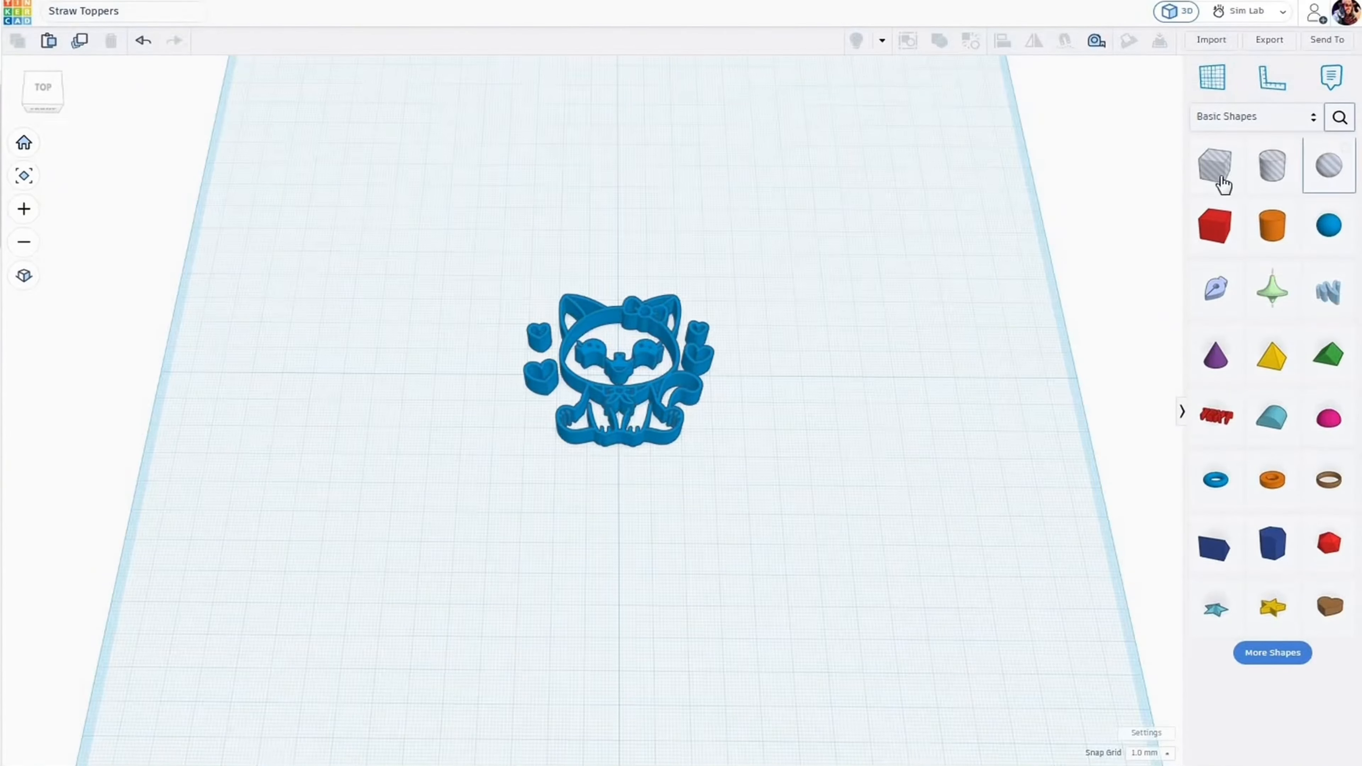
Step: In Tinkercad, search the community shapes for "custom font" and place the custom font text shape on the workplane in front of the cat
click(1339, 119)
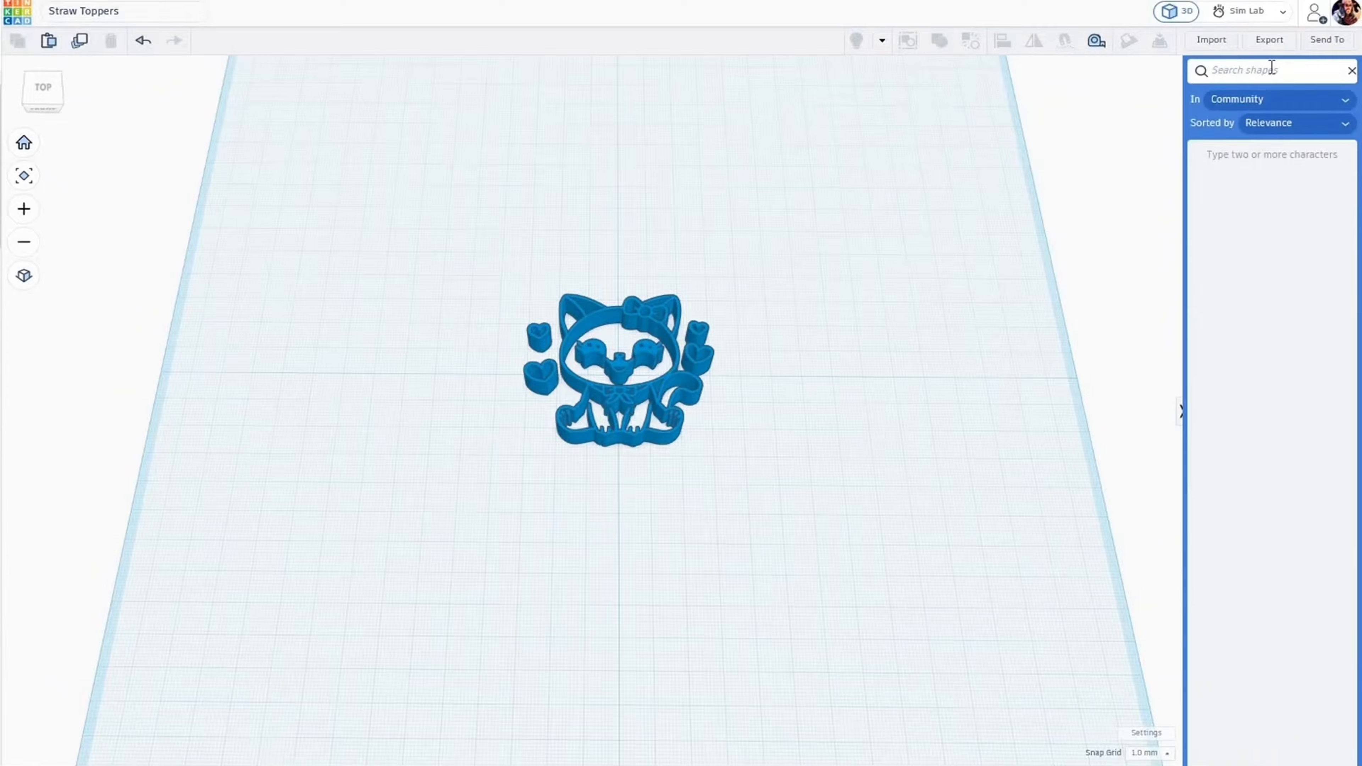
text(custom font)
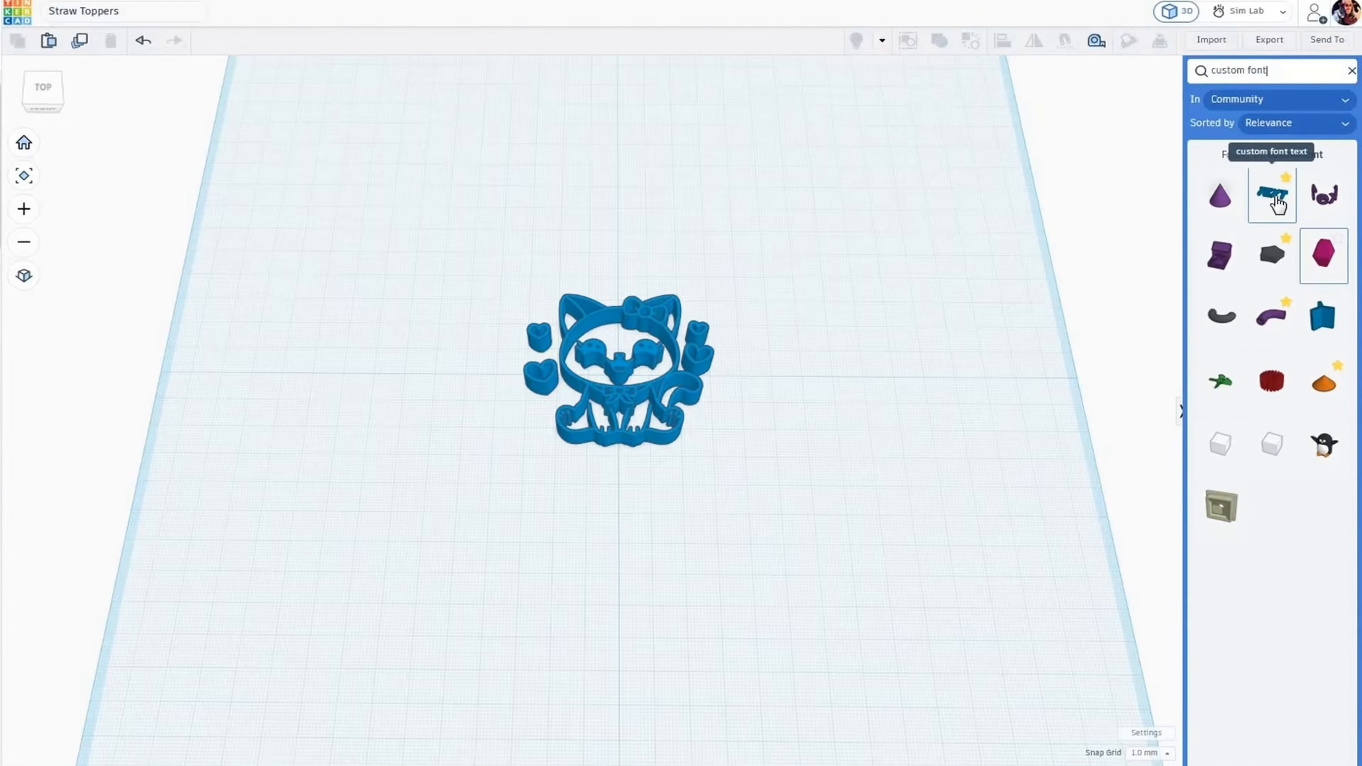
drag(1278, 204, 526, 519)
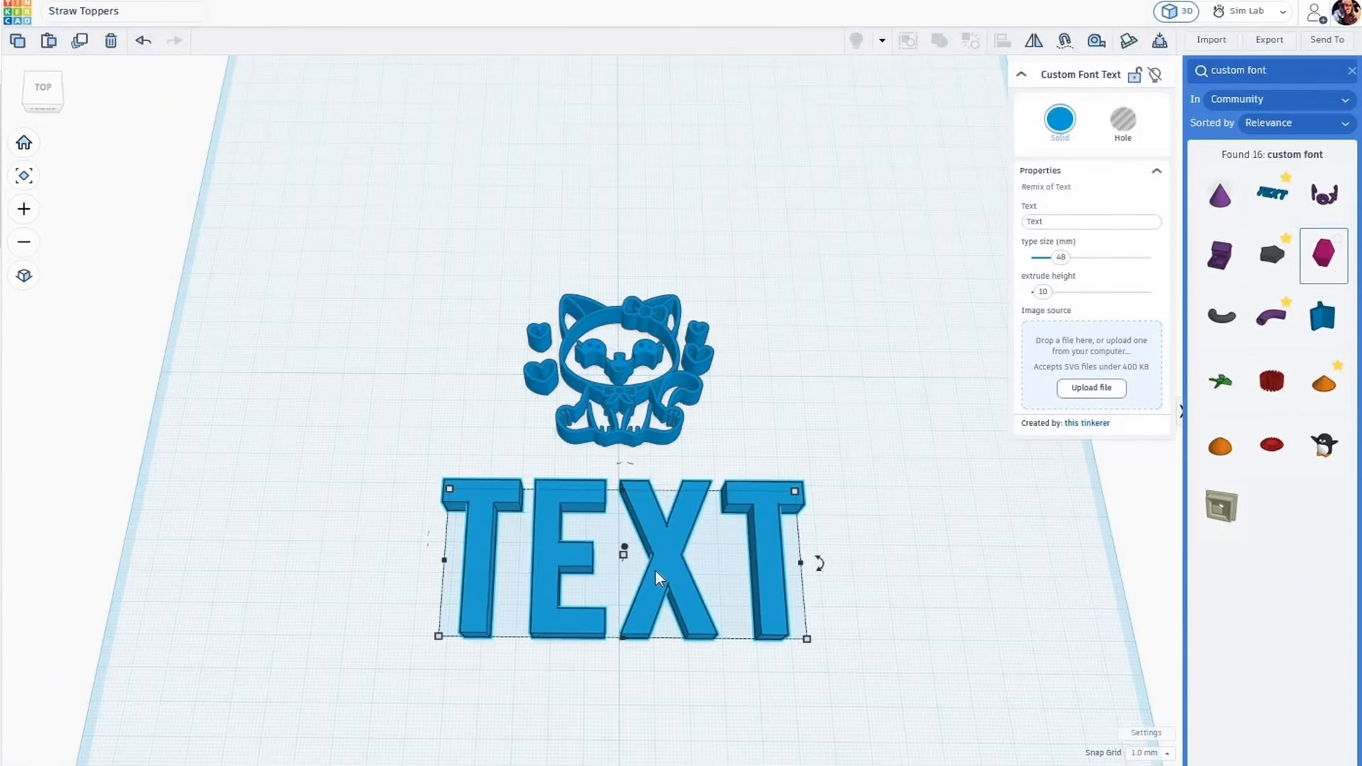
Step: Upload Copyduck.svg from the STL's folder as the font source of the custom text shape
click(1078, 219)
click(1087, 390)
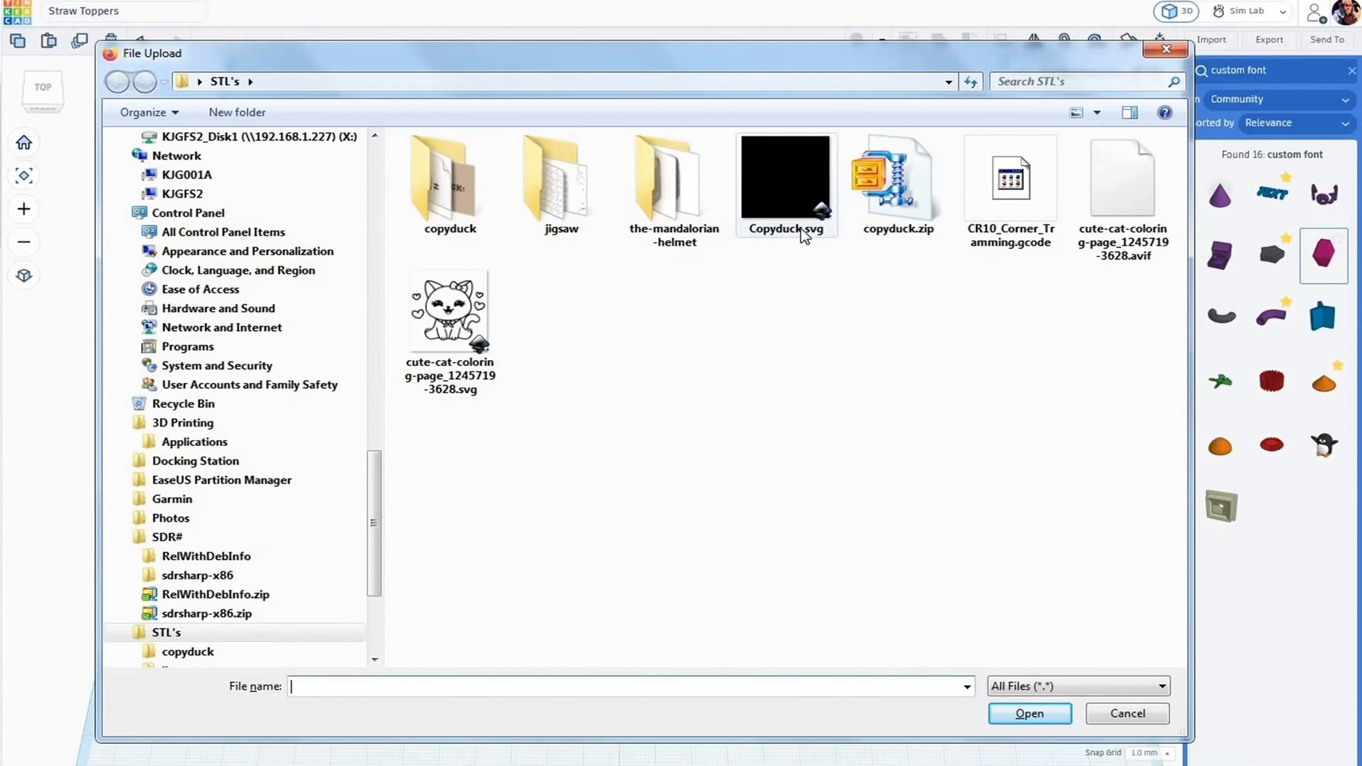
click(792, 206)
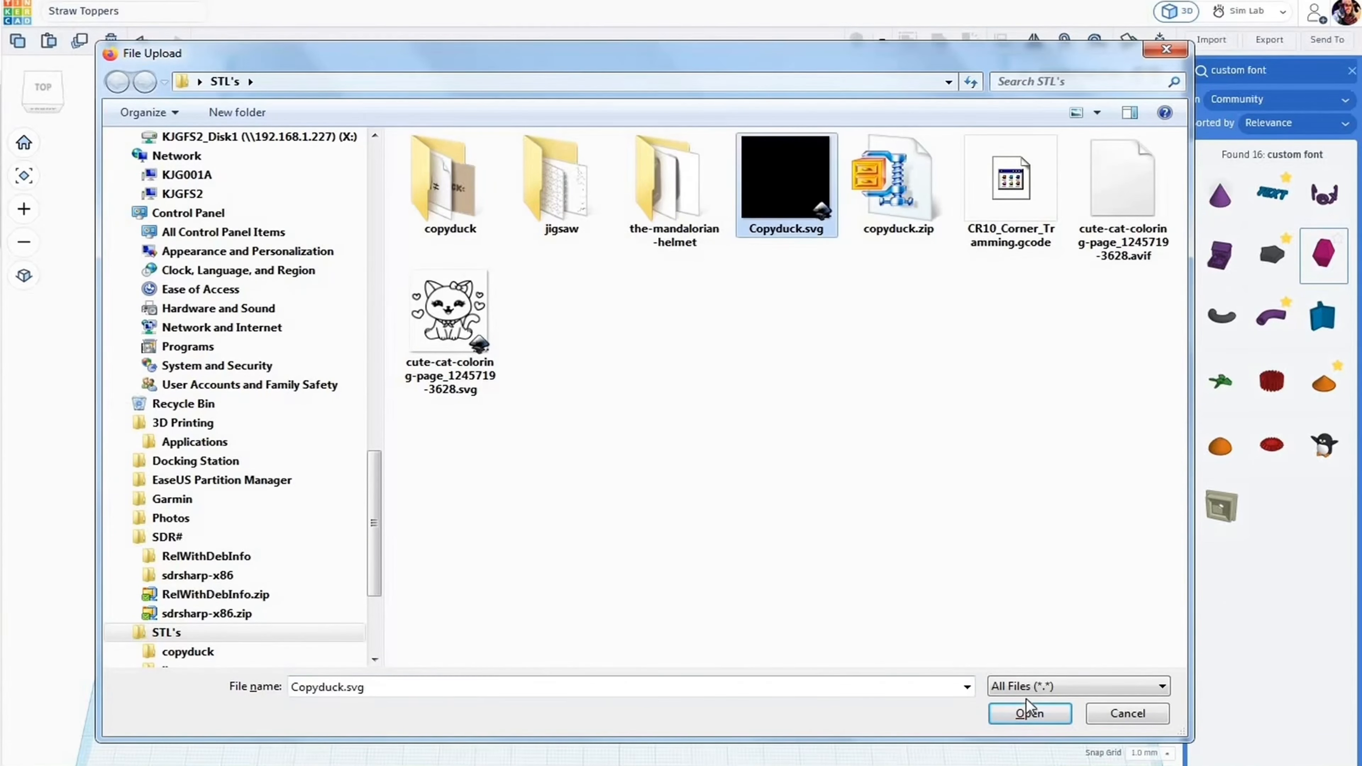
click(1029, 714)
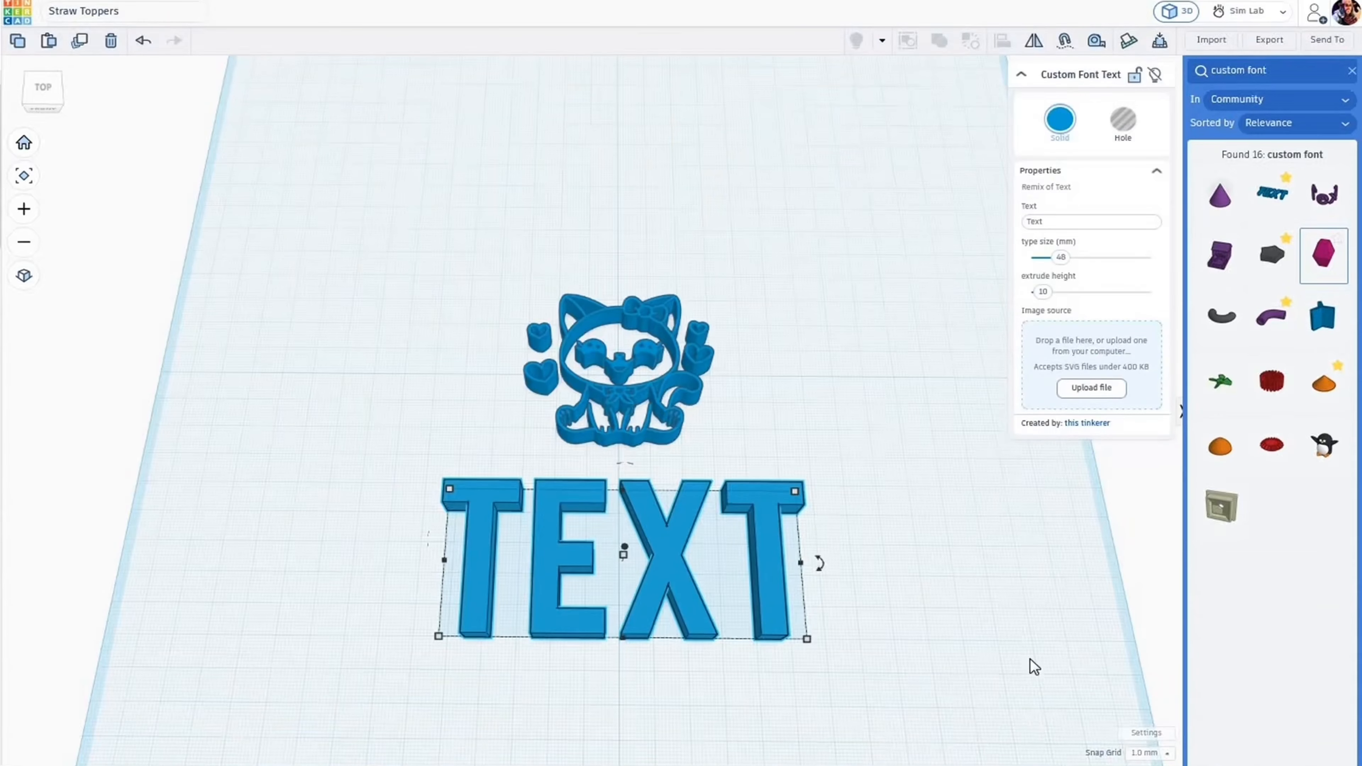
Step: Replace the custom shape's default text with the person's first name in capital letters
click(1065, 222)
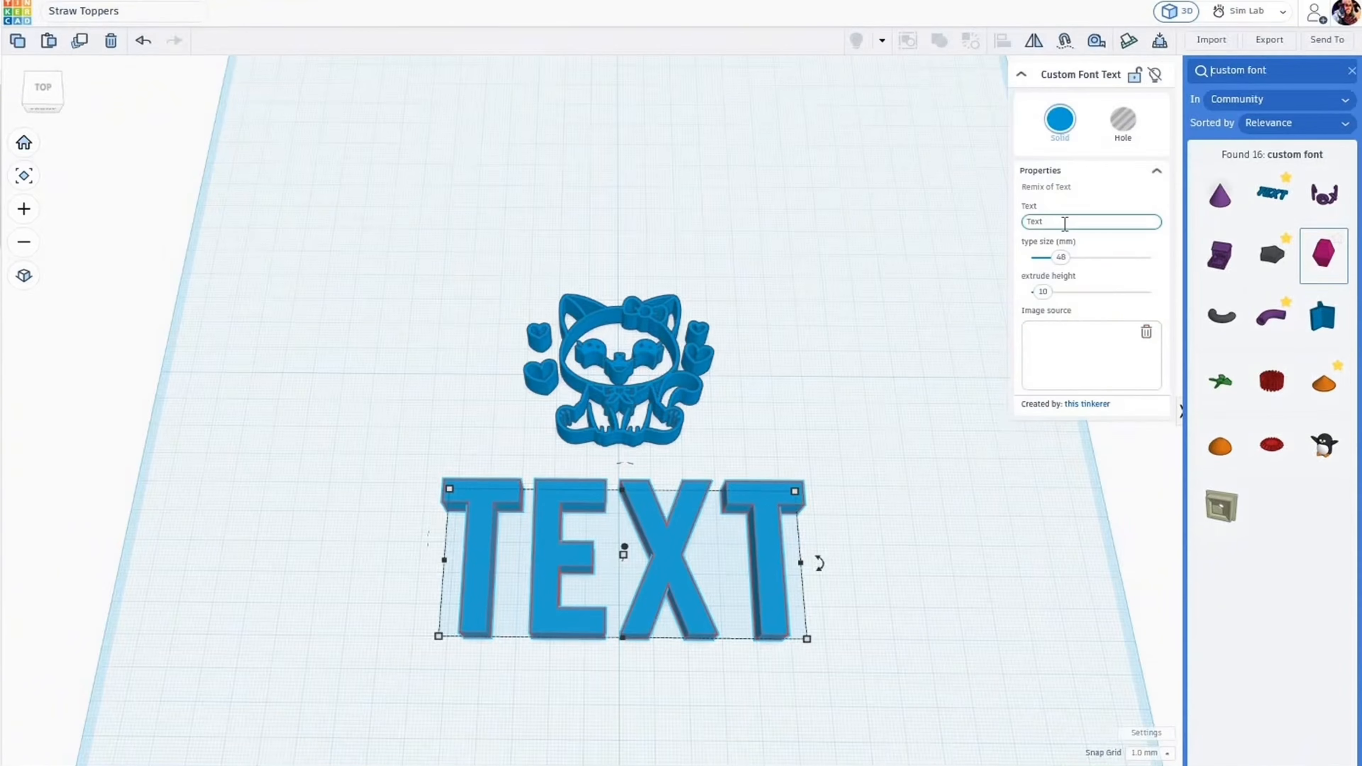
double_click(1065, 222)
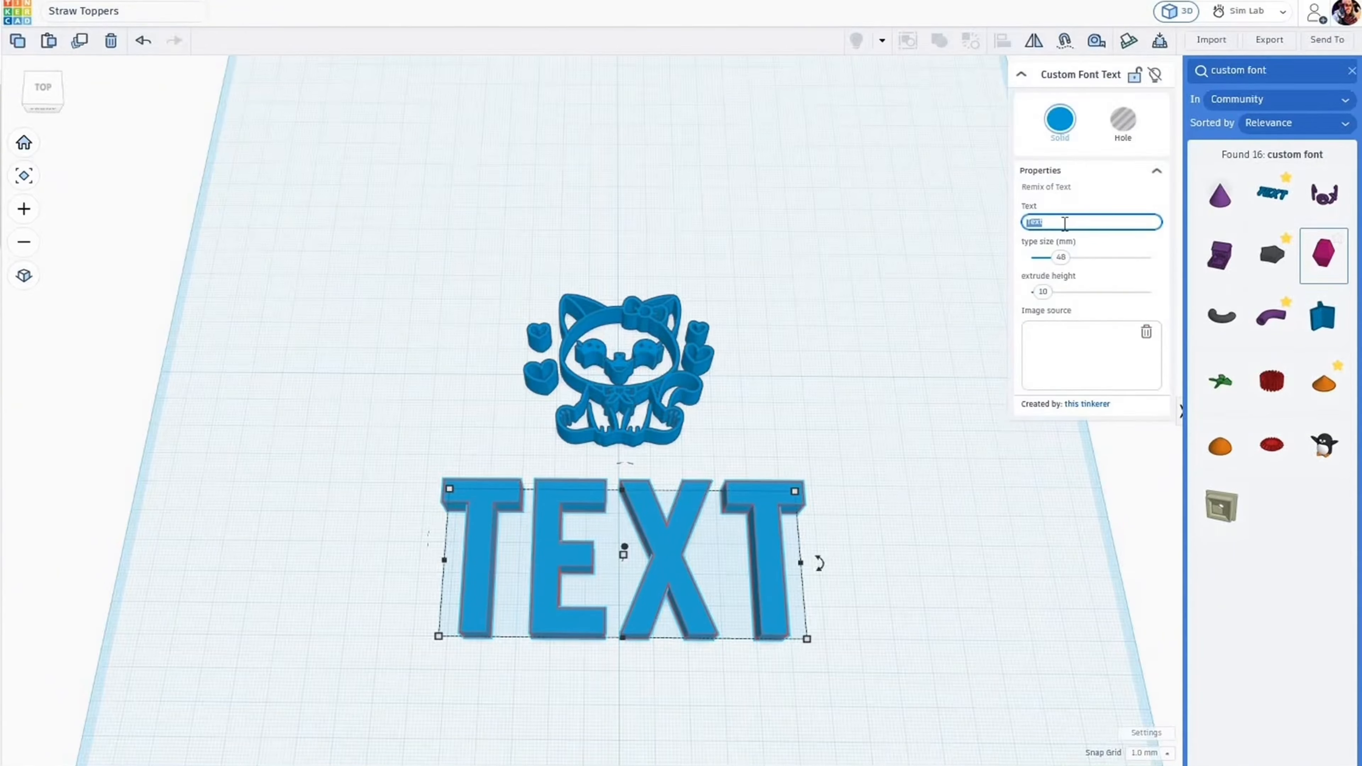
text(JULIE)
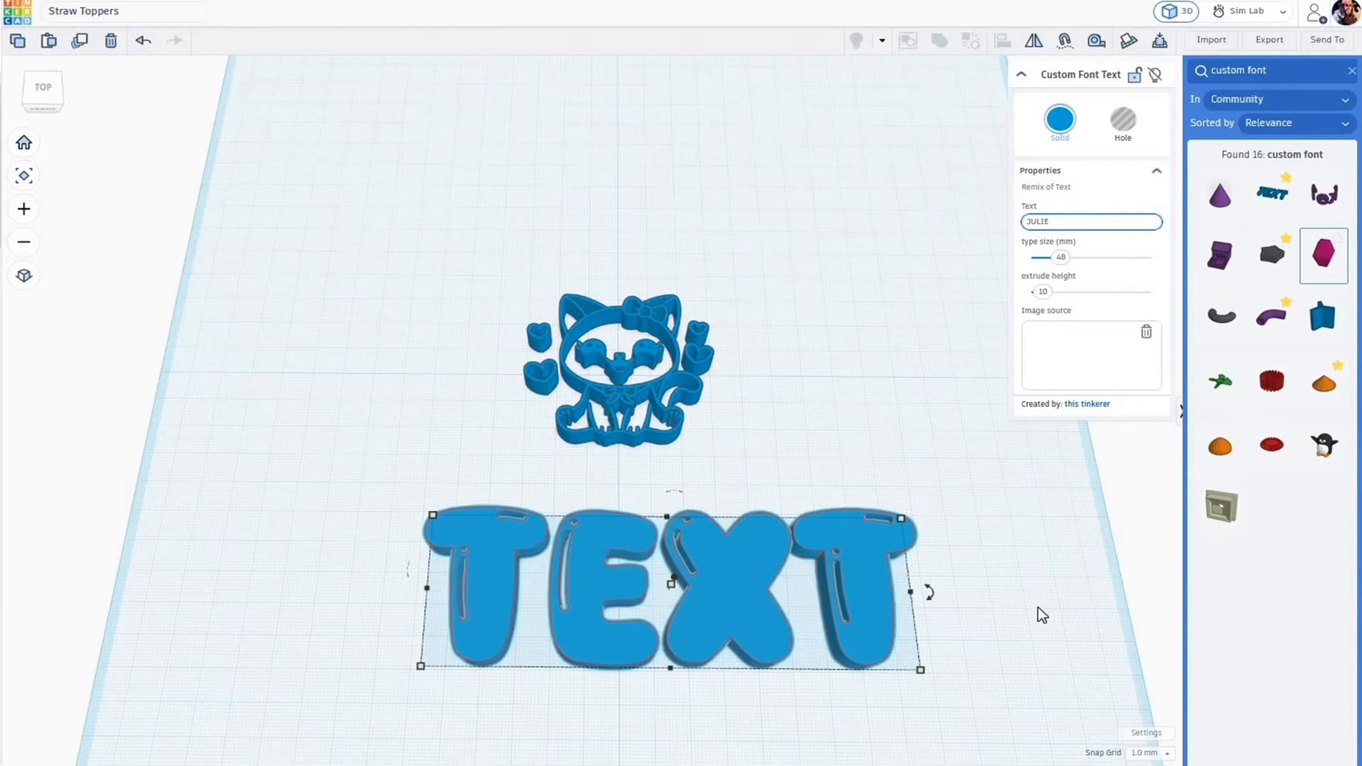
Step: Scale the name text proportionally to a width of 60 mm and move it directly beneath the cat
middle_drag(1017, 627, 988, 562)
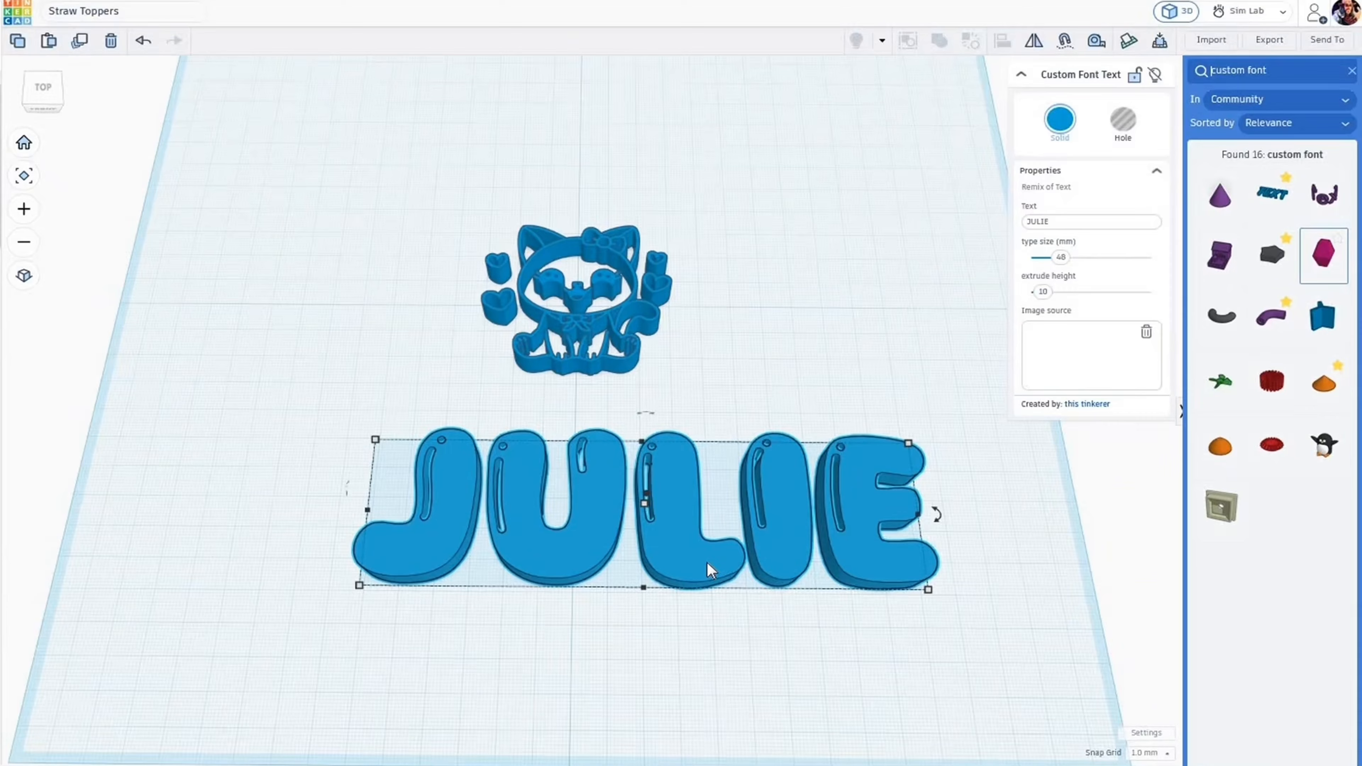
scroll(705, 580, up, 2)
scroll(706, 588, down, 3)
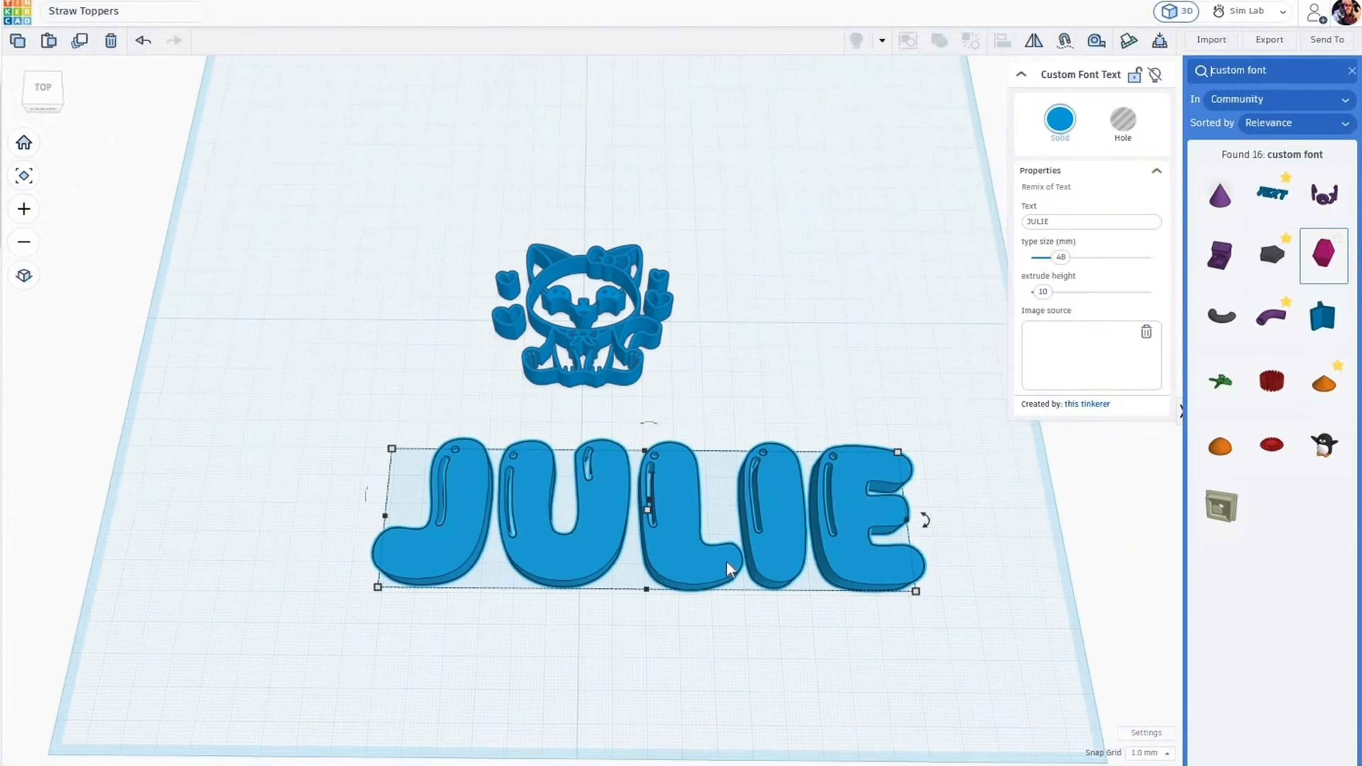
drag(783, 552, 735, 513)
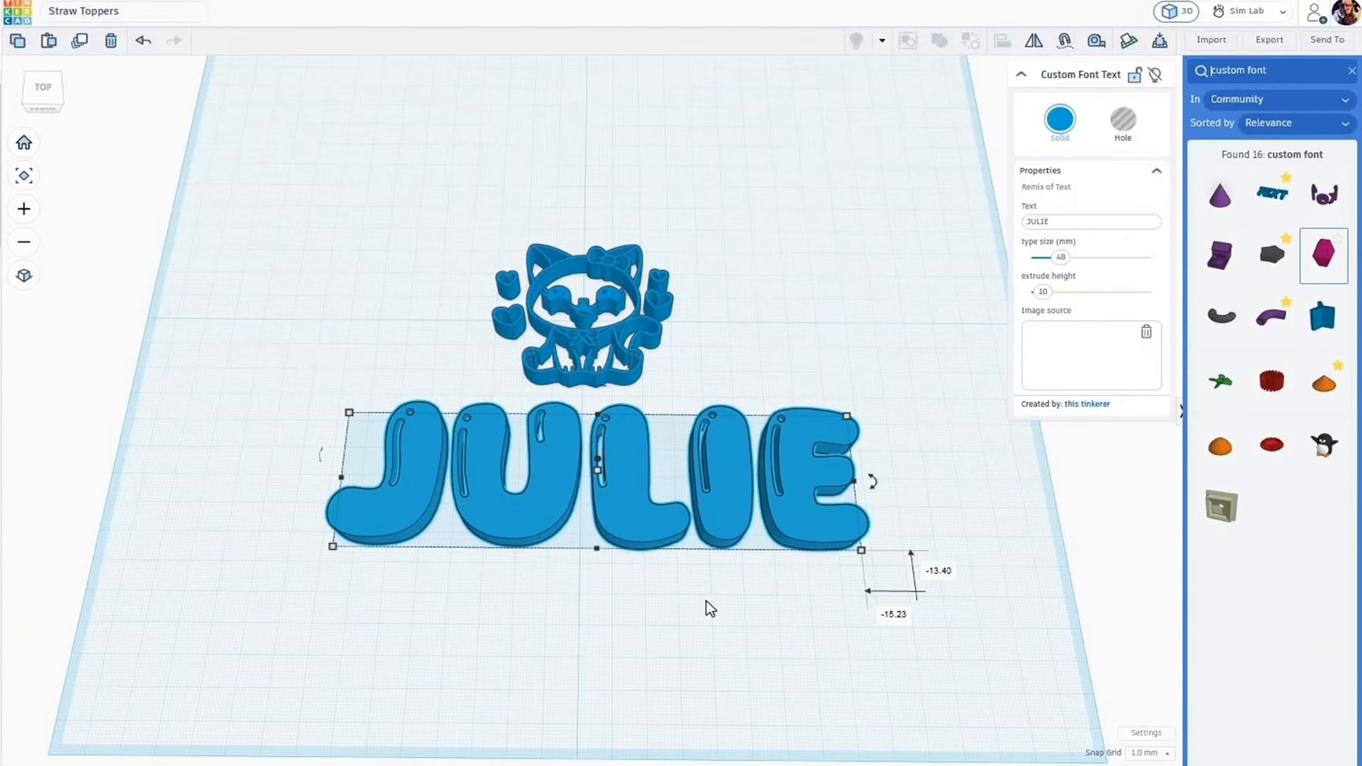
mouse_move(861, 552)
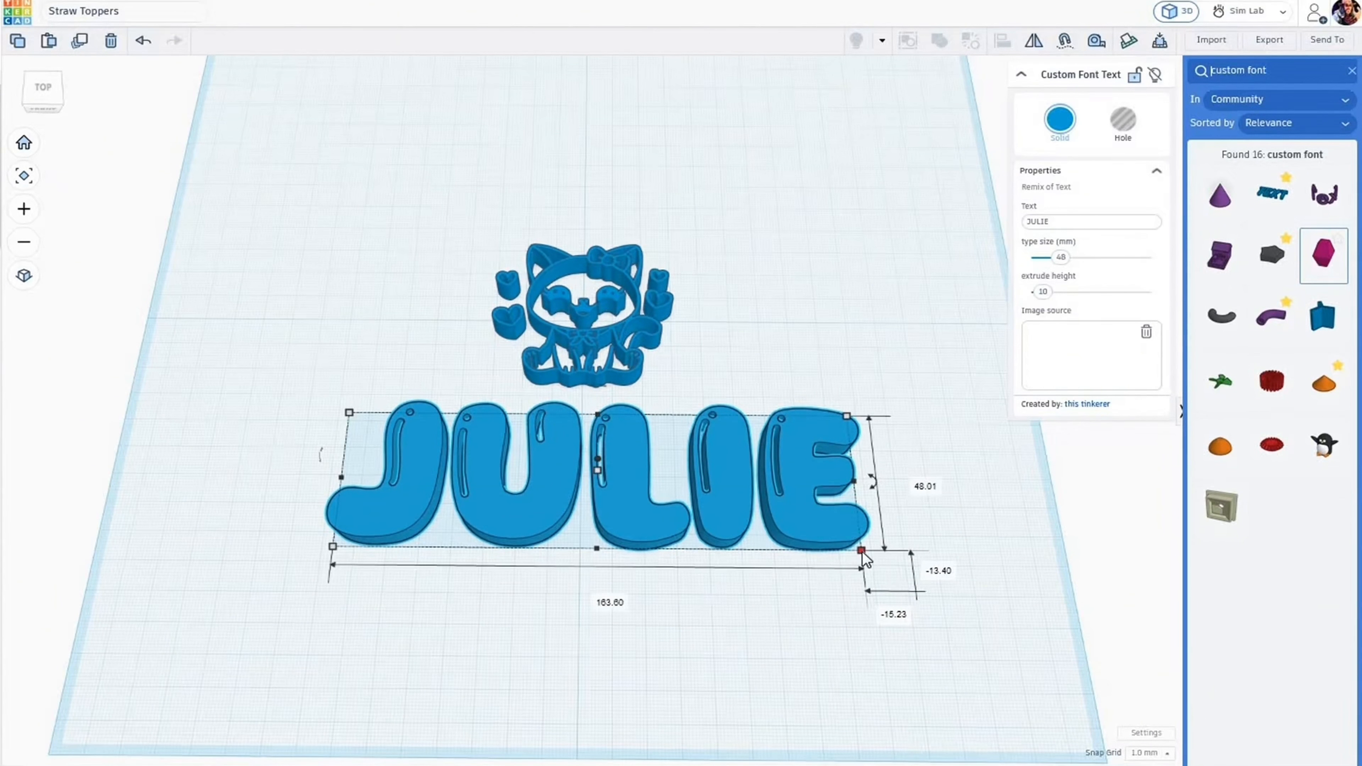
click(594, 597)
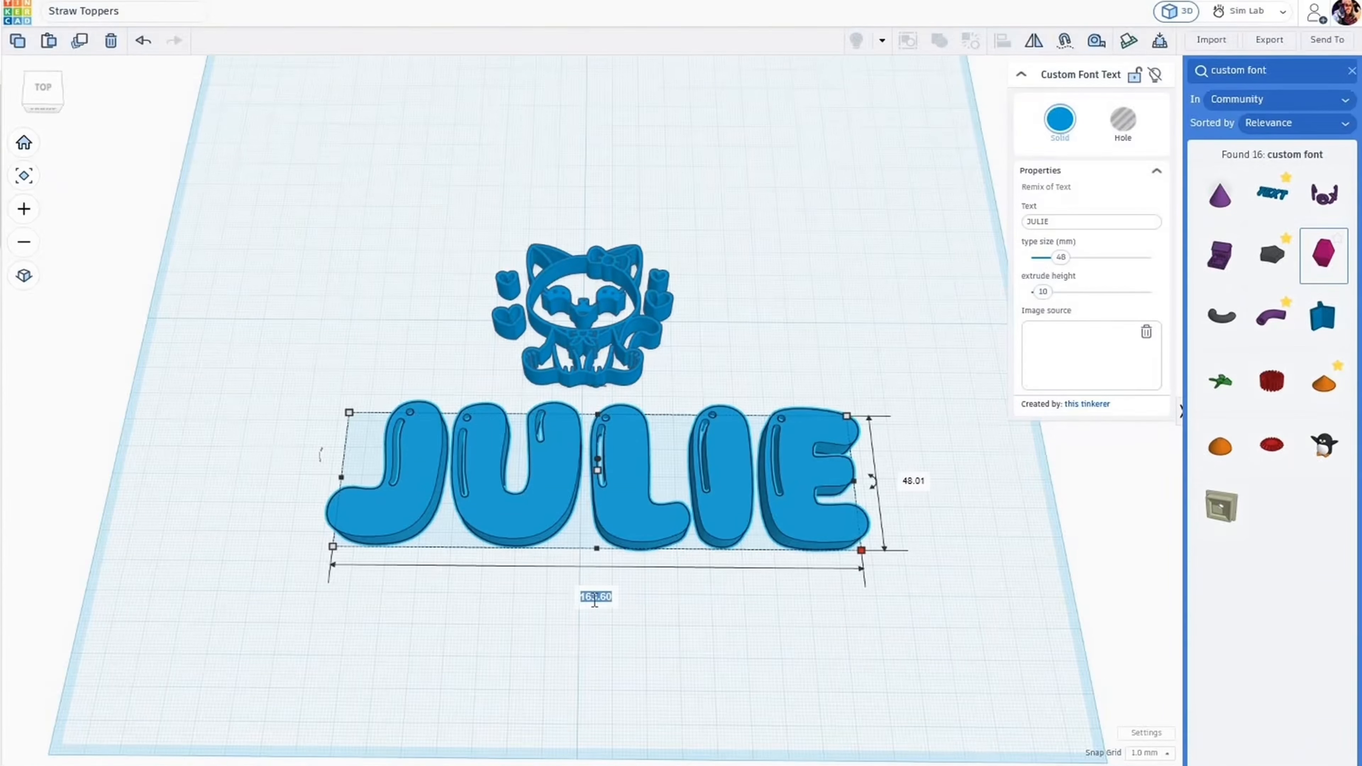
text(60)
key(Return)
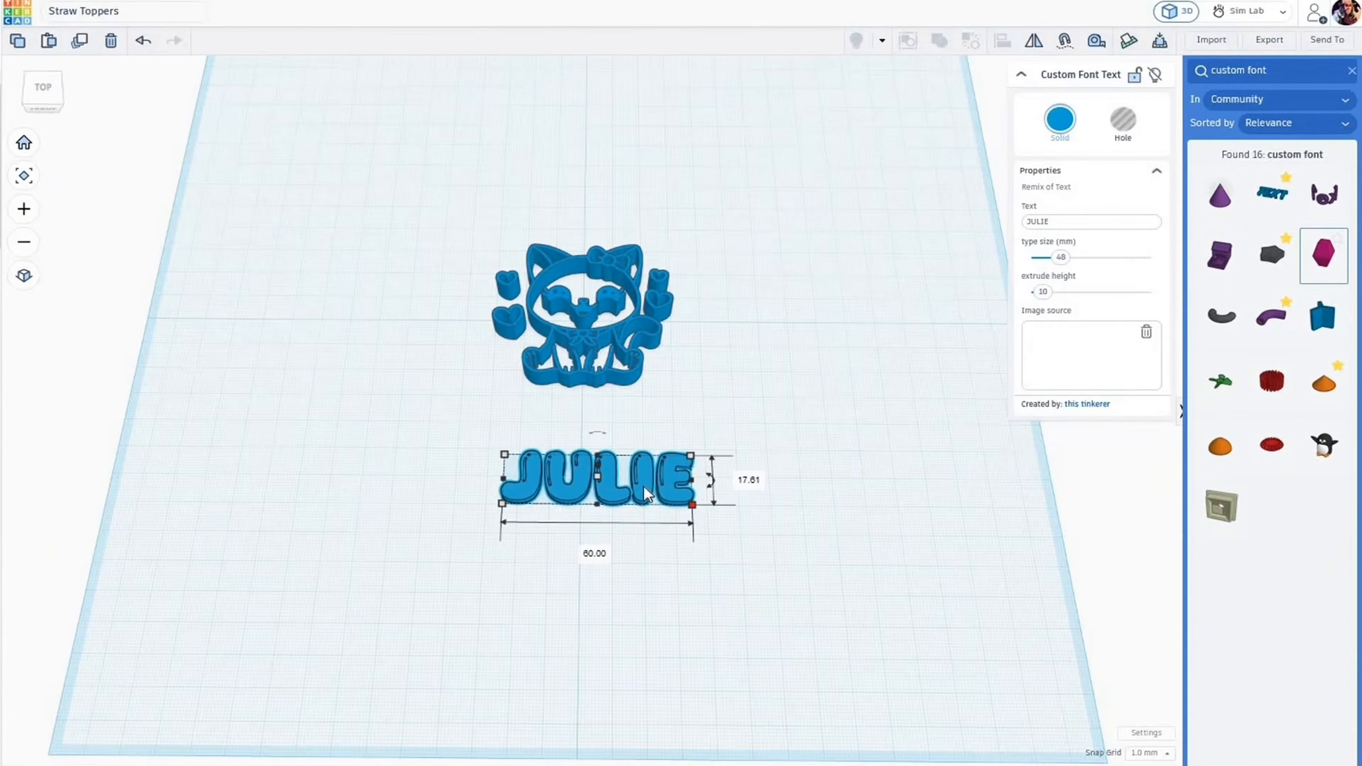
drag(640, 465, 621, 423)
Step: Set the name text's height above the workplane to 0.8 mm
scroll(589, 387, up, 2)
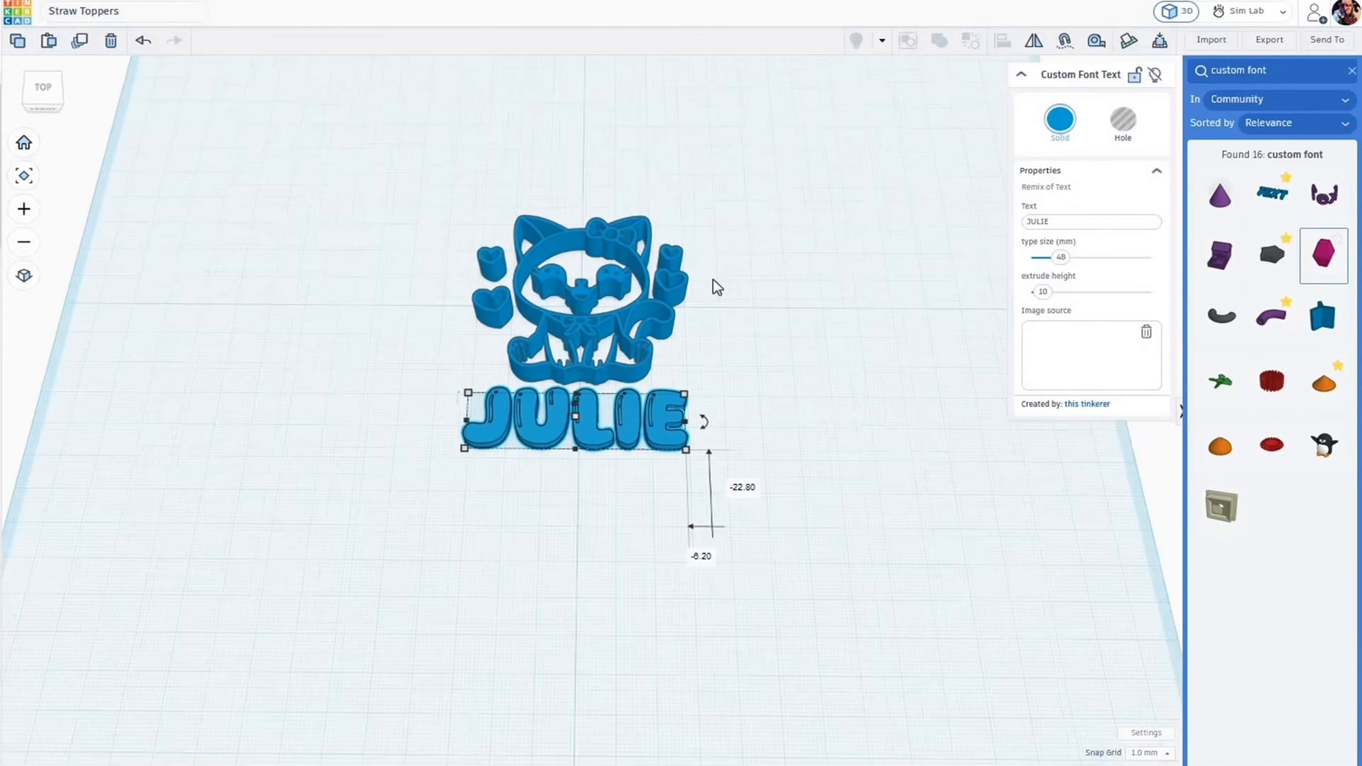
right_drag(741, 288, 748, 278)
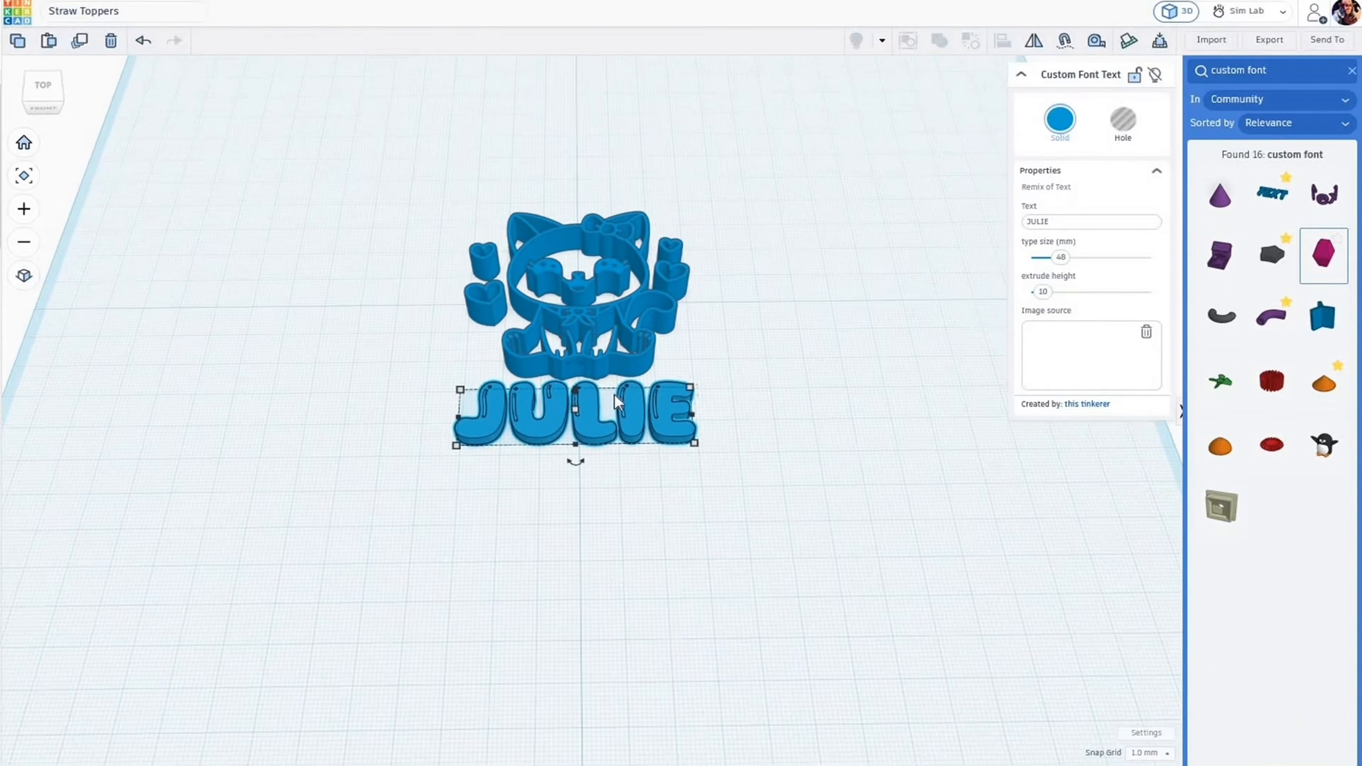
click(575, 408)
text(0.8)
key(Return)
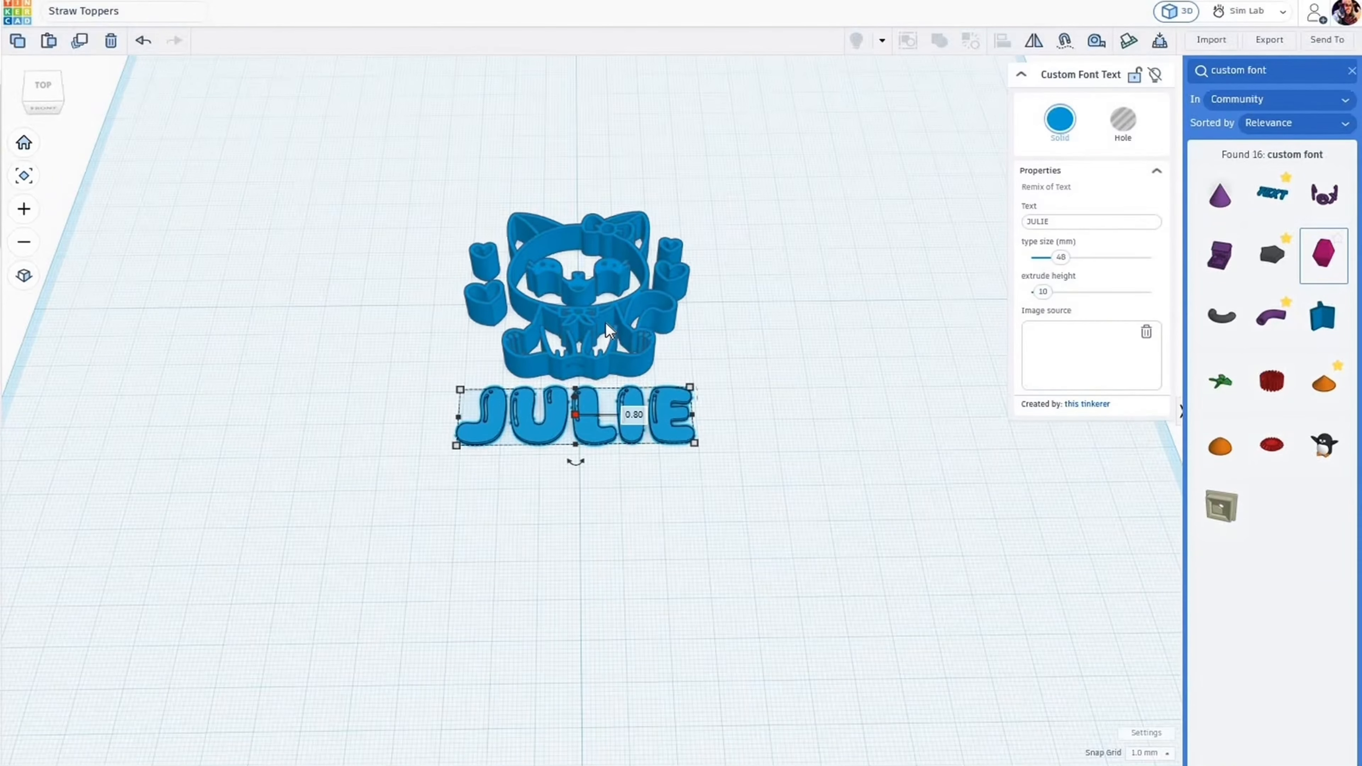
Step: Flatten the cat outline to the same 0.8 mm height as the name text
click(584, 288)
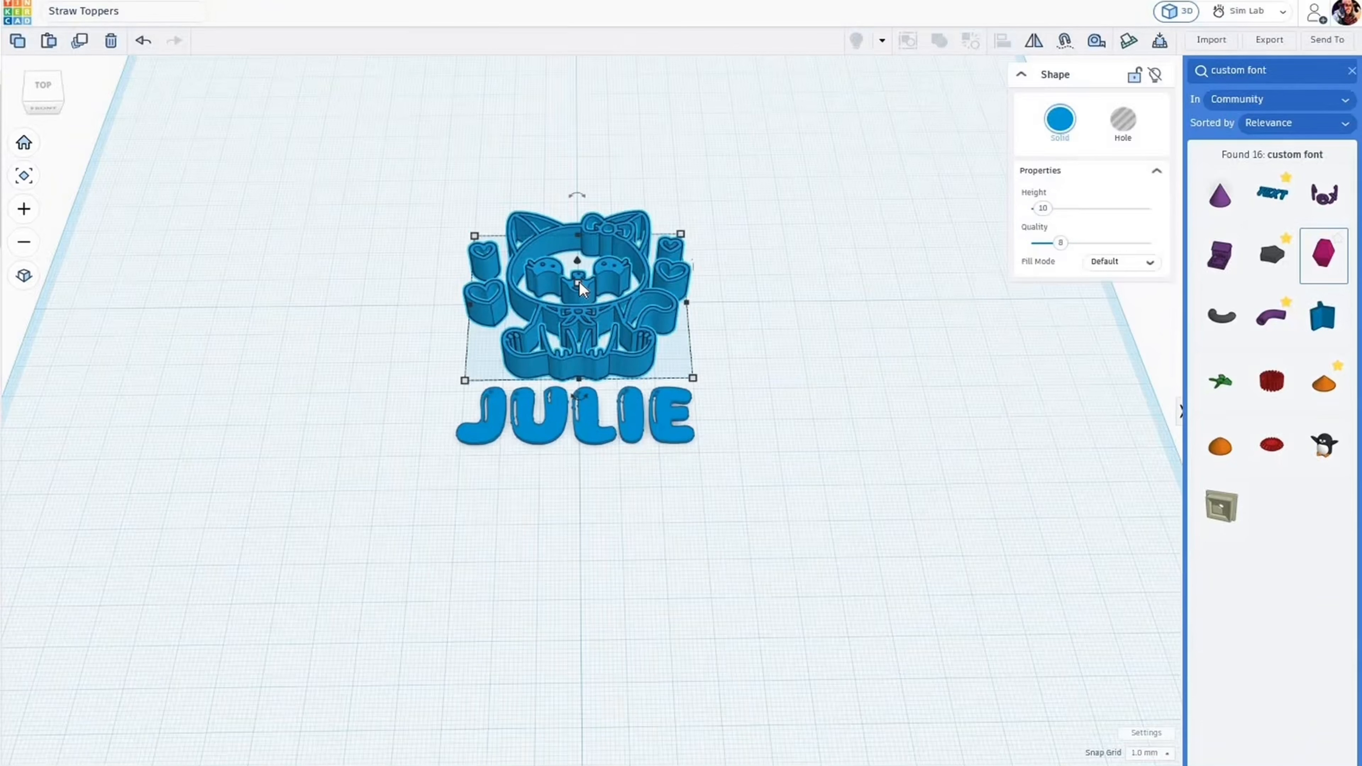
click(577, 282)
click(643, 294)
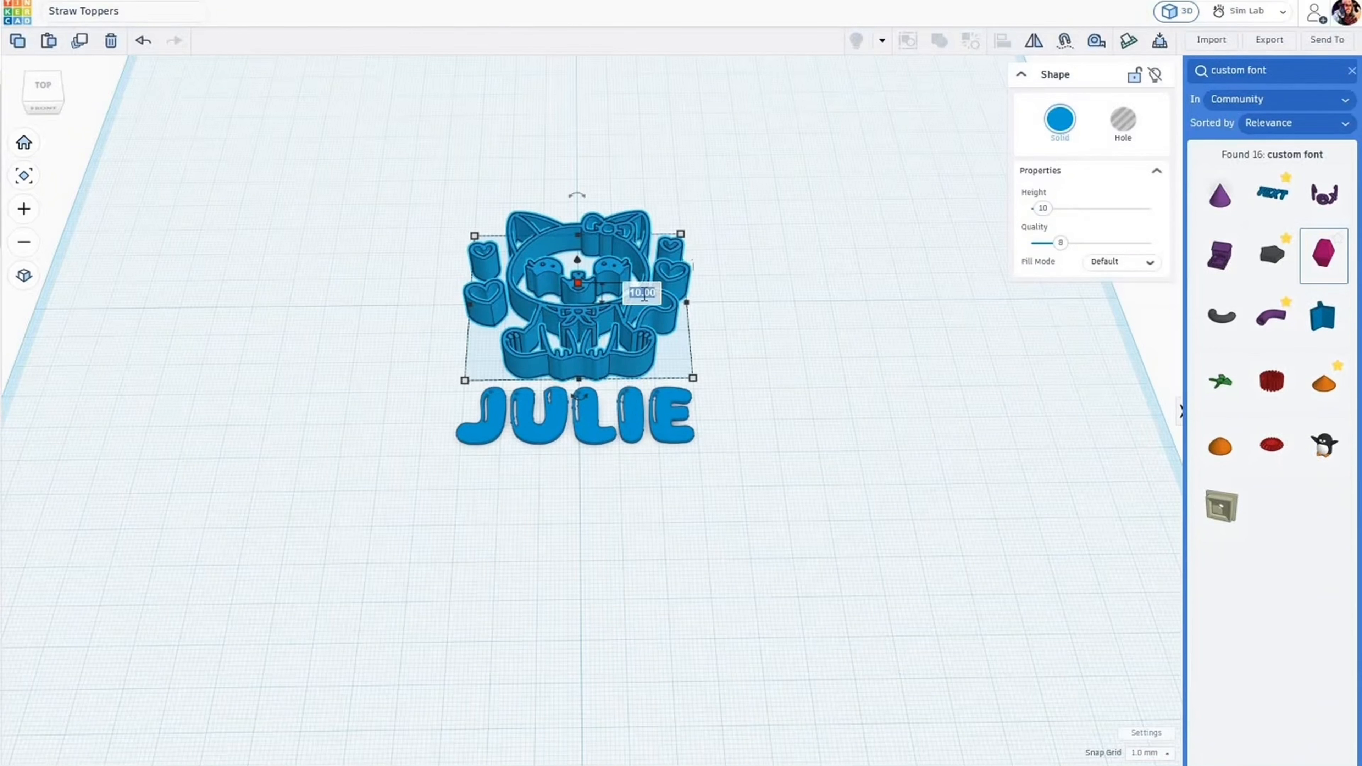
text(8)
key(Return)
Step: Select the cat and the name text together and align their centres across the width
right_drag(842, 395, 734, 465)
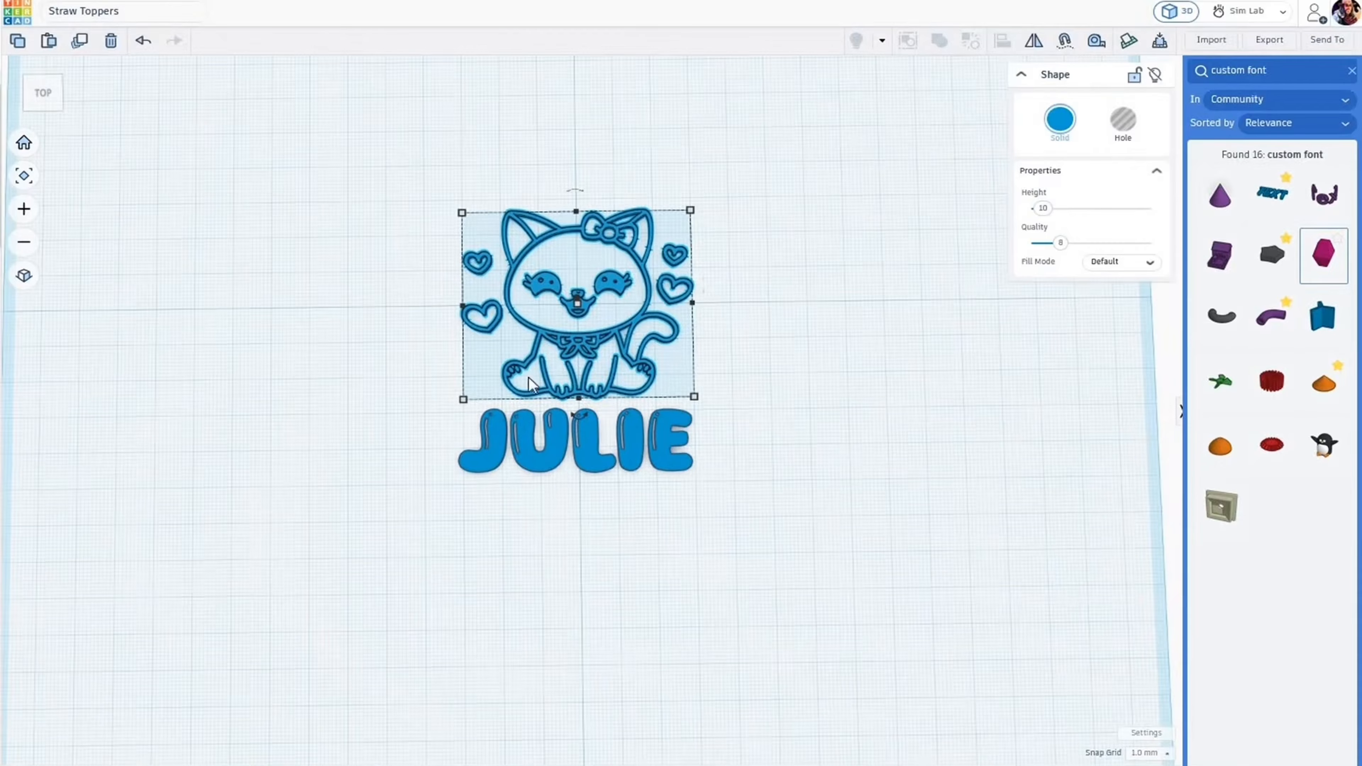
drag(463, 136, 678, 610)
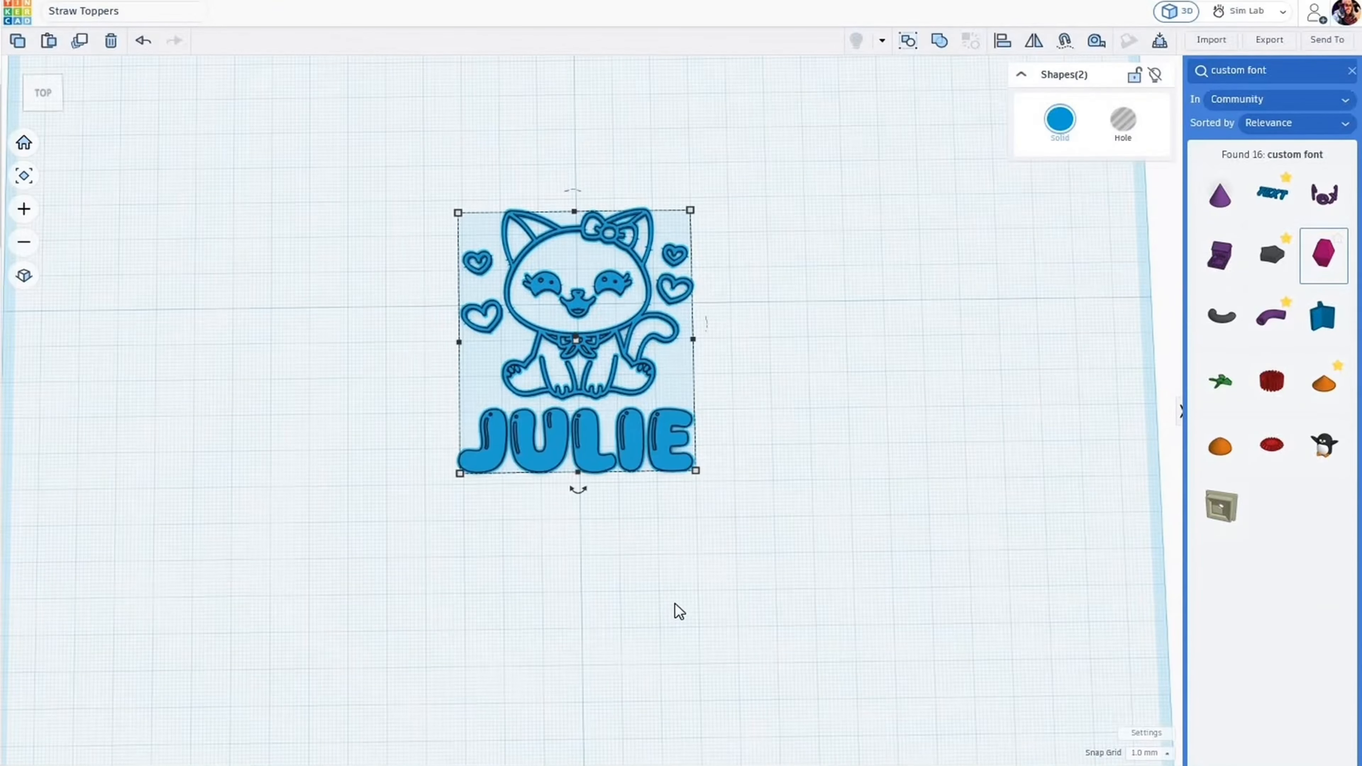
key(l)
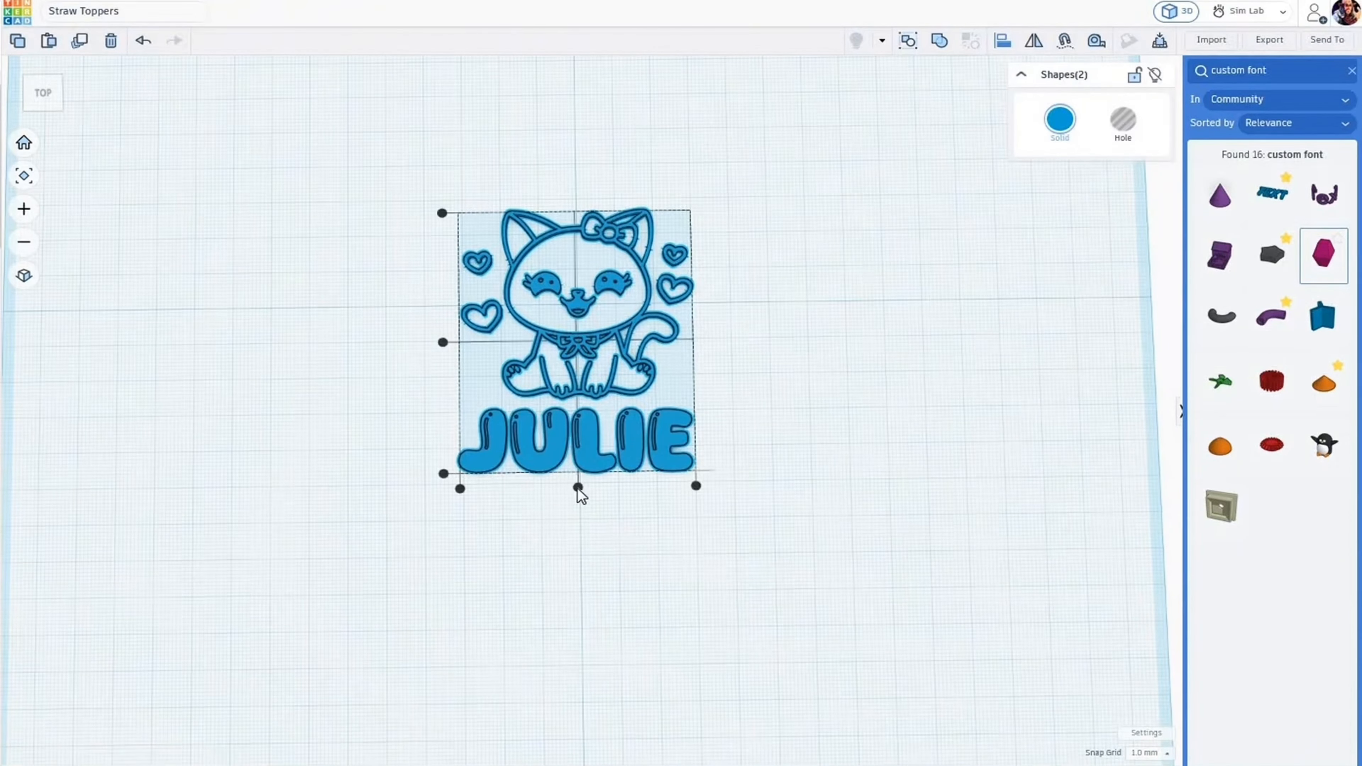
click(636, 549)
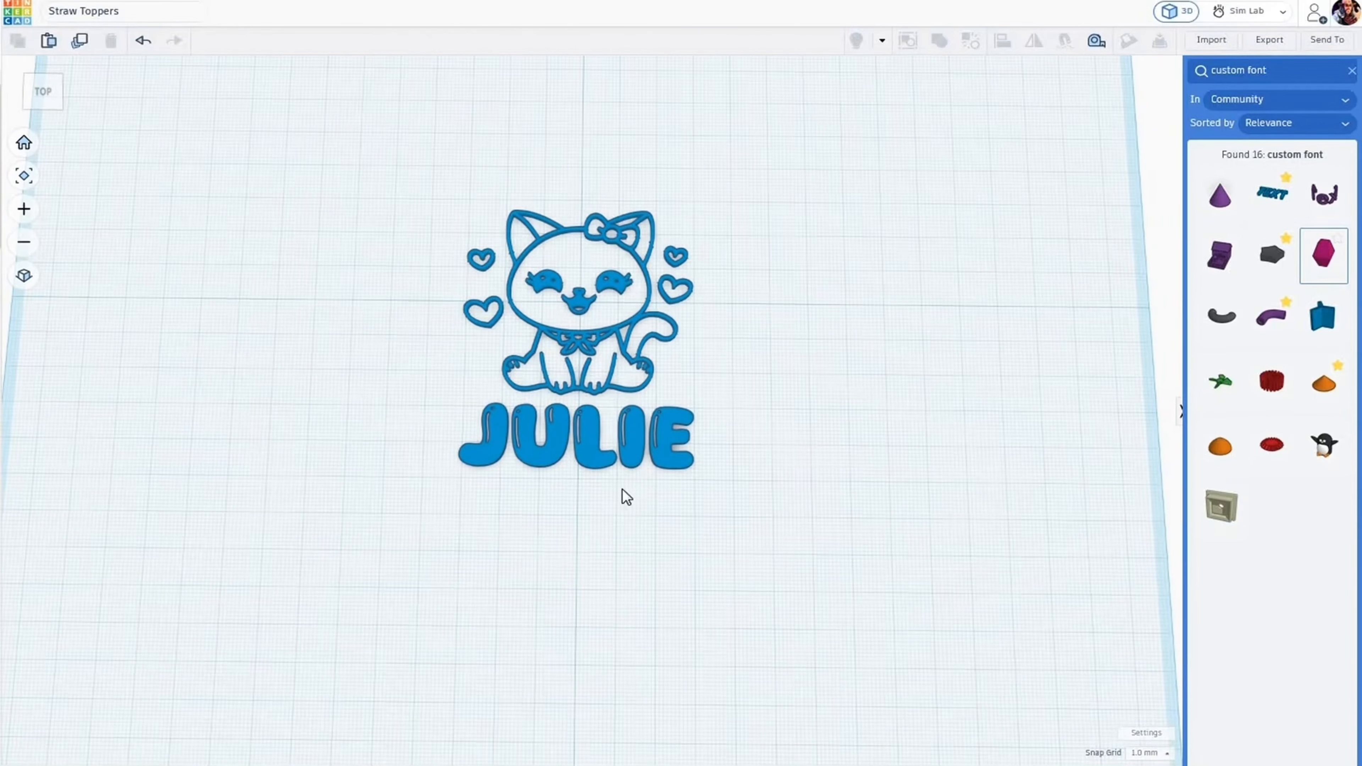
right_drag(636, 501, 614, 483)
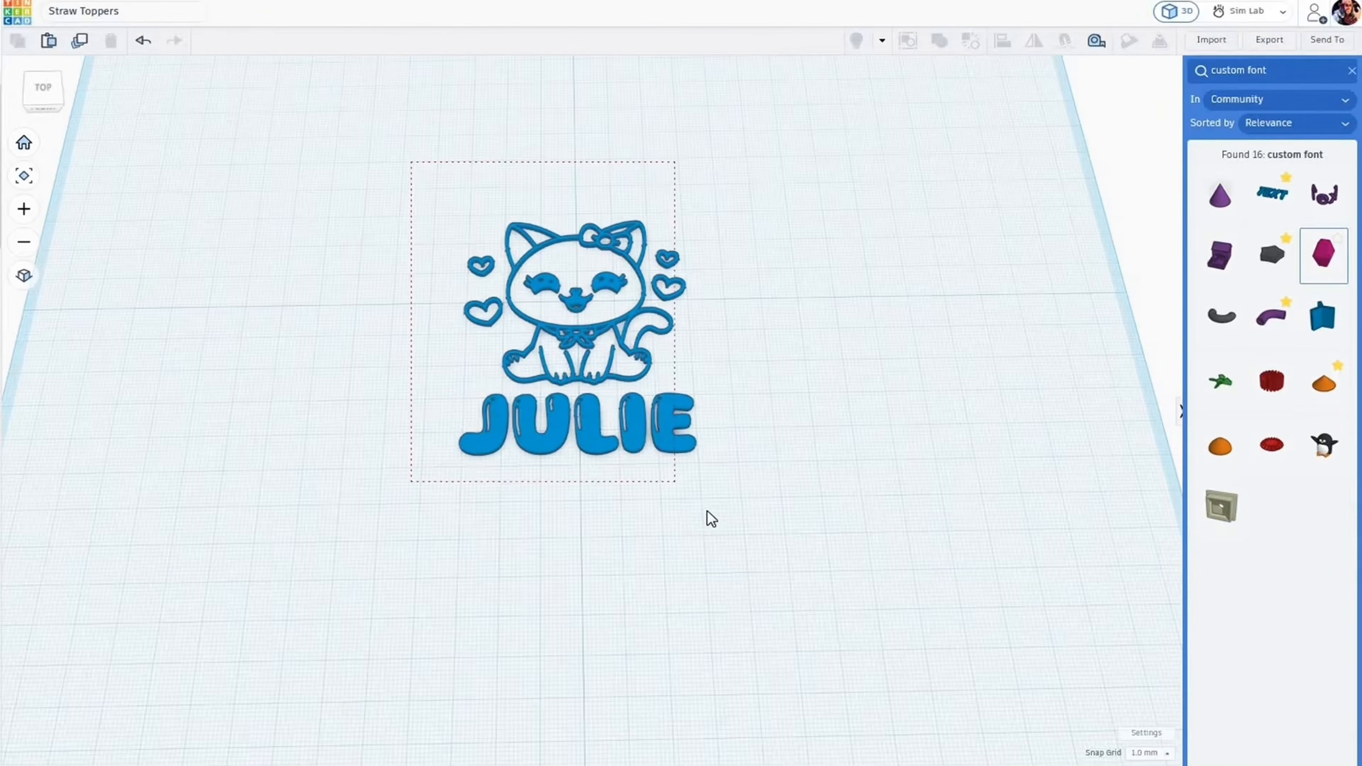
Step: Combine the cat outline and the name text into a single shape as a Union group
drag(728, 510, 723, 510)
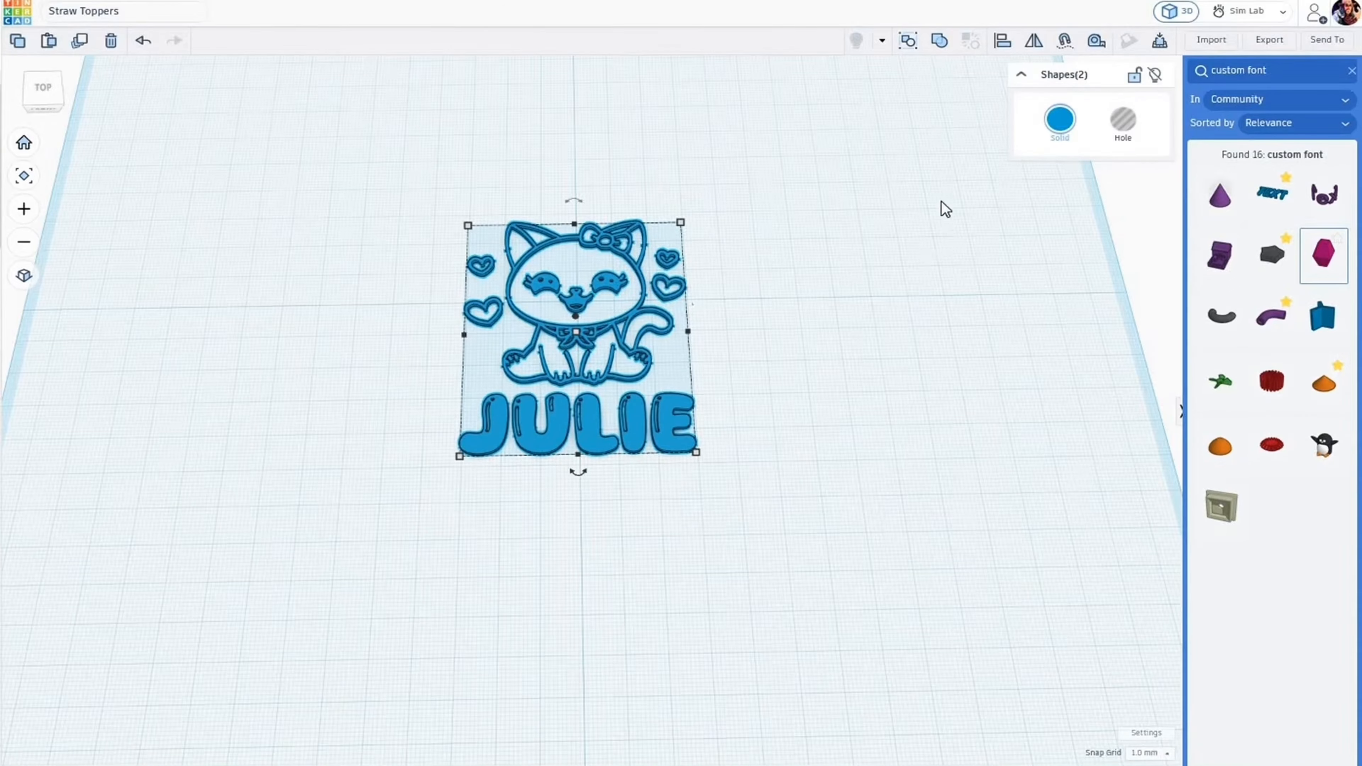
click(938, 42)
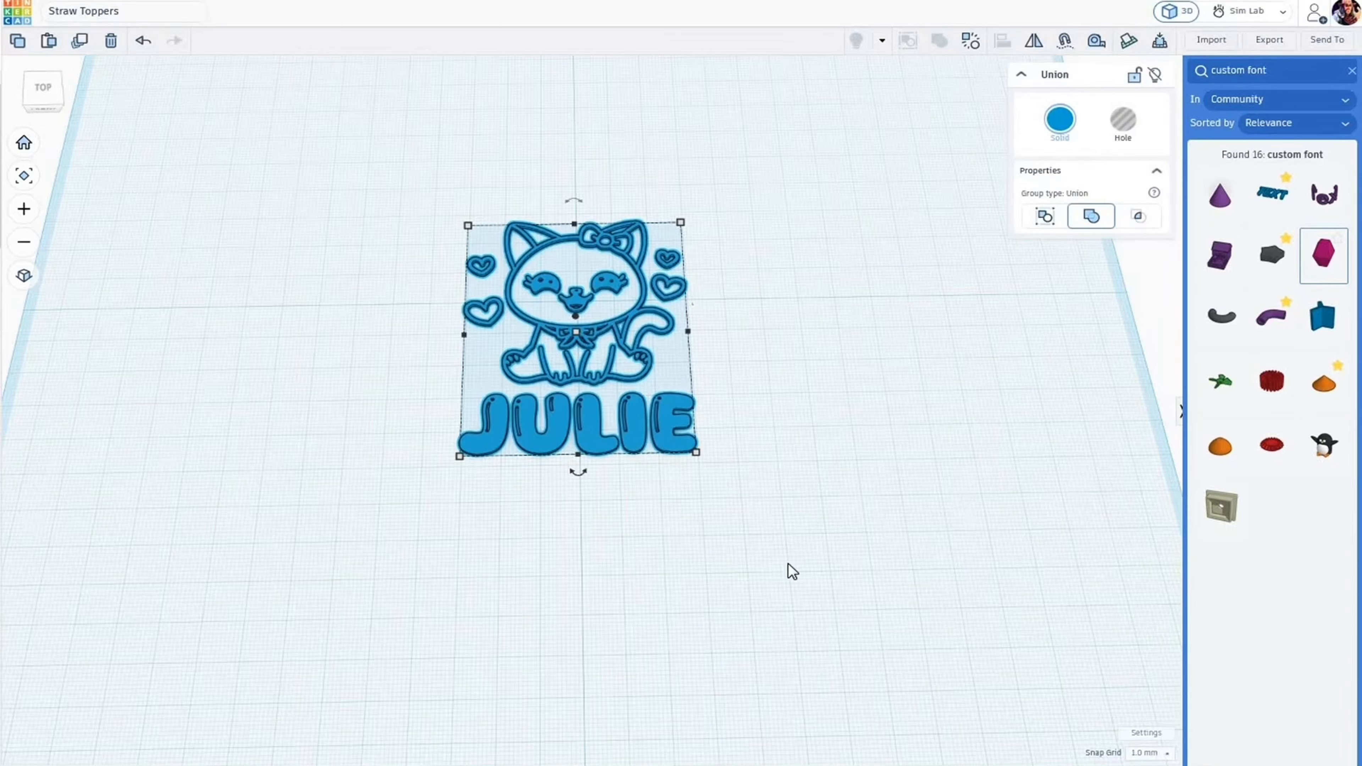
click(736, 427)
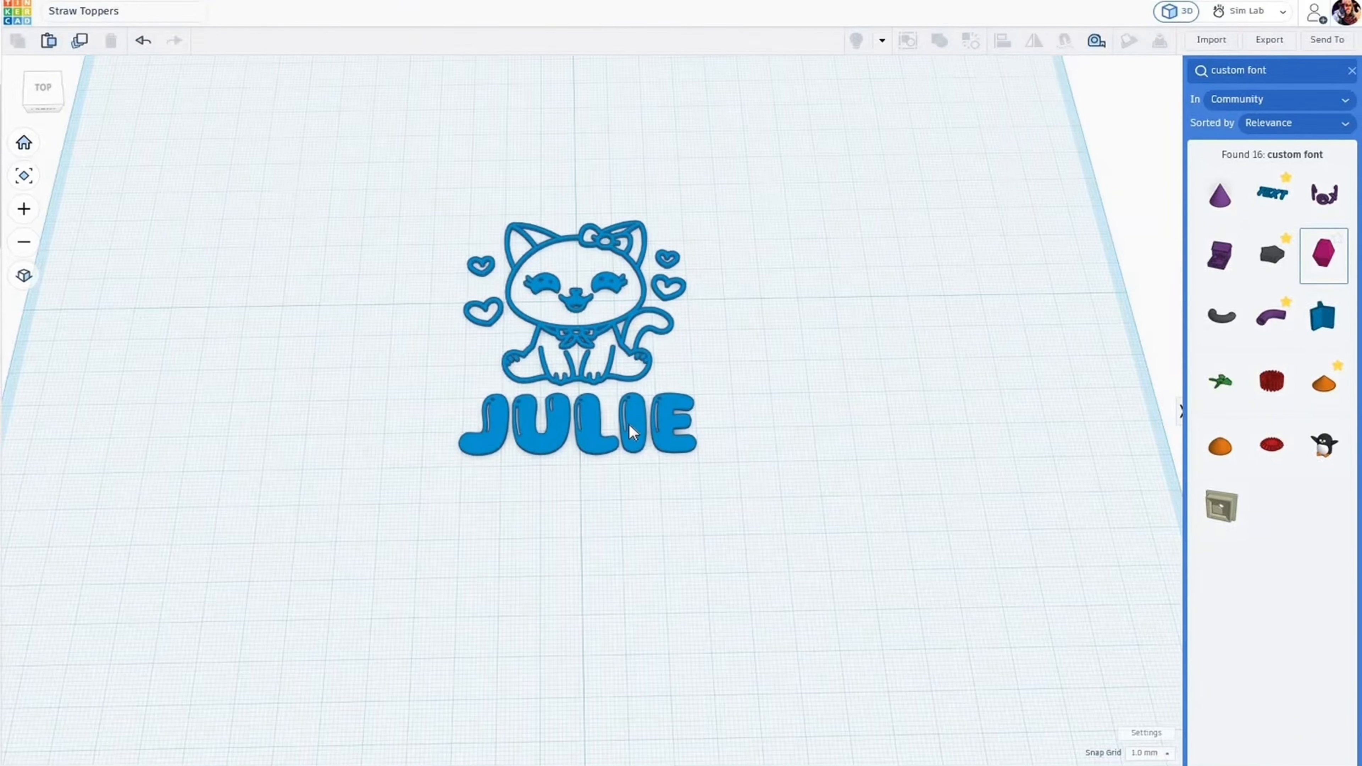
Step: Export only the selected cat-and-name group as an SVG, saving it as Straw Toppers.svg in the STL's folder
click(631, 424)
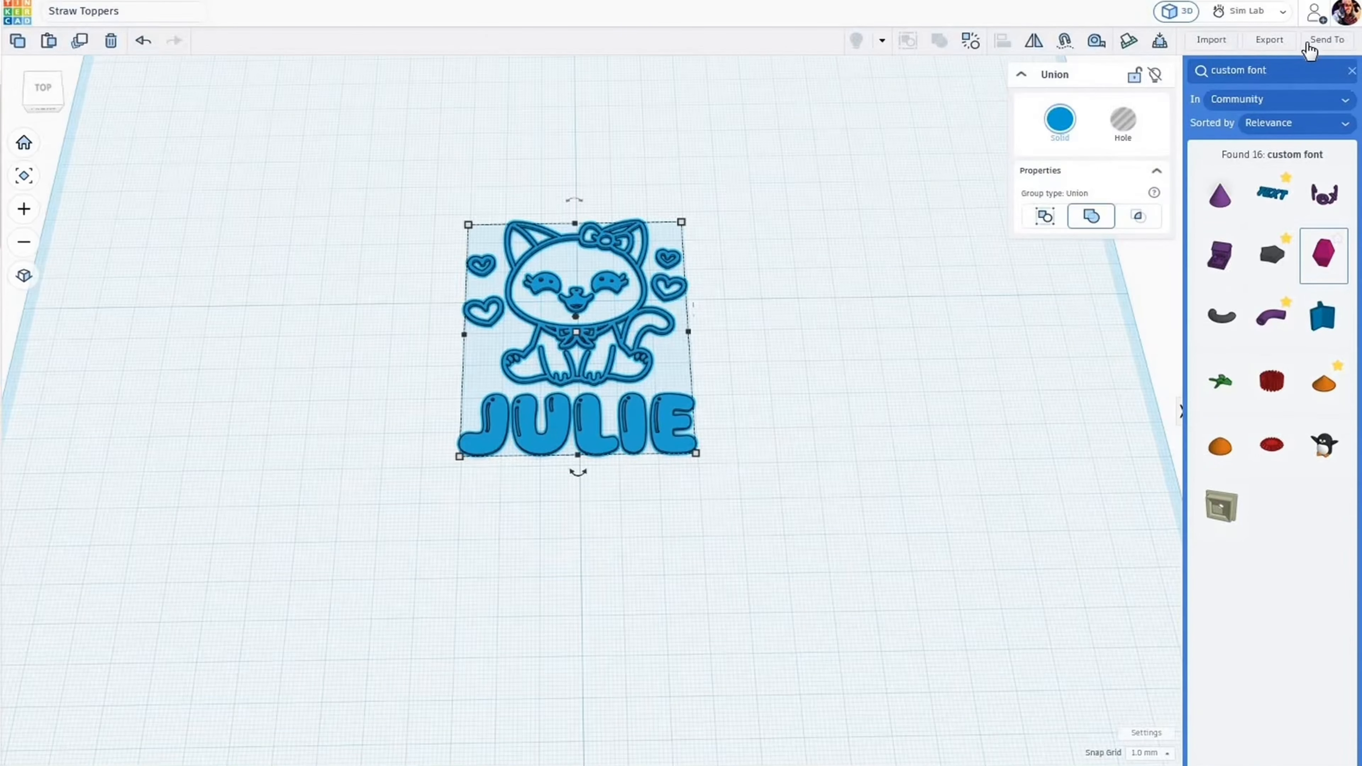
click(1352, 73)
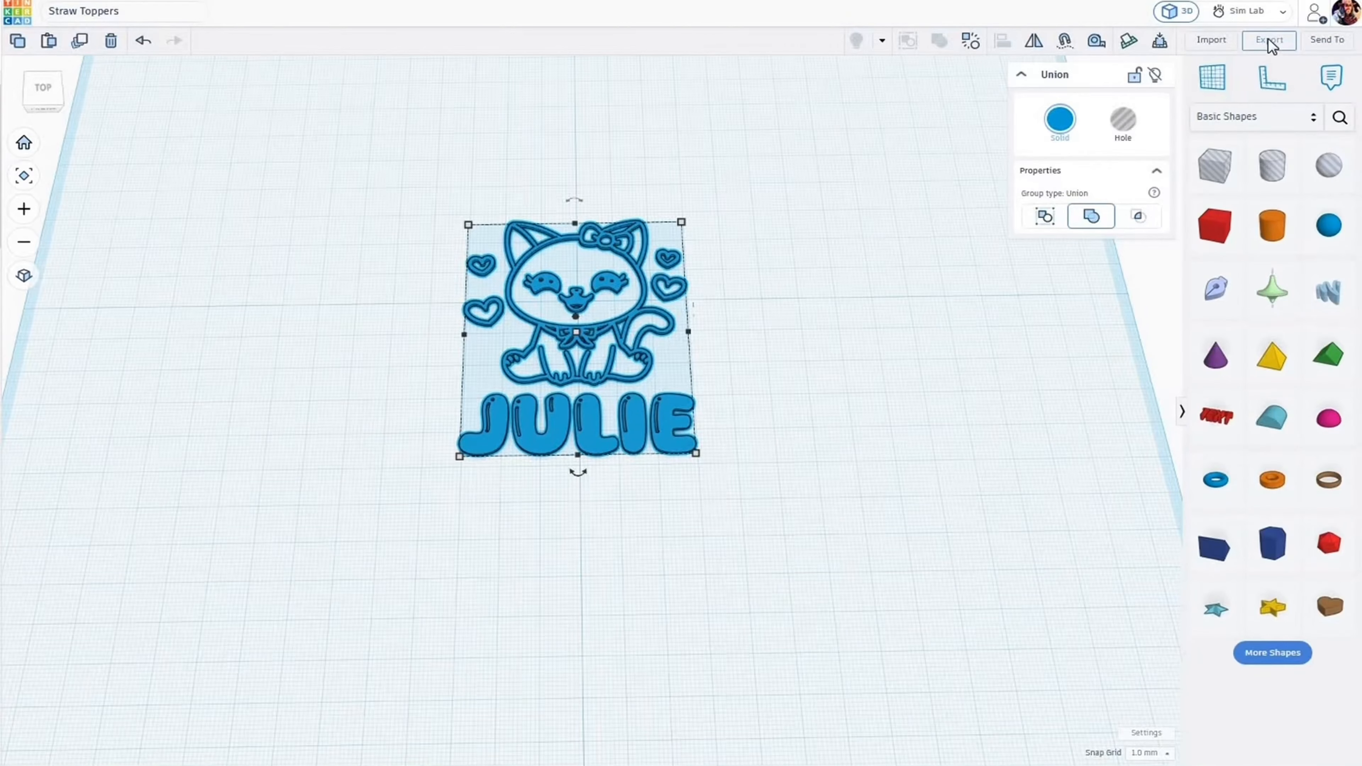
click(1270, 42)
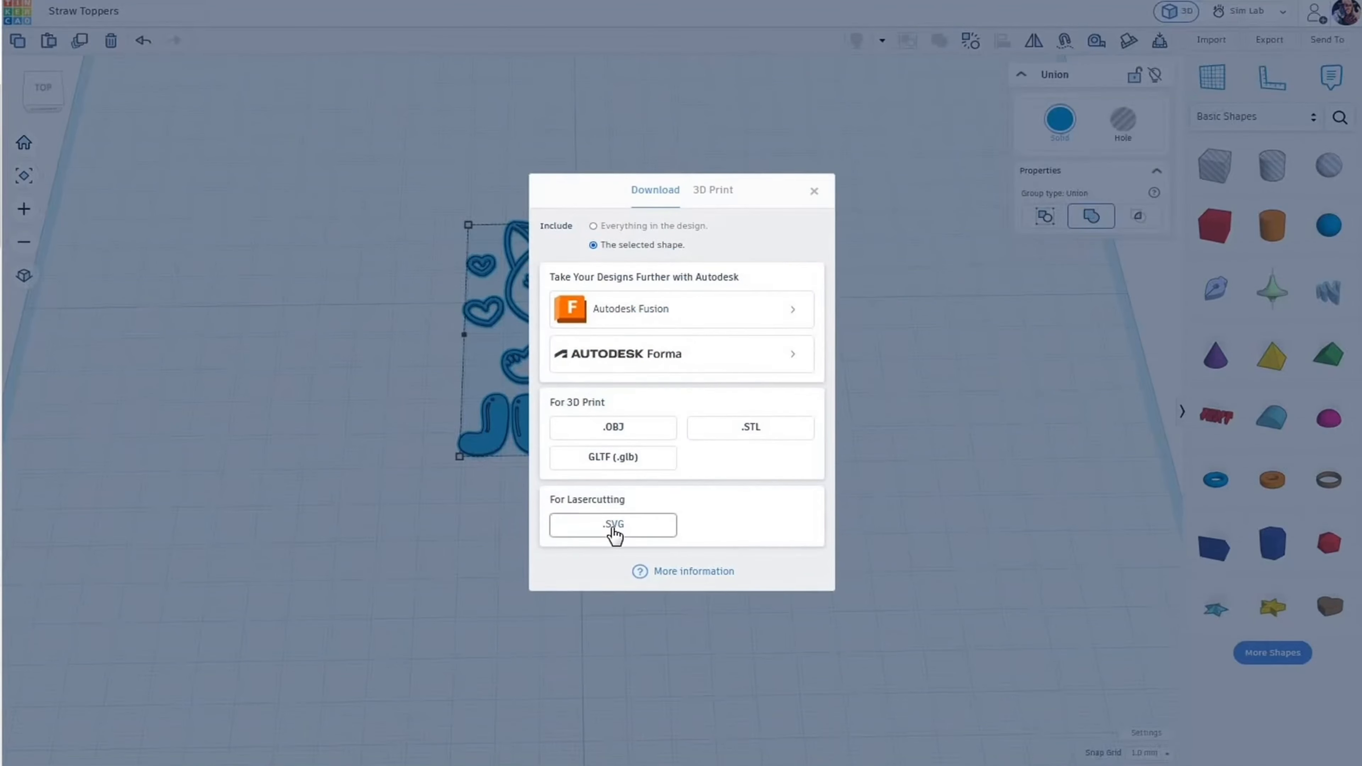
click(612, 525)
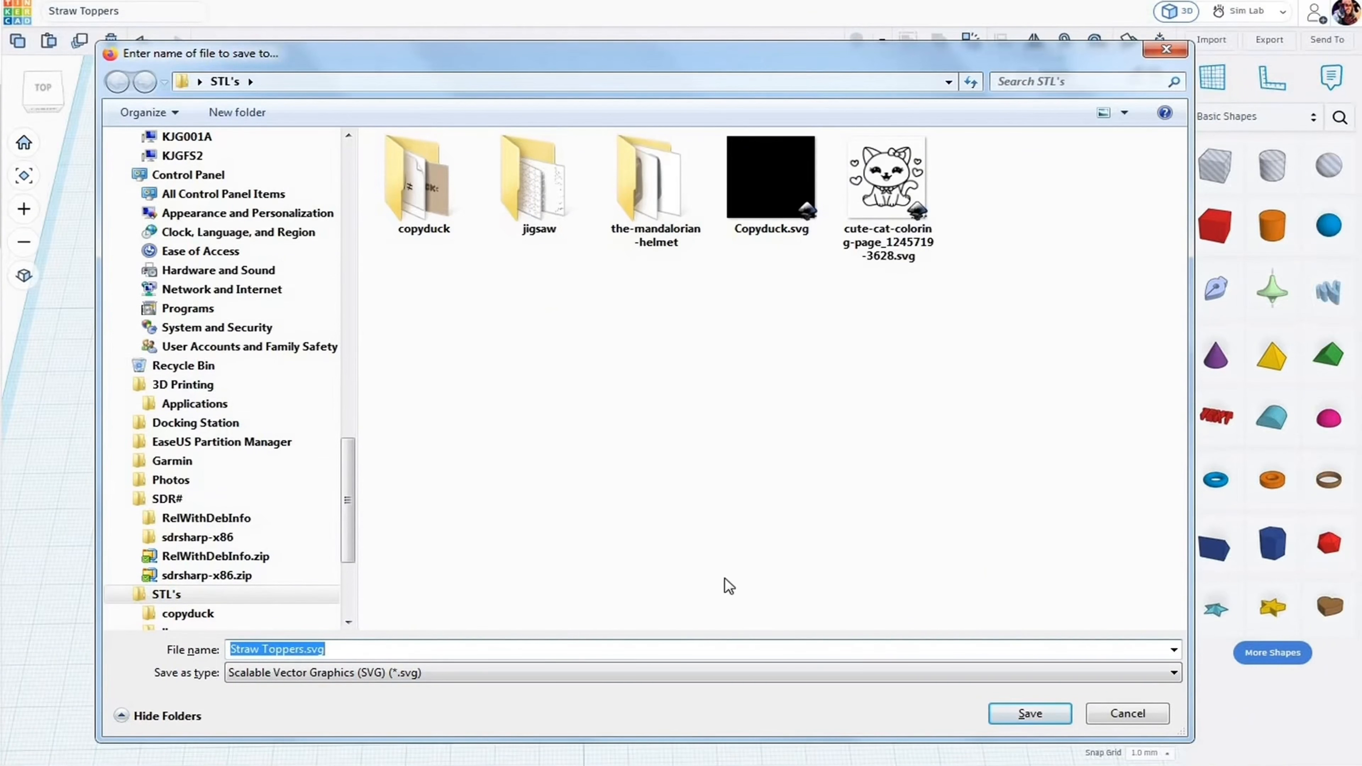
click(1029, 714)
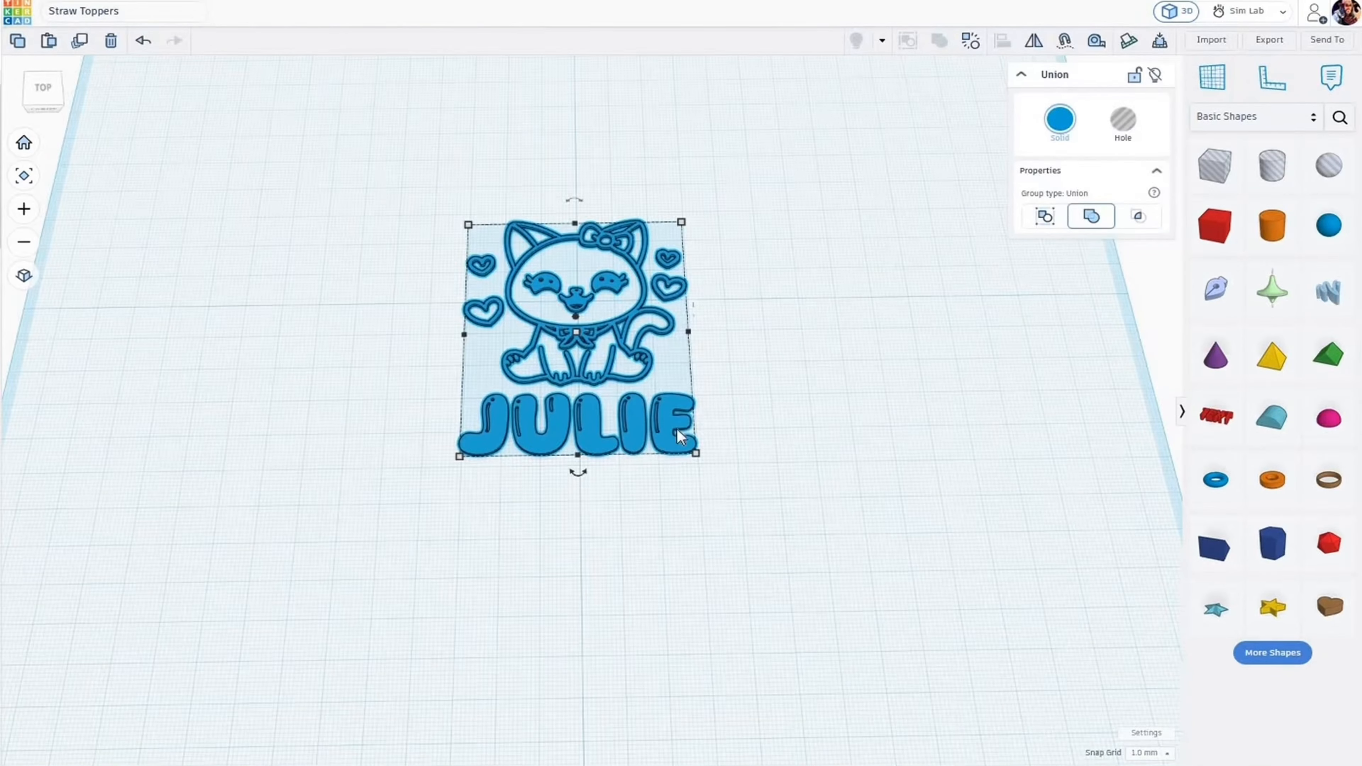
Step: Move the original group about 62.5 mm and 61 mm aside, and import Straw Toppers.svg centred on Art at 100% scale
drag(531, 290, 307, 113)
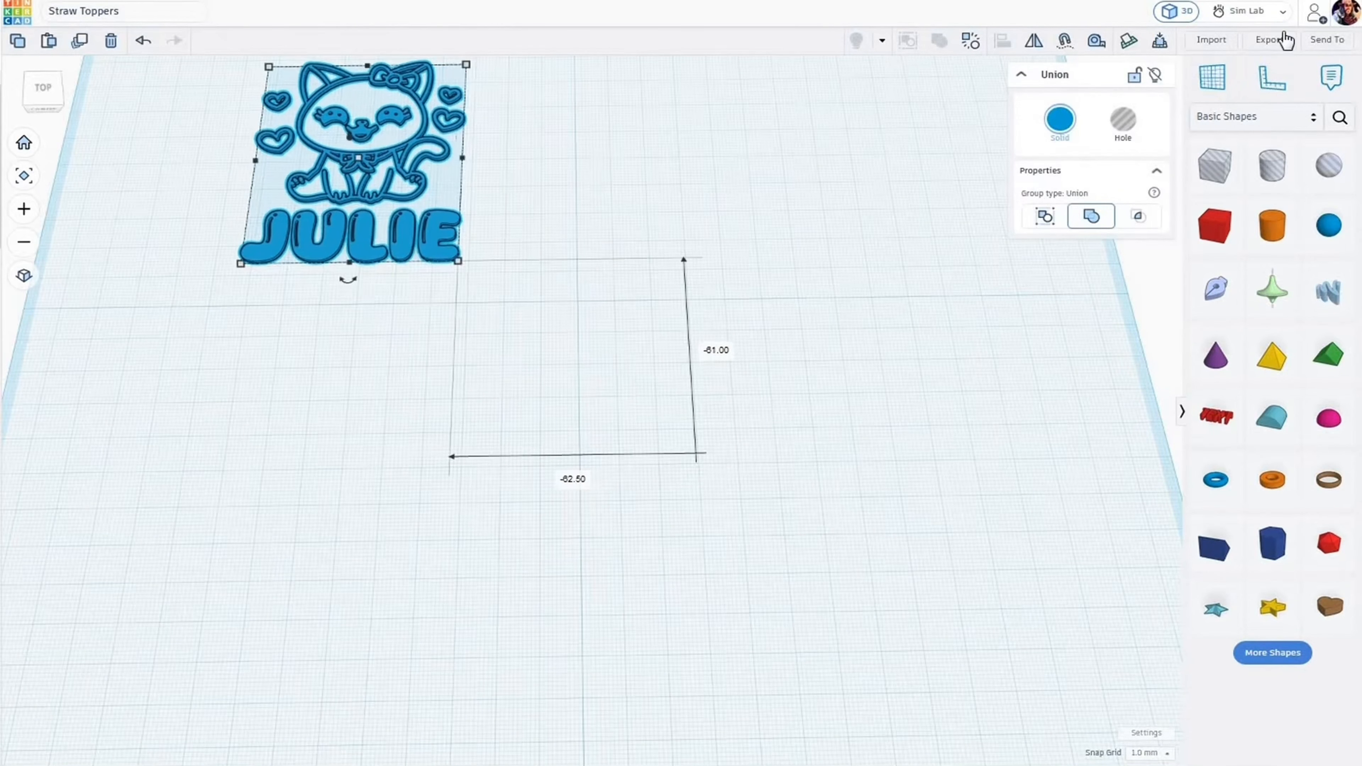
click(1210, 39)
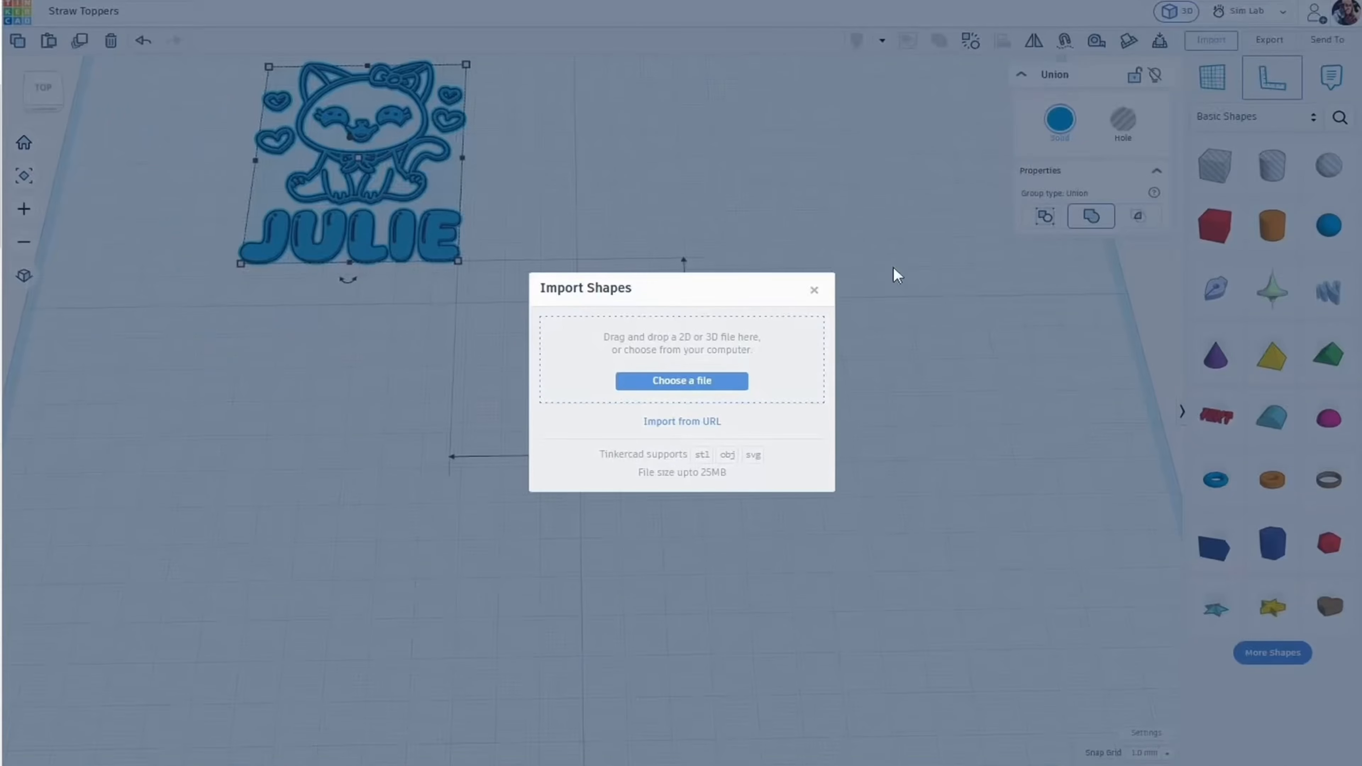
click(695, 380)
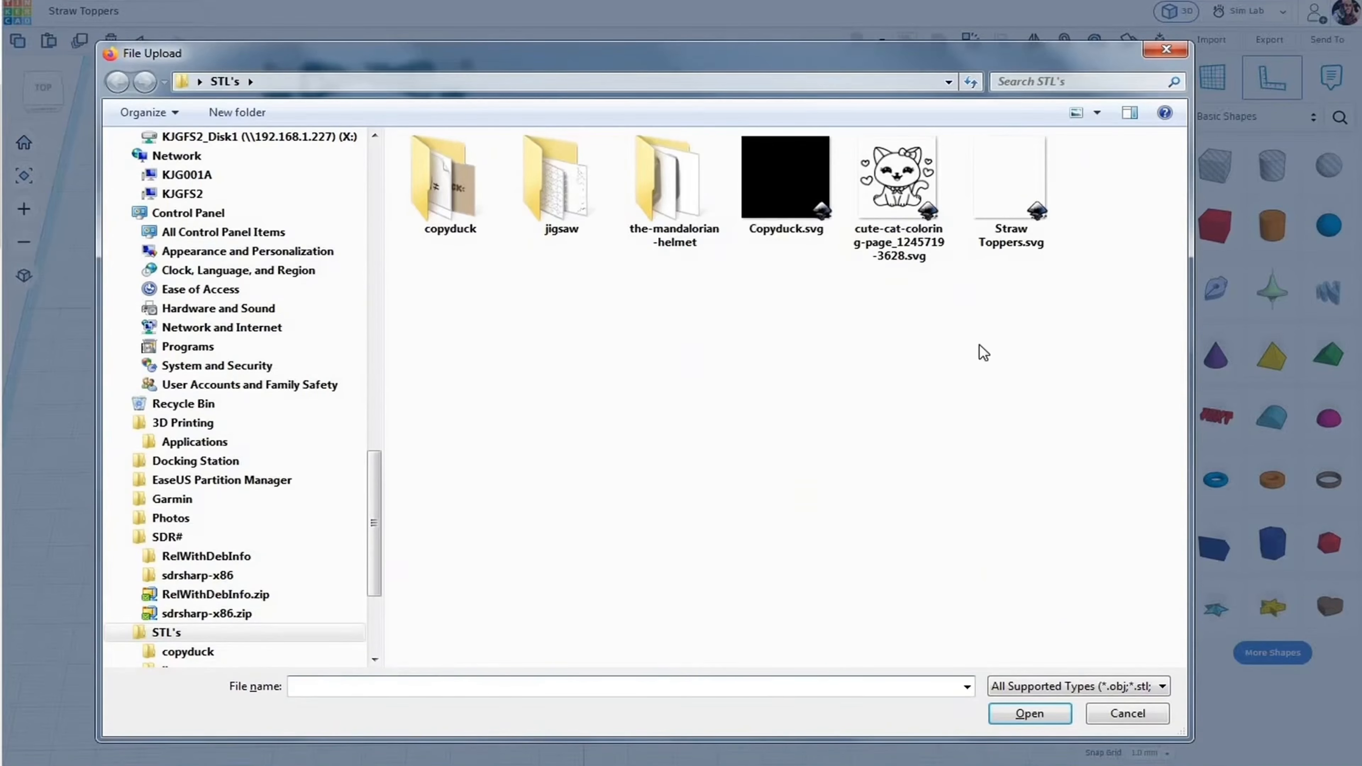
click(1014, 185)
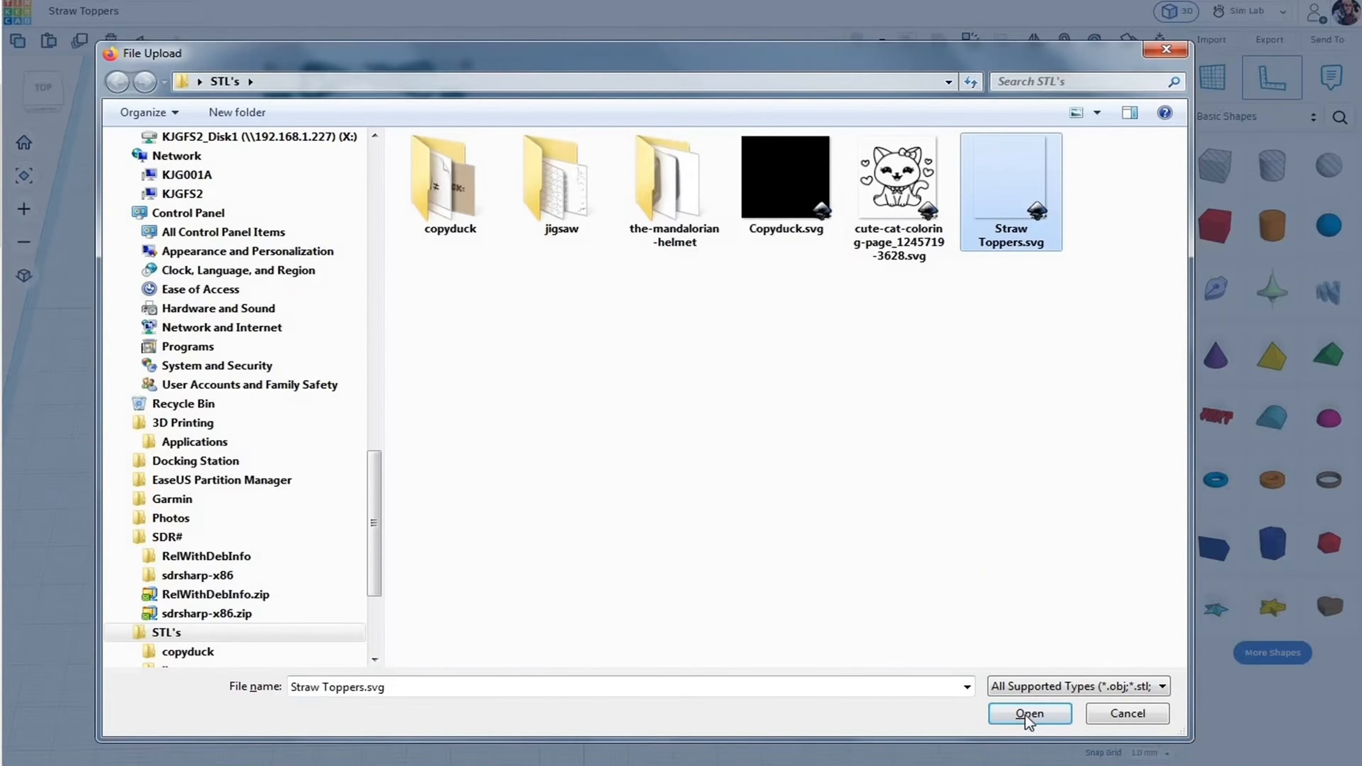
click(1021, 712)
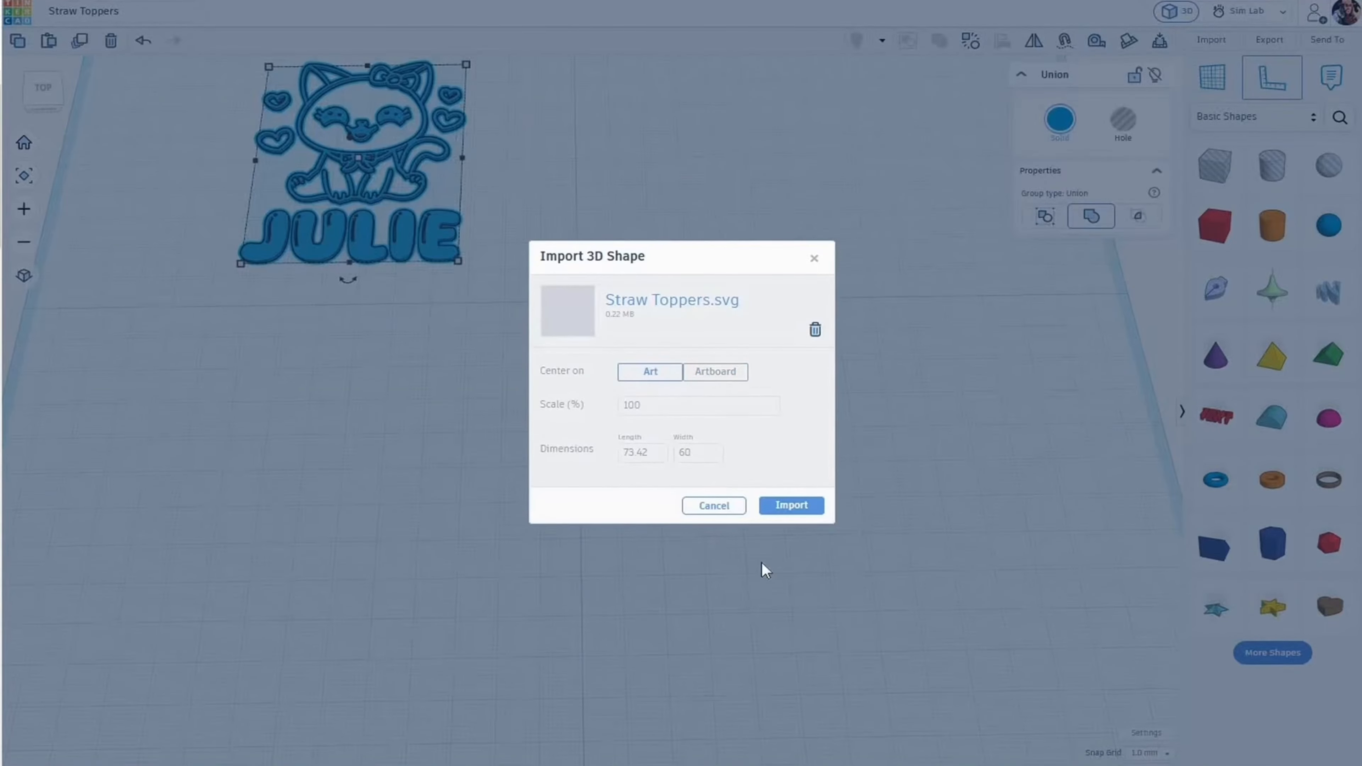
click(791, 506)
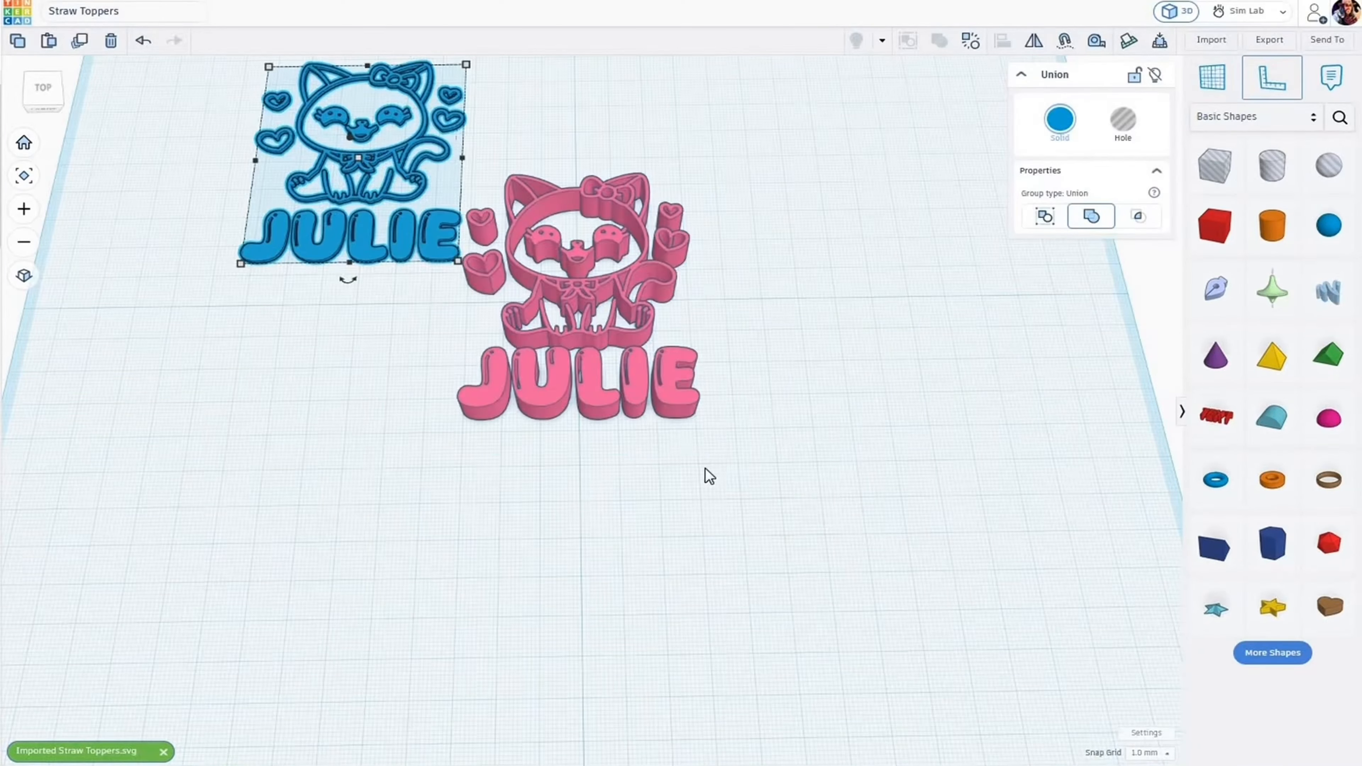
Step: Move the imported design to a free area of the workplane and set its height to 0.8 mm
drag(645, 390, 707, 468)
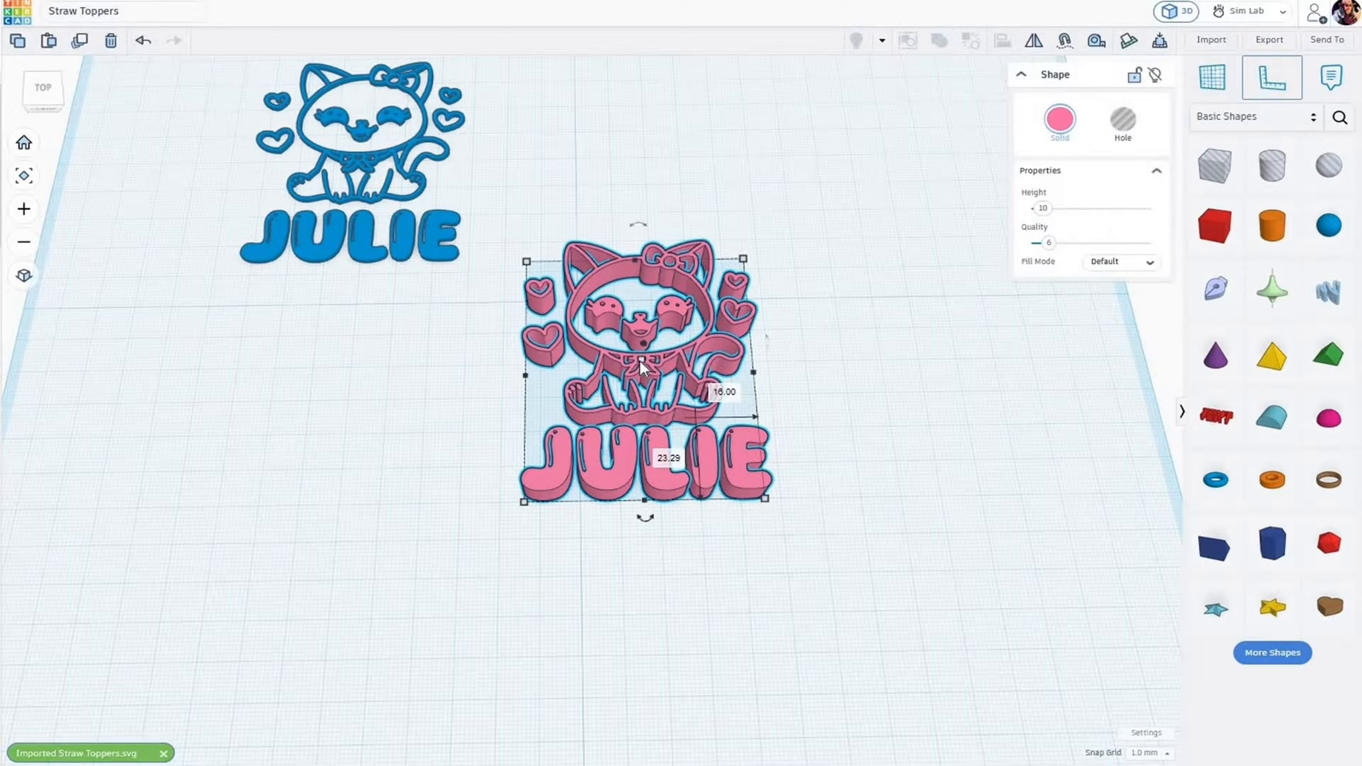
click(641, 359)
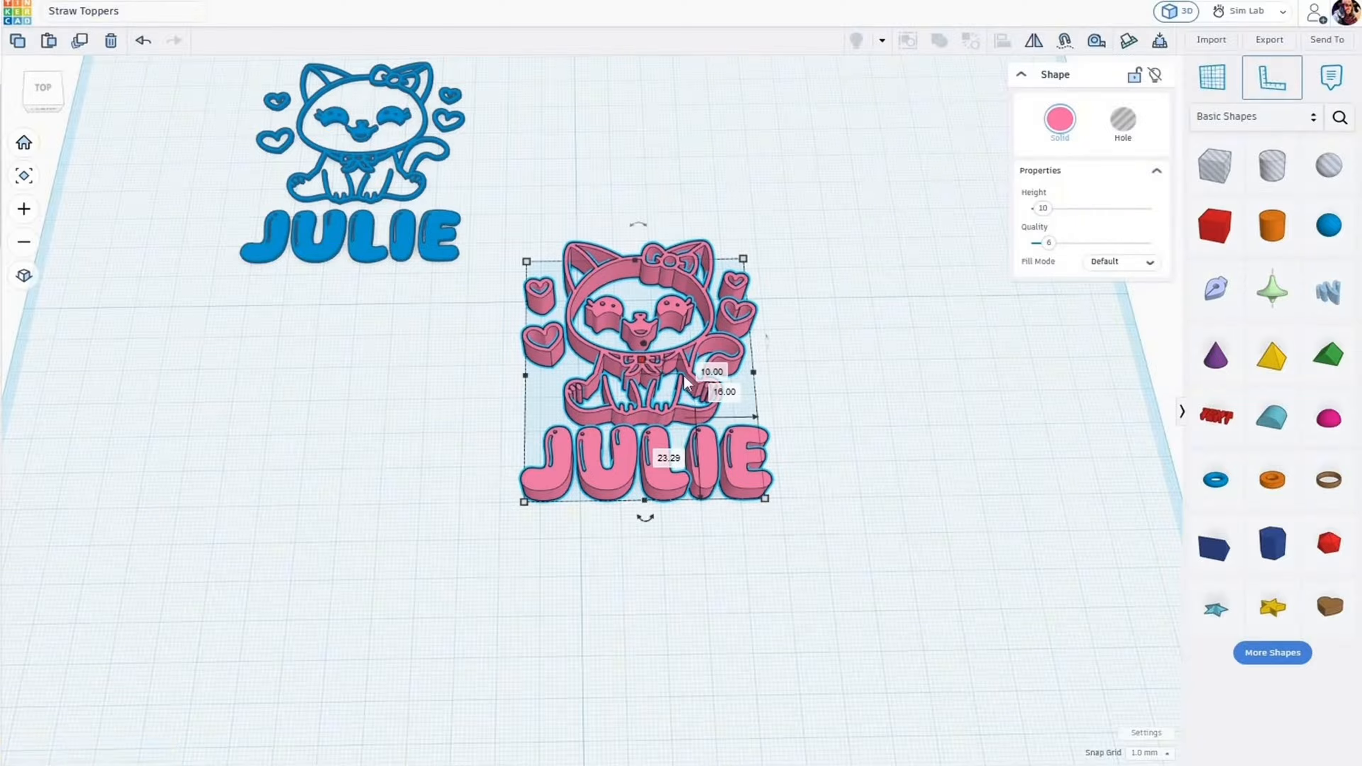
click(702, 368)
key(Return)
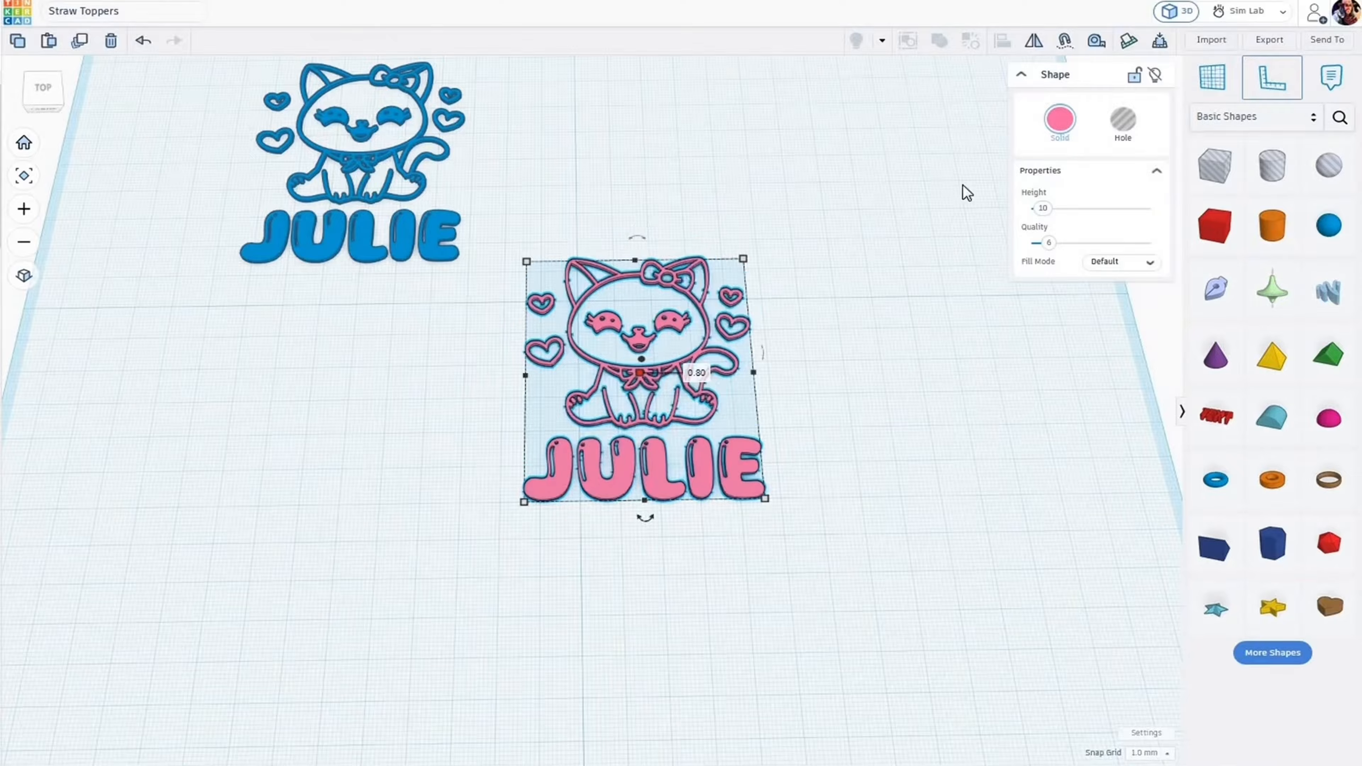
Step: Recolour the imported design with the same blue preset as the original, and move the original group about 108 mm and 56 mm farther away
click(1060, 119)
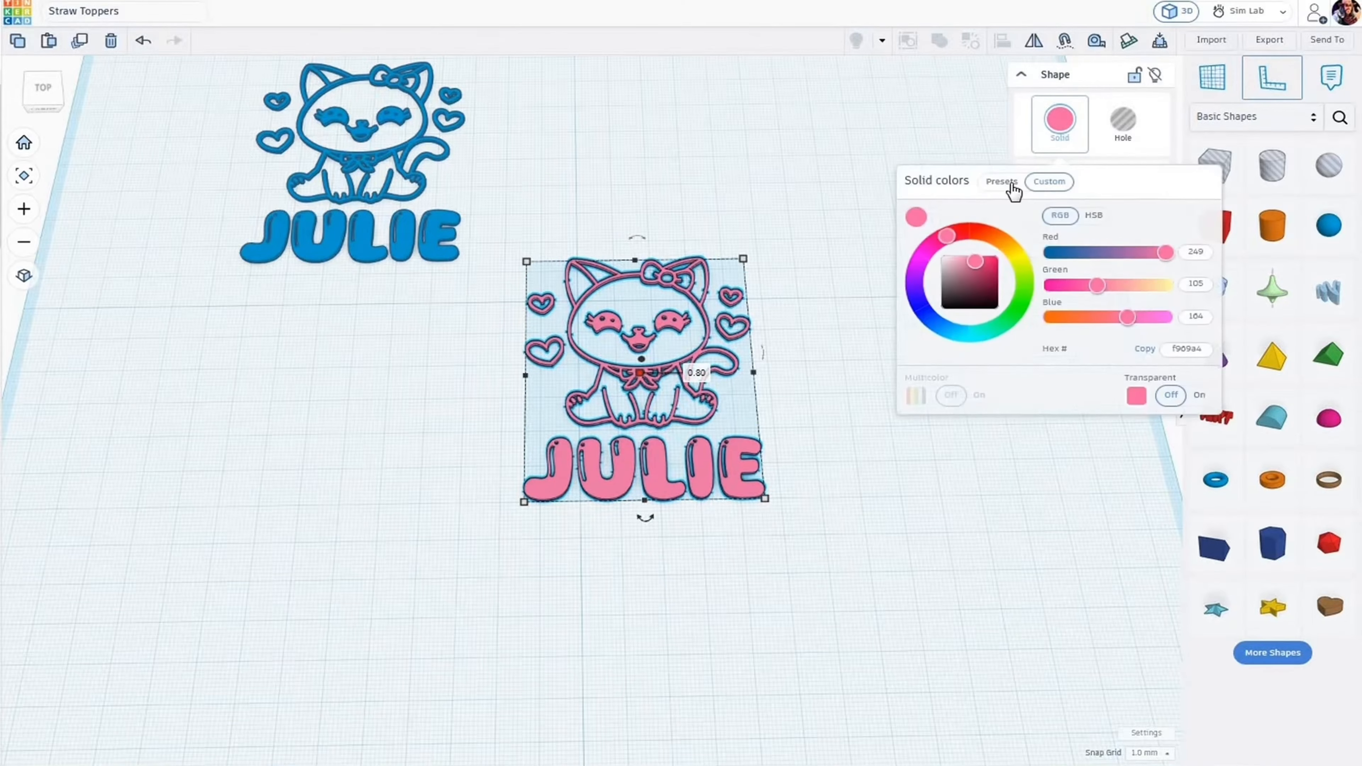
click(1001, 181)
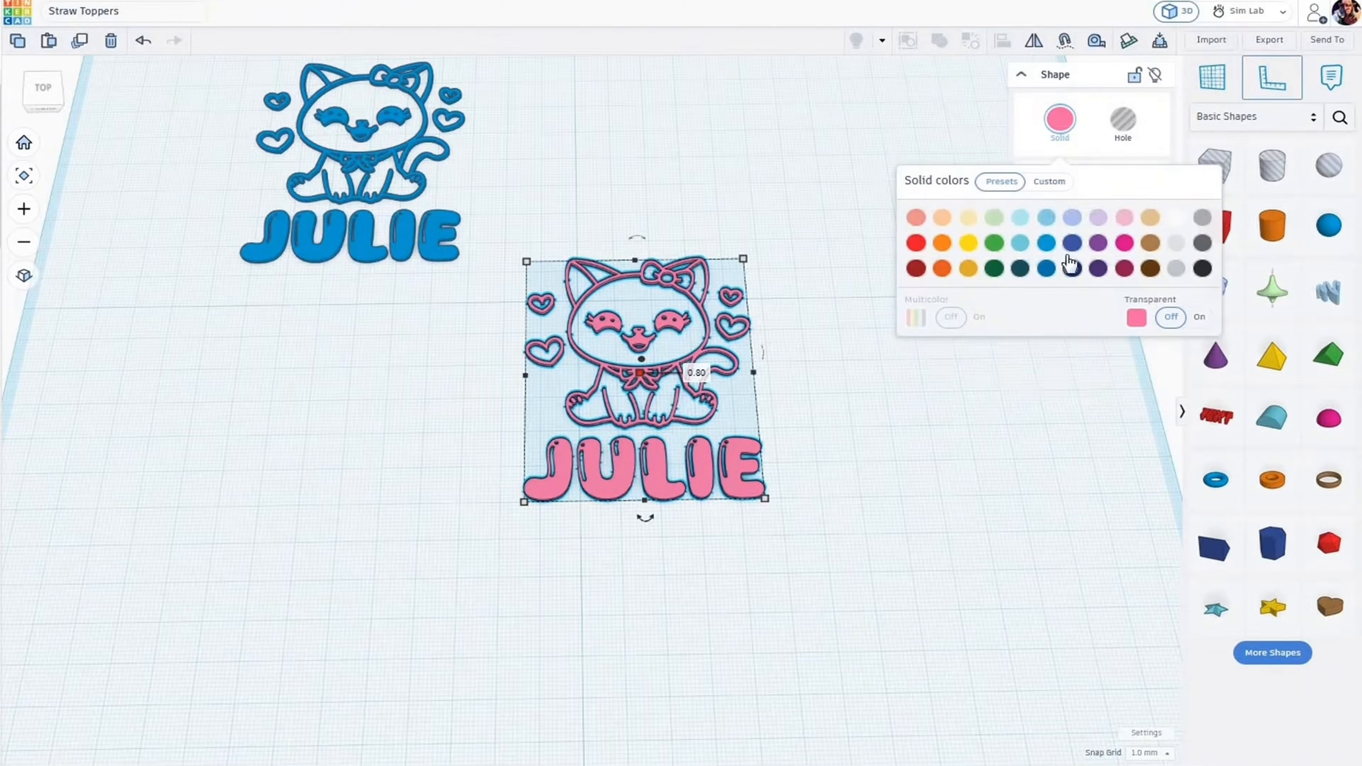
click(1047, 244)
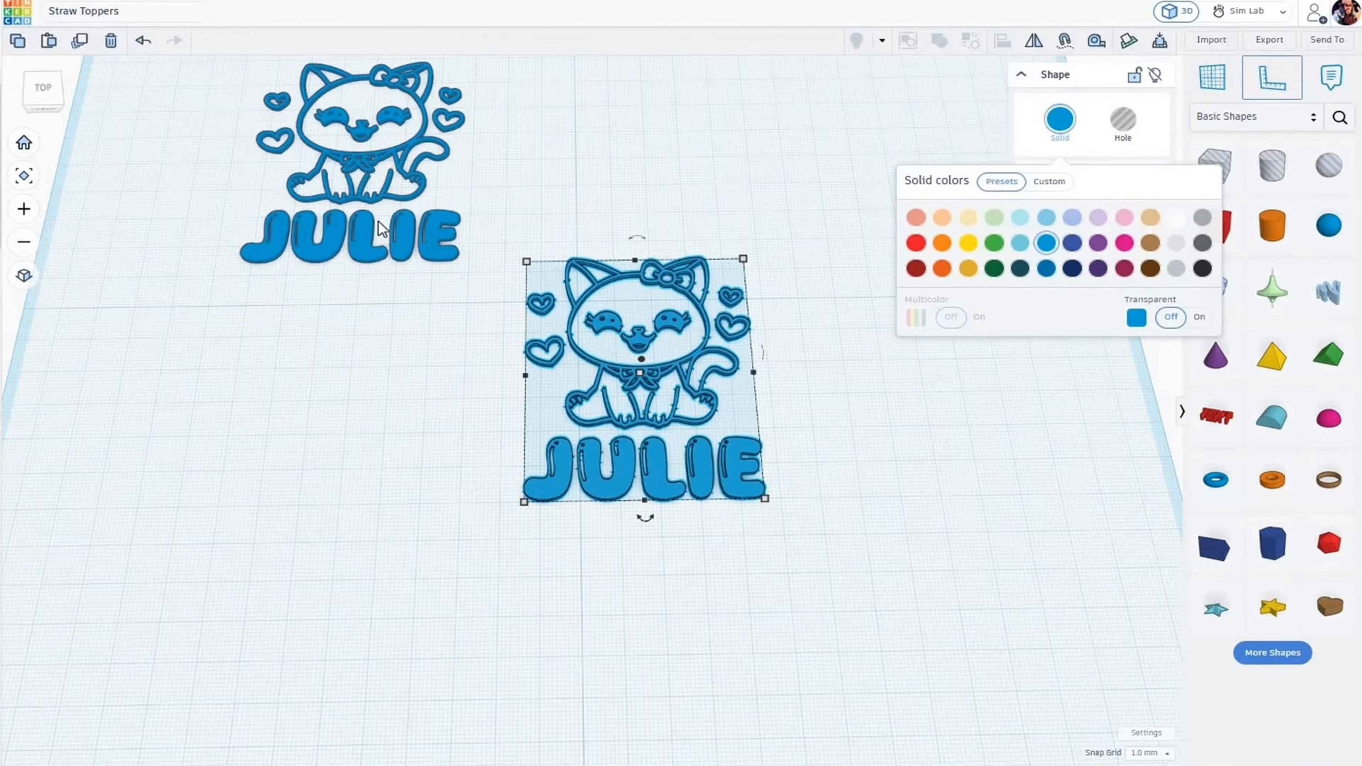
drag(378, 222, 53, 67)
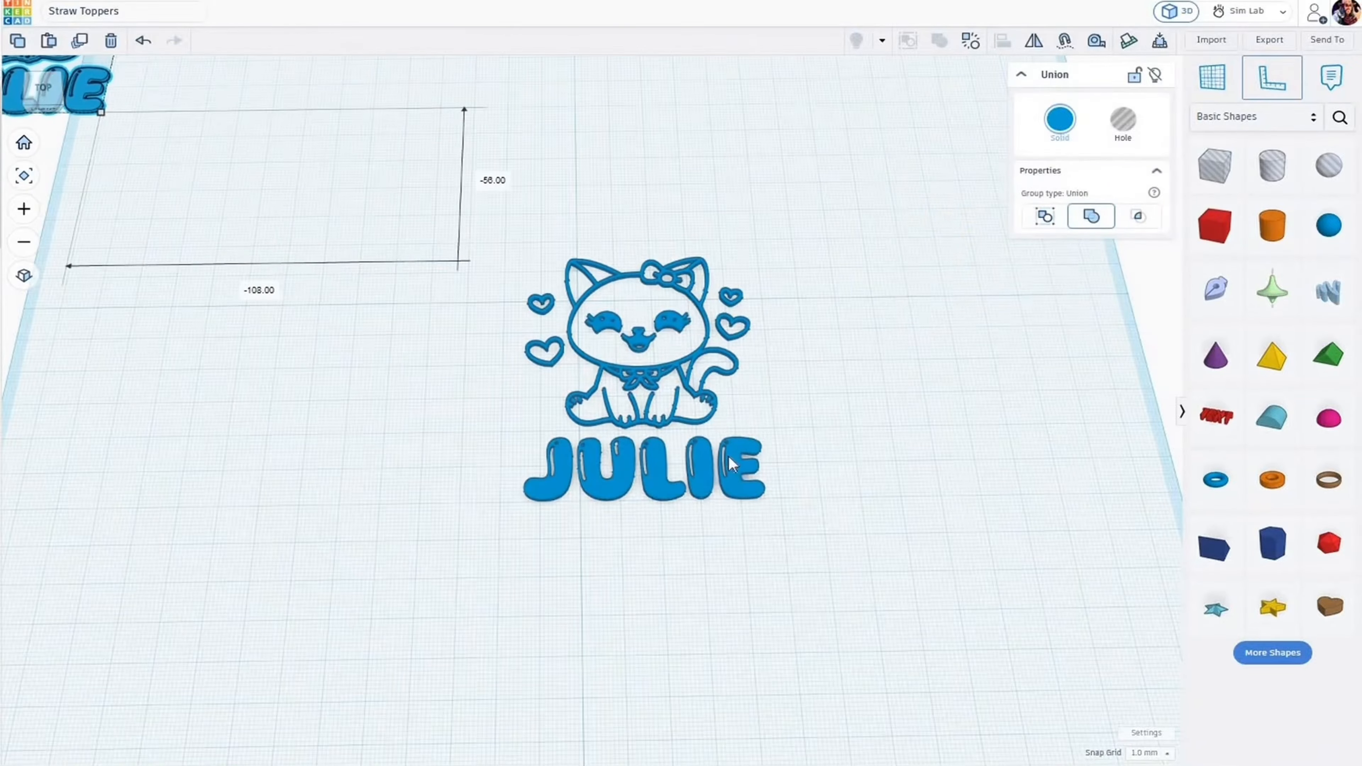
Step: Raise the imported design 38 mm above the workplane and drop a duplicate of it onto the workplane
click(721, 516)
click(699, 514)
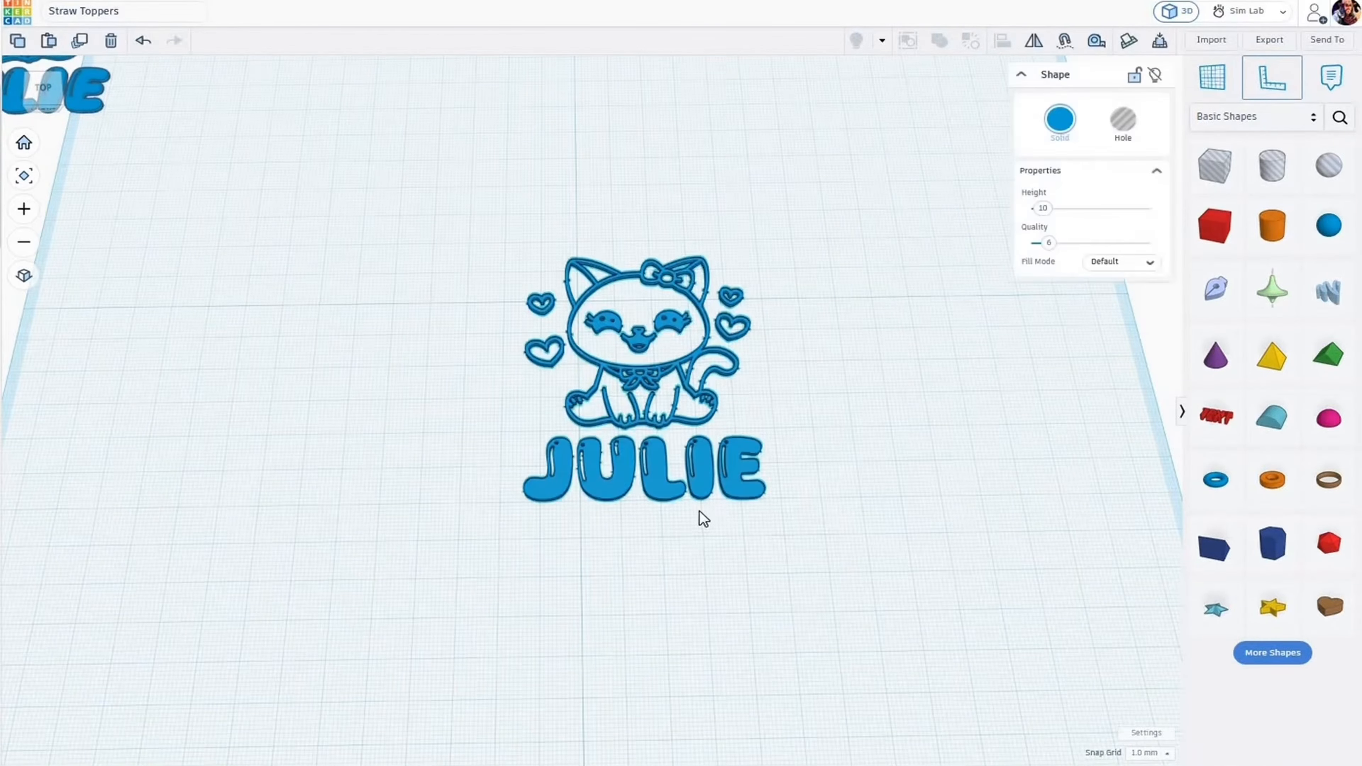
right_drag(699, 513, 641, 325)
drag(641, 325, 631, 208)
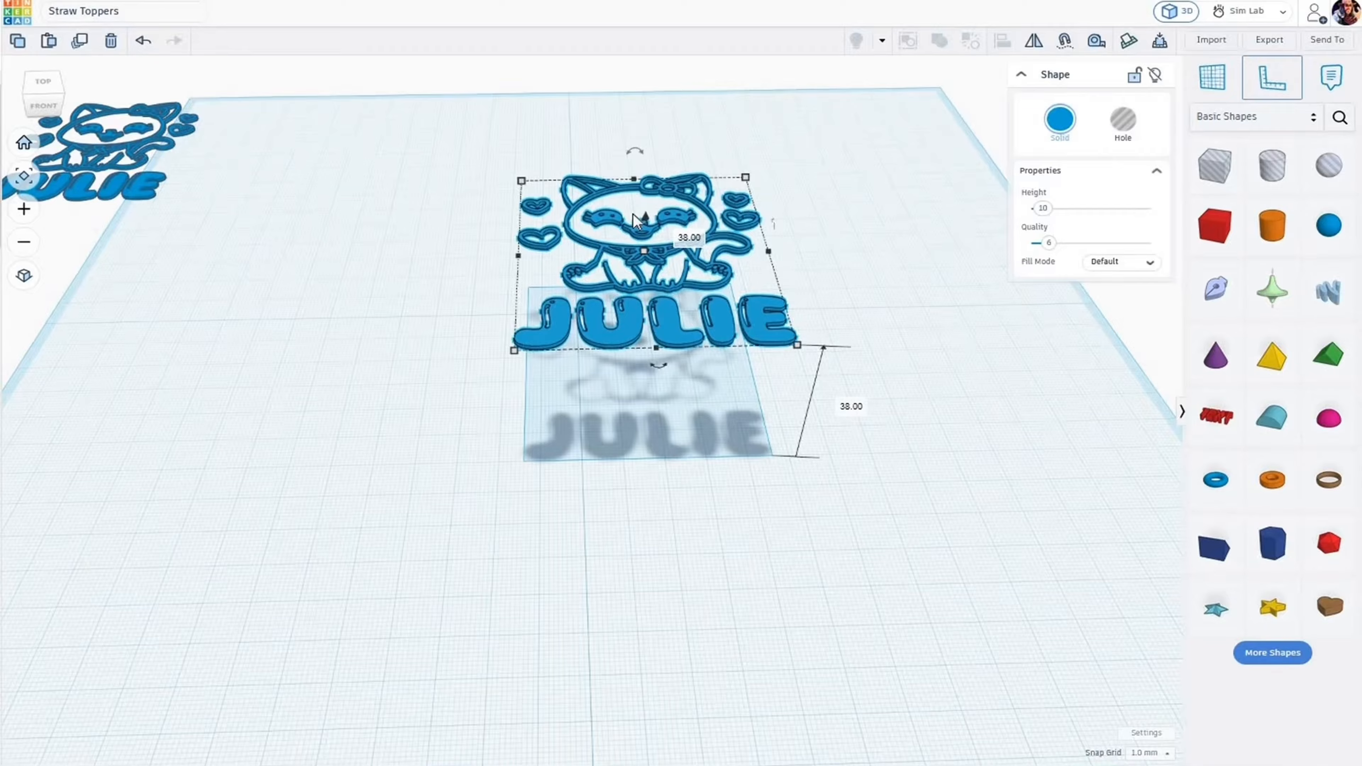
key(ctrl+d)
key(d)
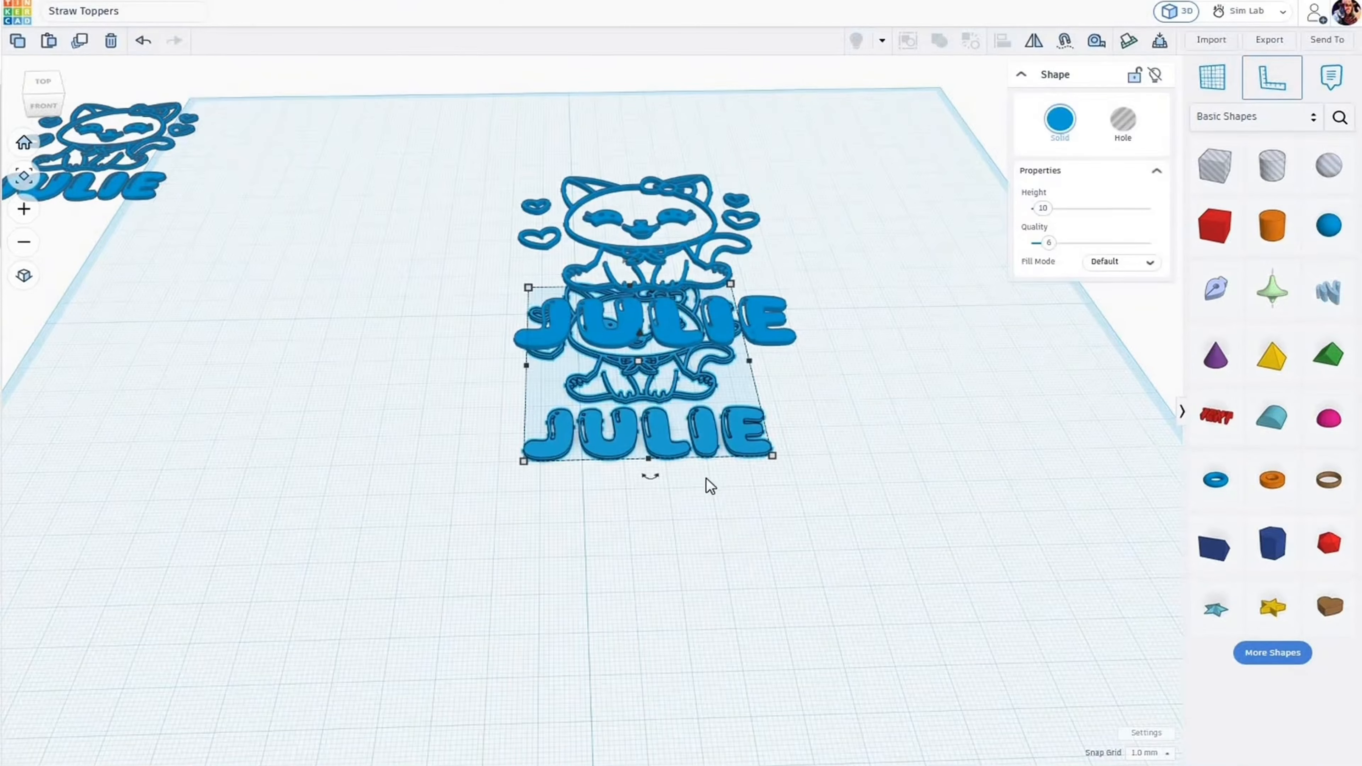
Step: Turn the lower duplicate into an outline with Outer Line fill mode, Round corners and a line width of 5
scroll(681, 447, up, 2)
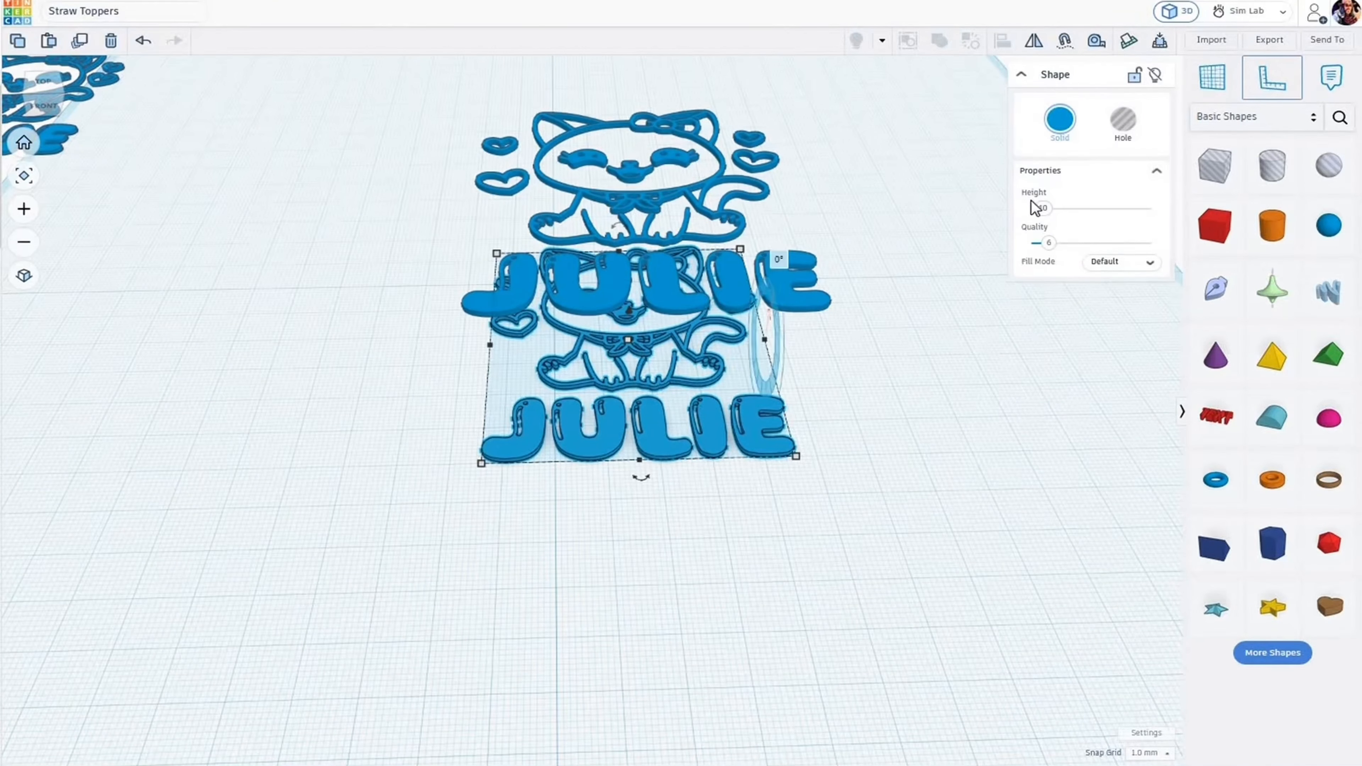
click(1153, 264)
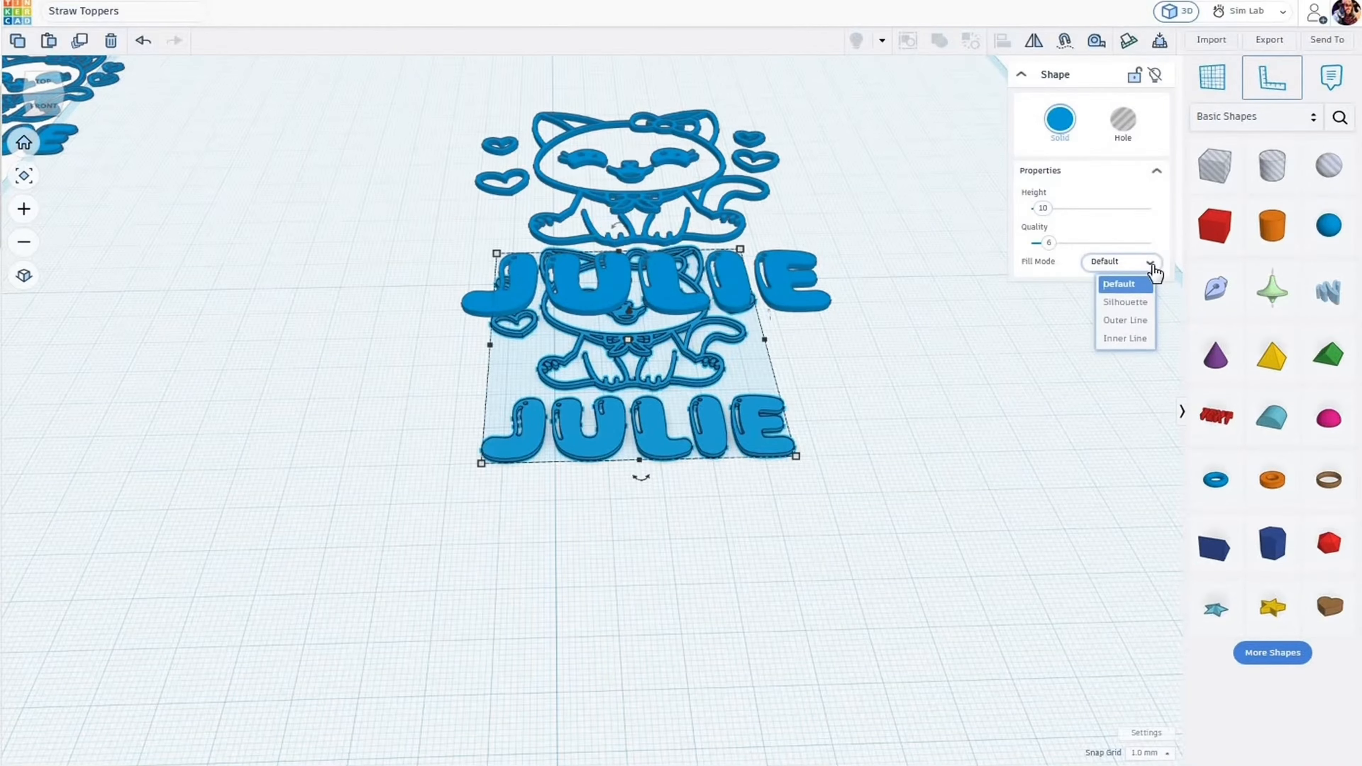
click(1128, 324)
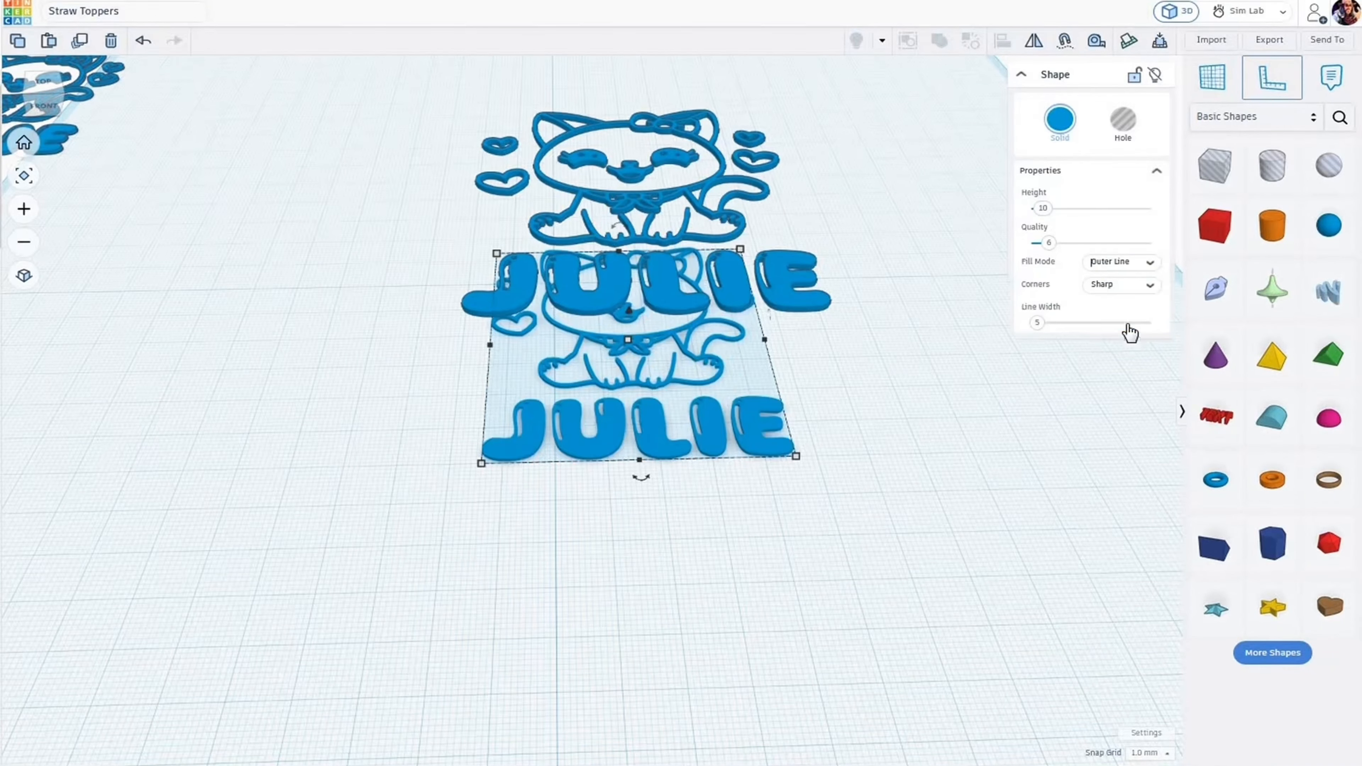
click(1153, 291)
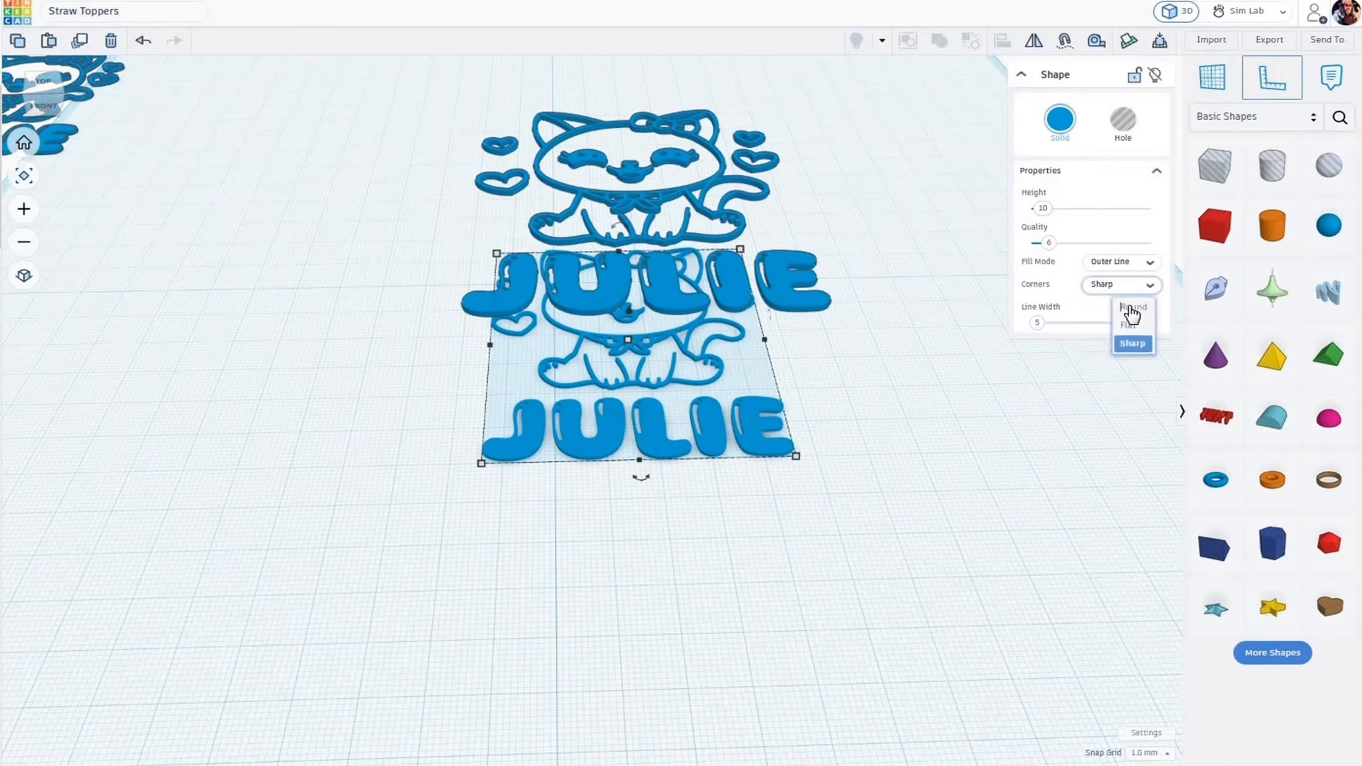
click(1130, 310)
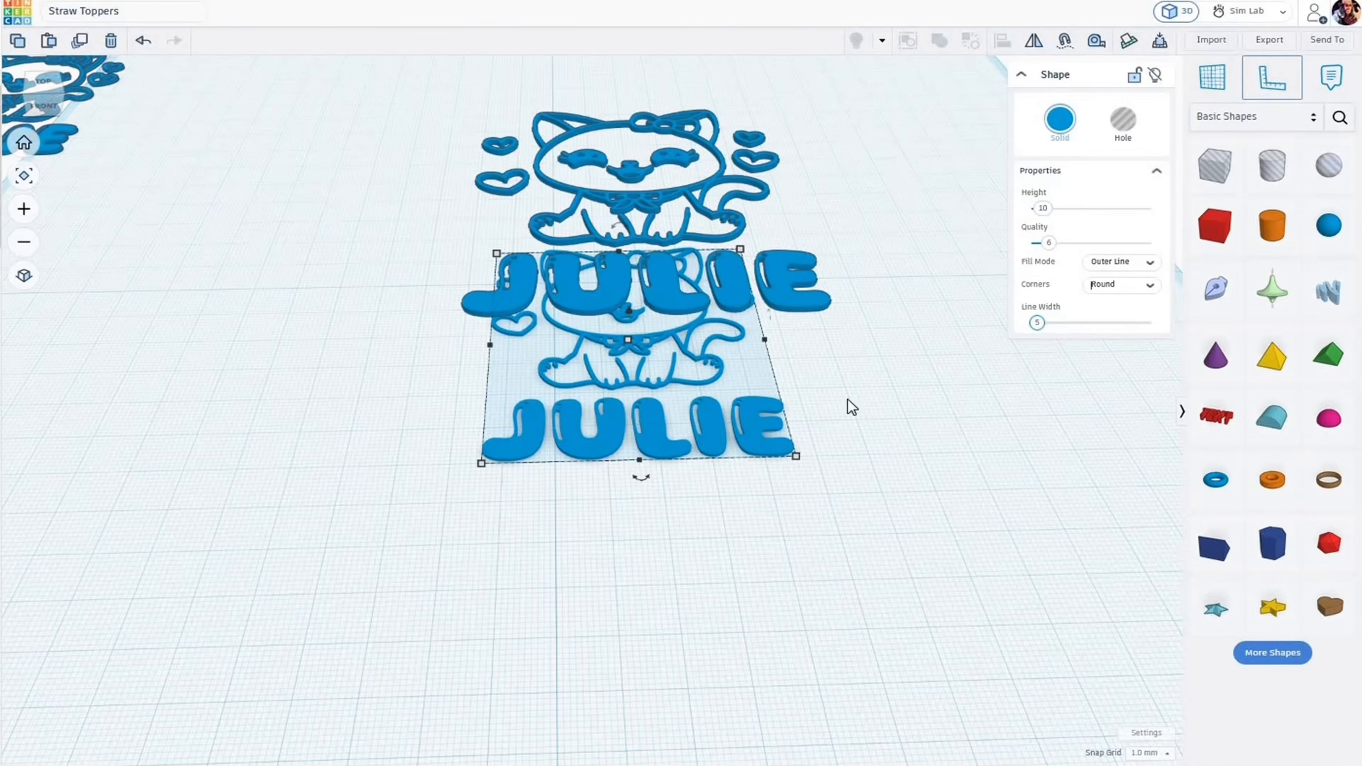
right_drag(890, 401, 670, 427)
scroll(674, 518, up, 5)
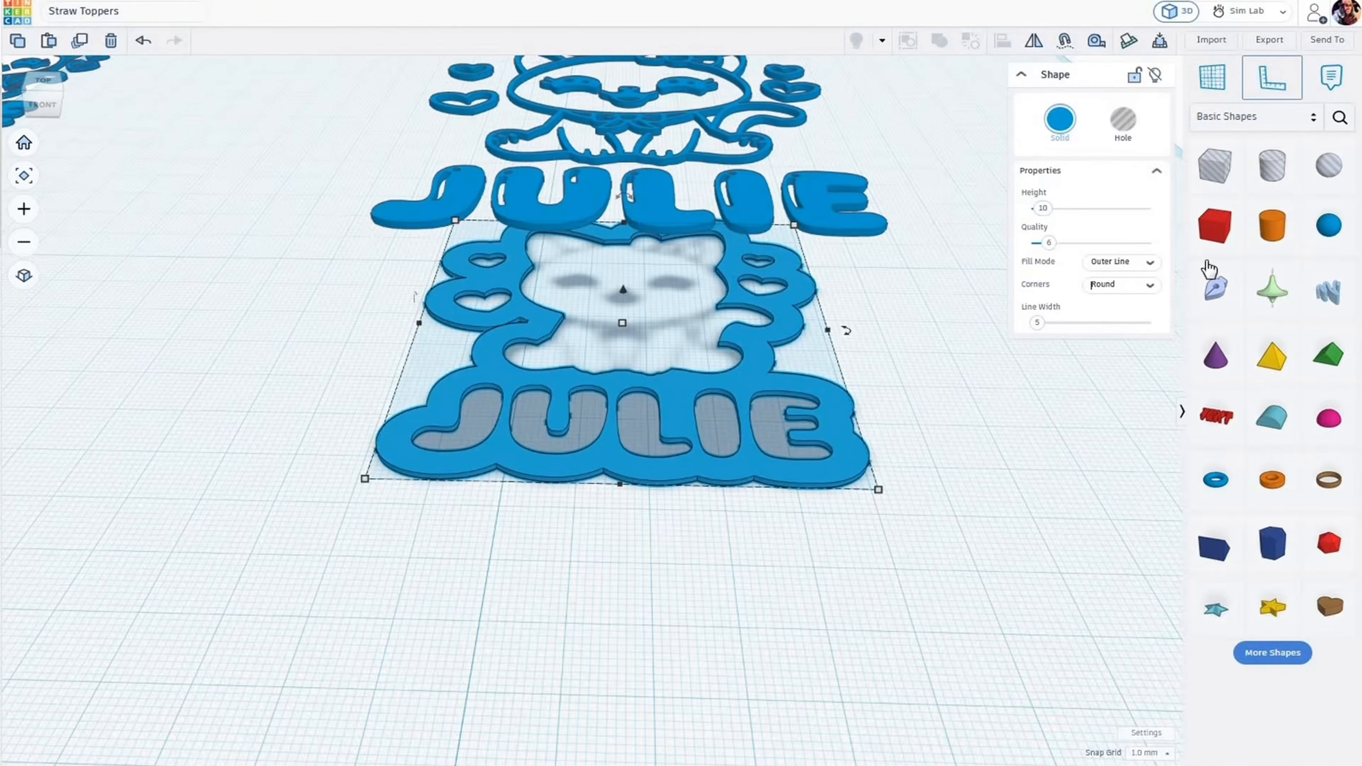
Step: Export the selected outline shape as an SVG, replacing the existing Straw Toppers.svg
click(1270, 41)
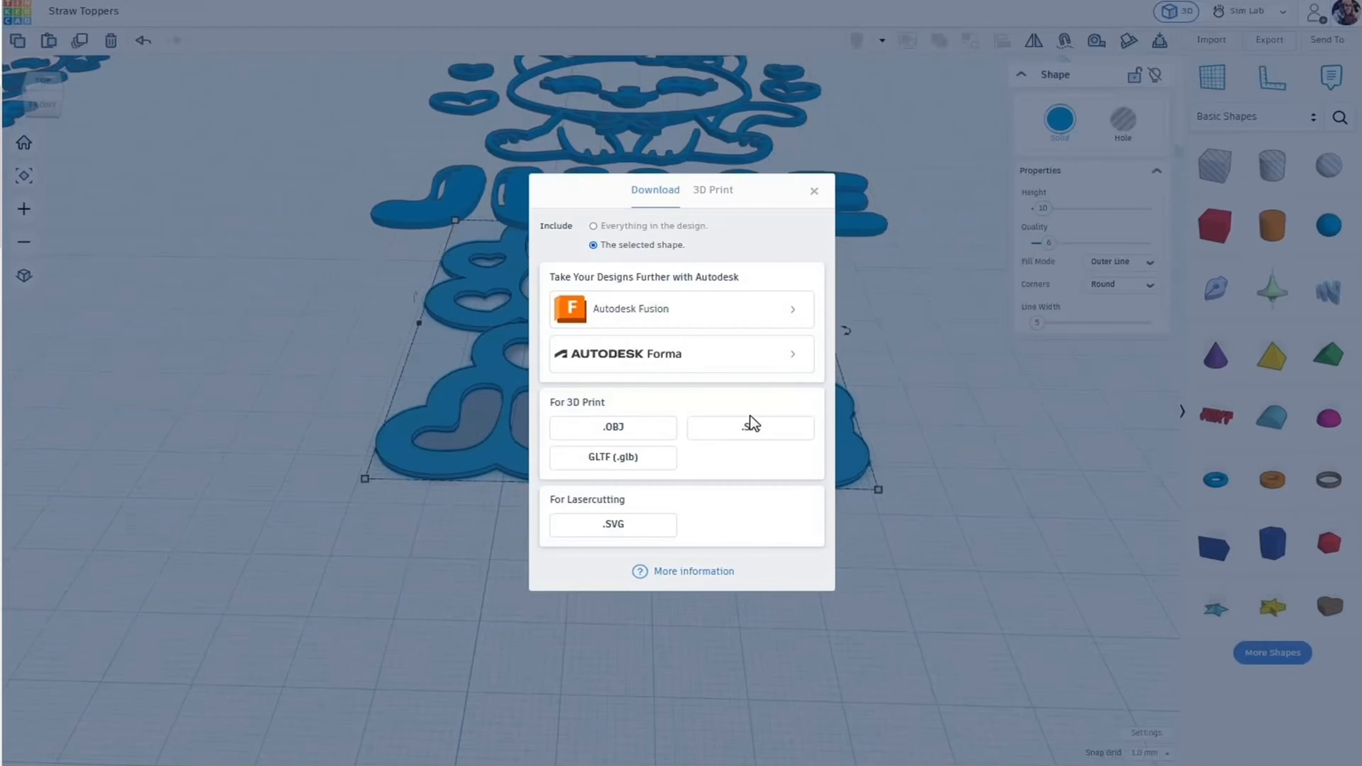
click(606, 524)
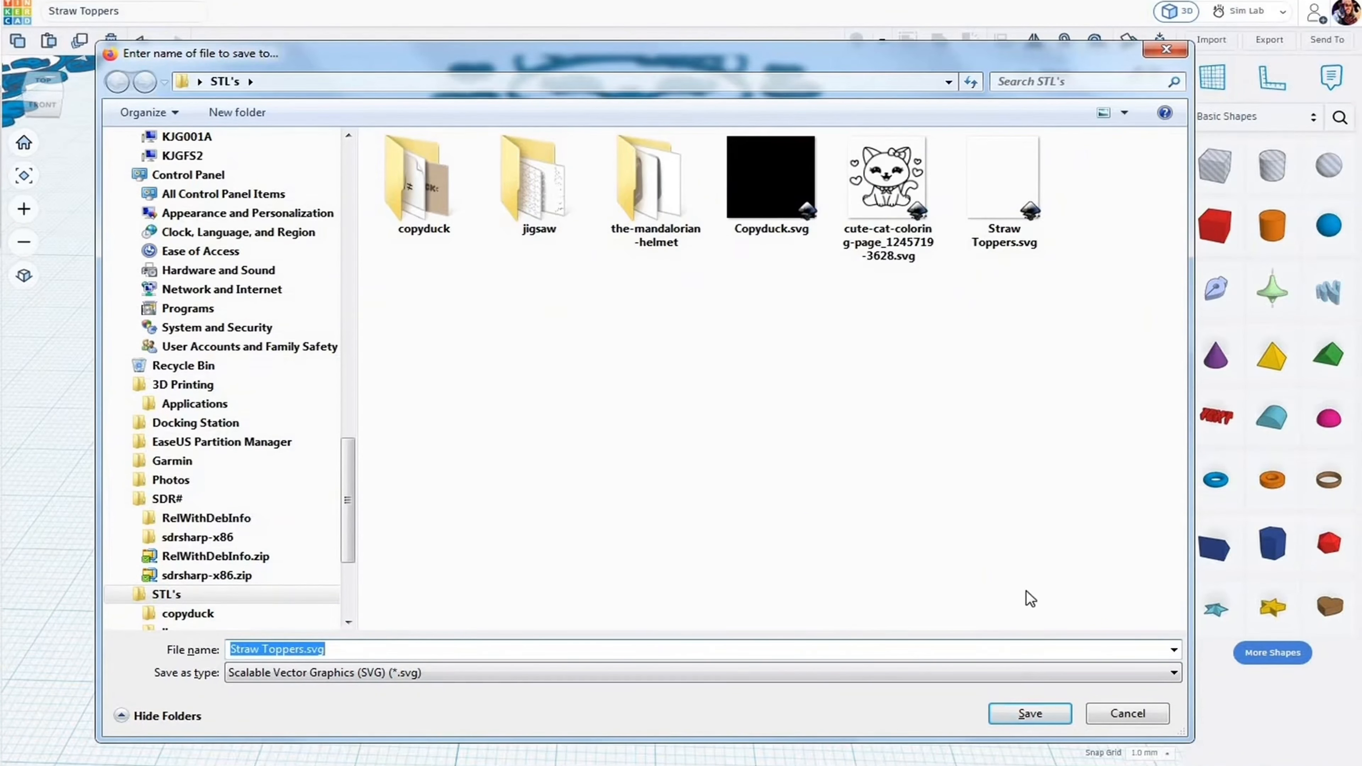
click(1026, 718)
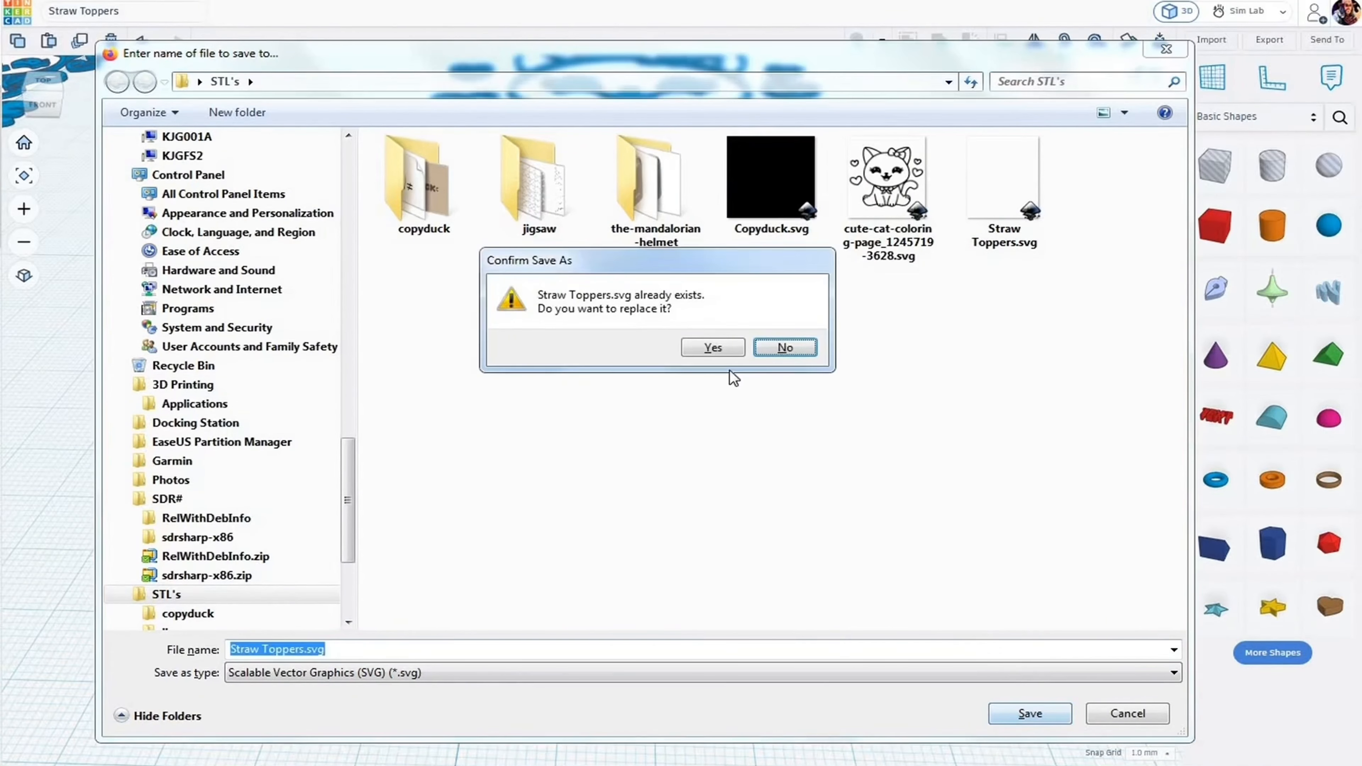
click(718, 349)
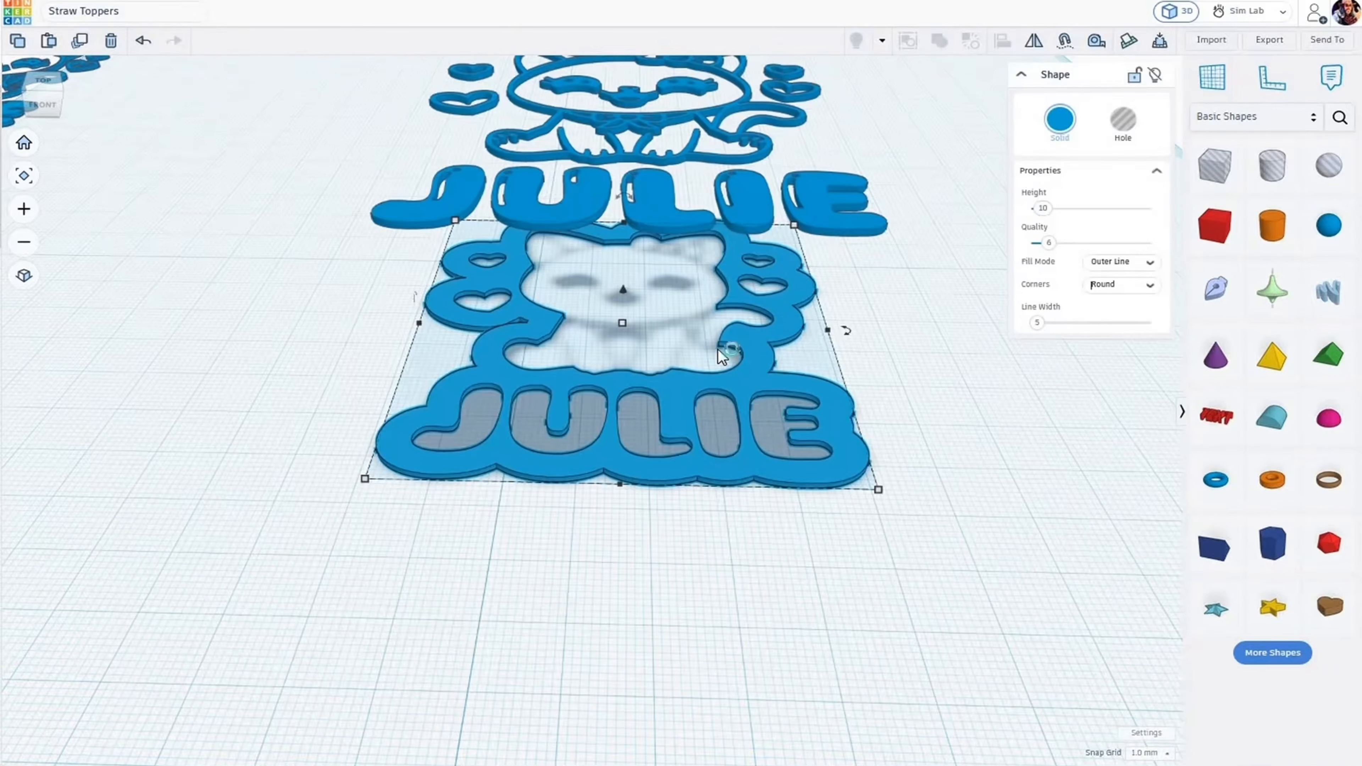
Step: Raise the outline shape 7 mm above the workplane and import Straw Toppers.svg at 100% scale
drag(623, 292, 623, 256)
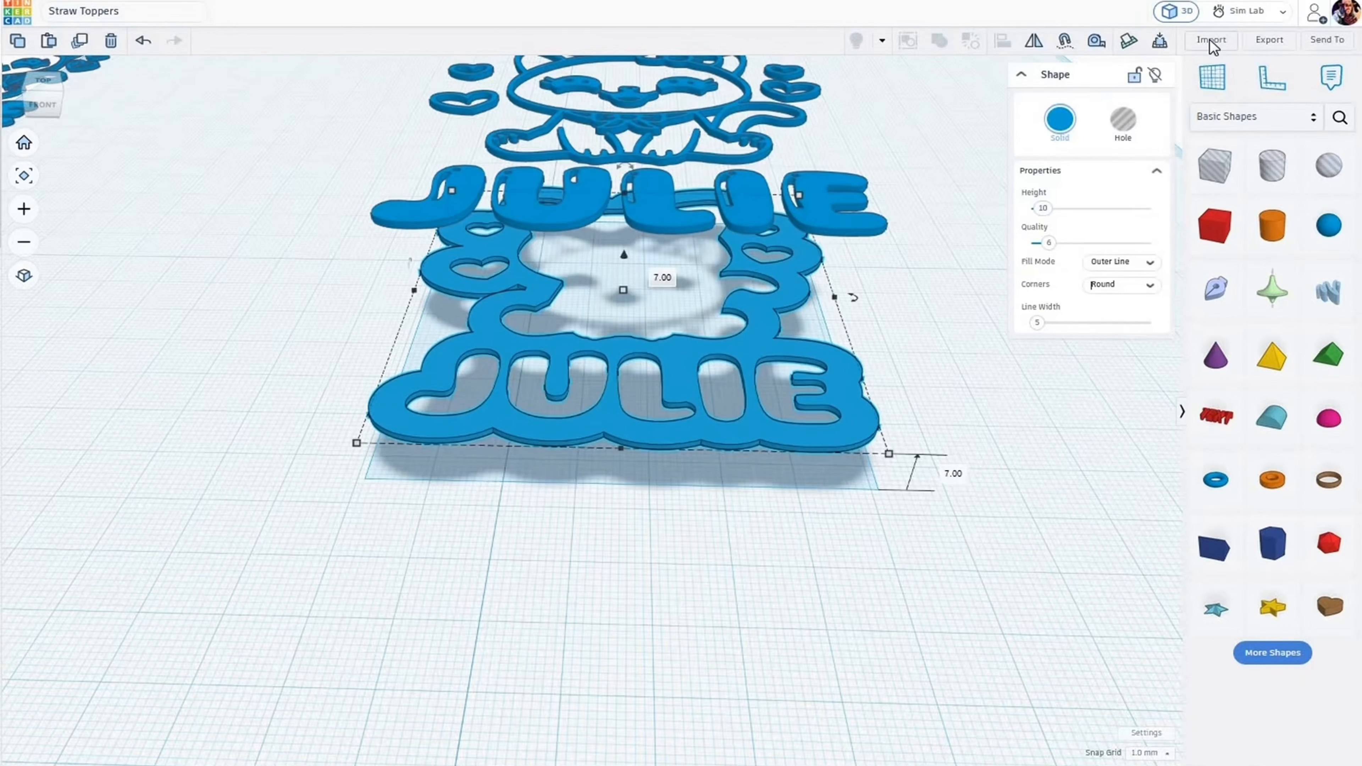
click(1211, 39)
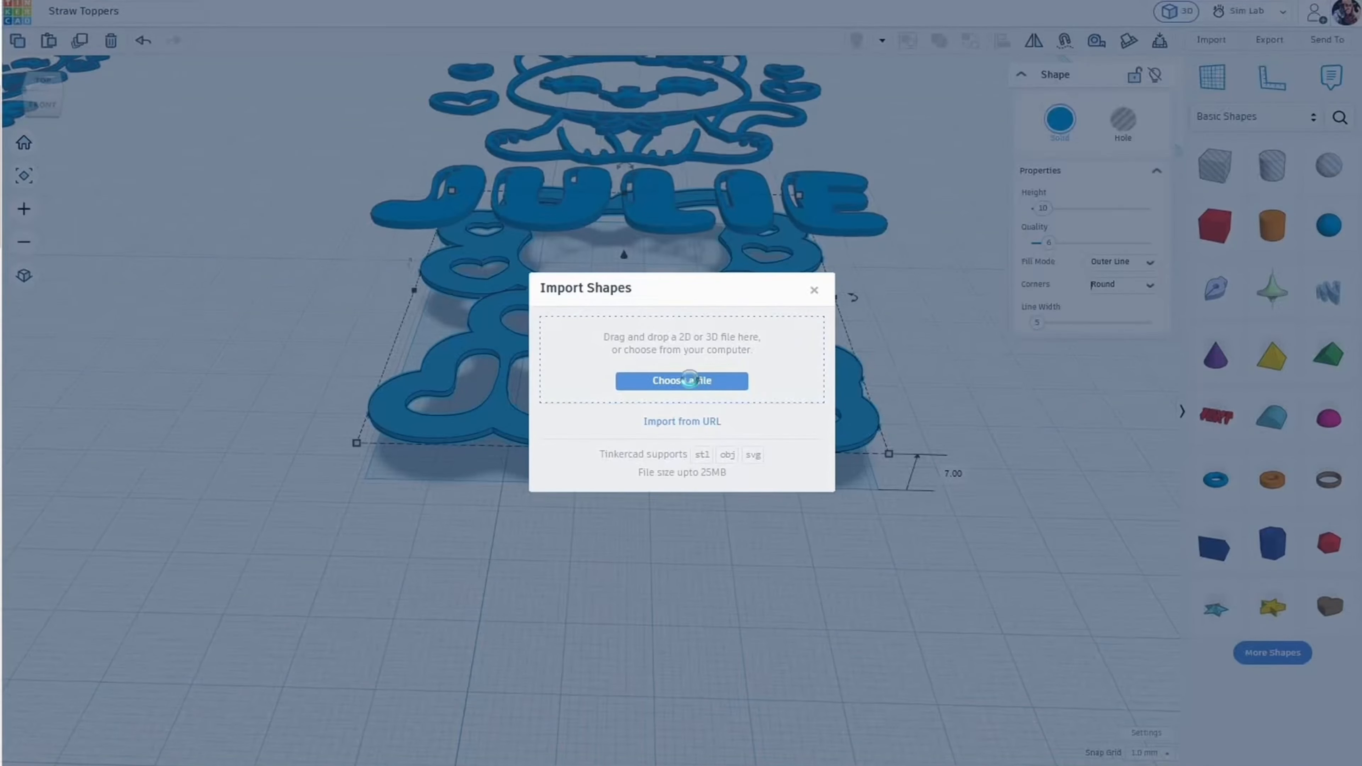
click(694, 381)
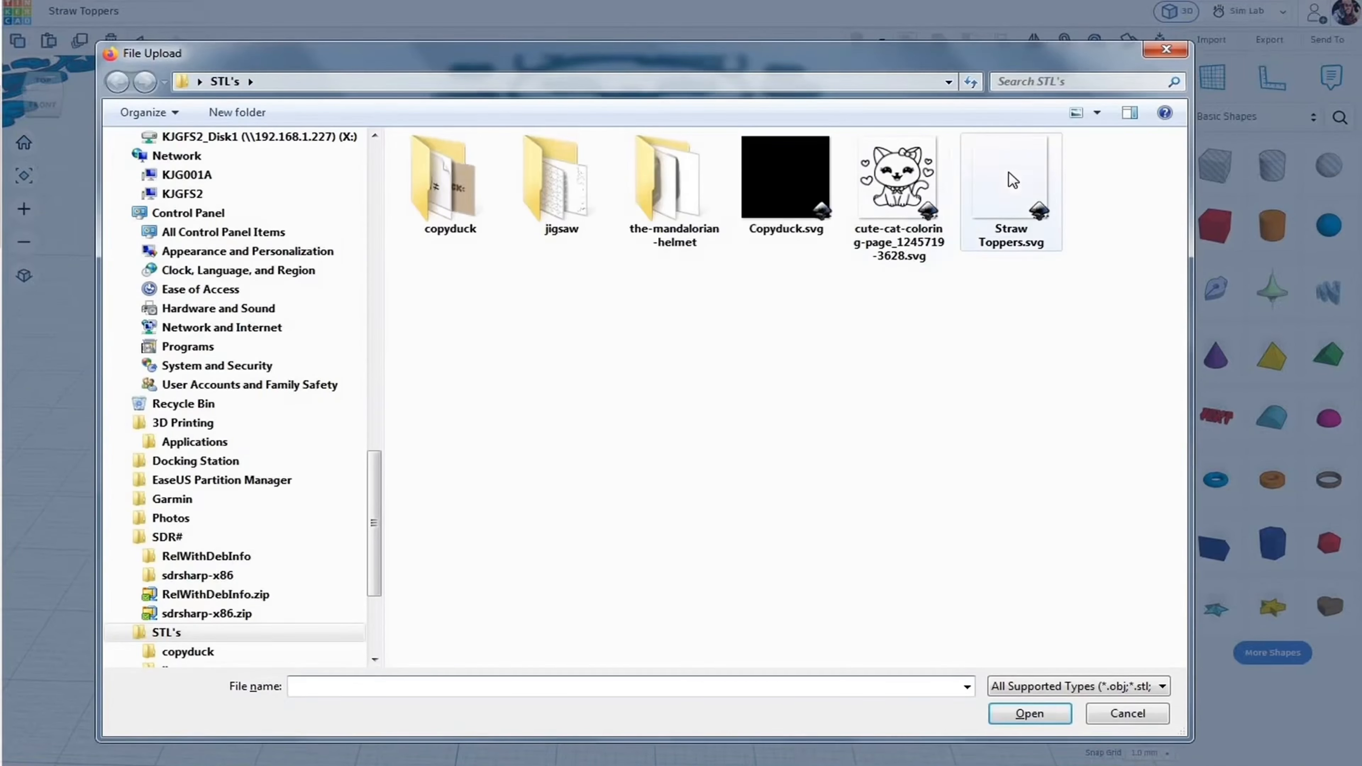
click(1010, 194)
click(1026, 719)
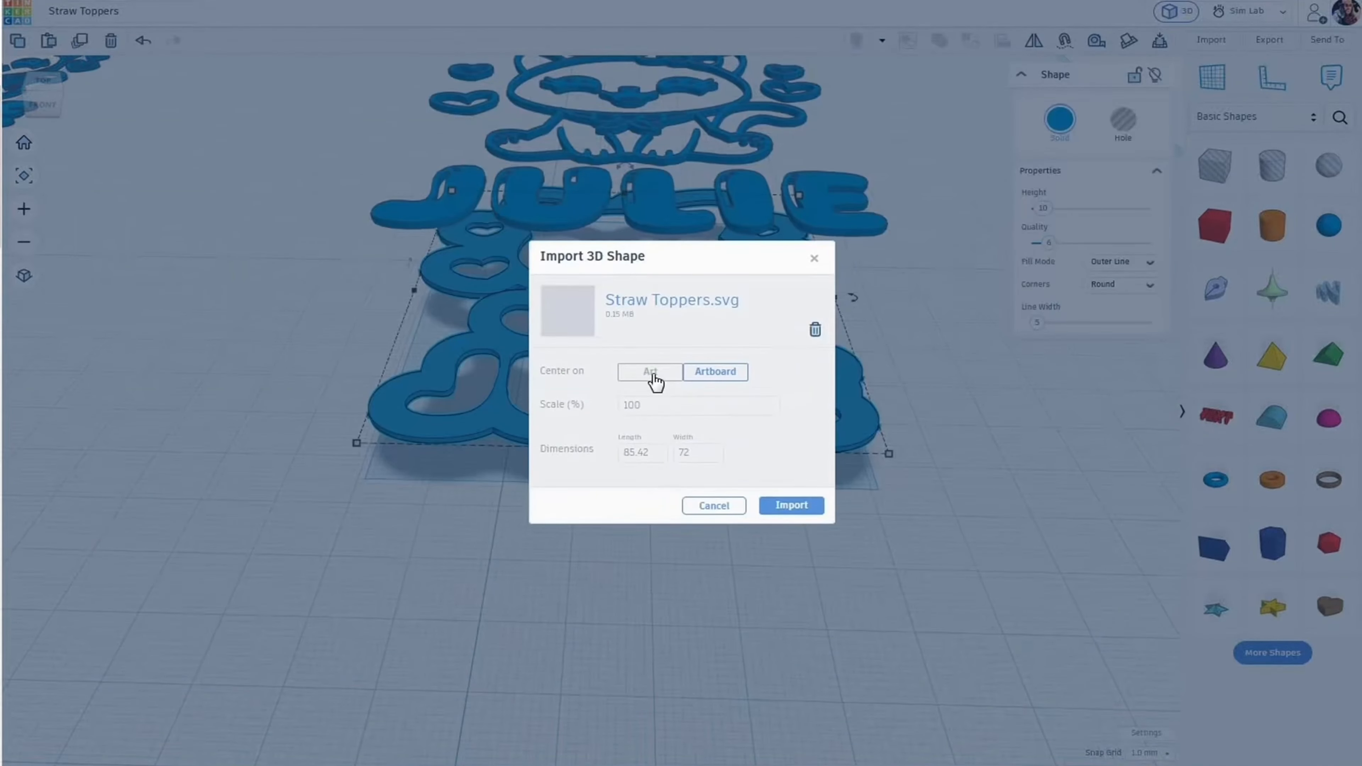
click(792, 506)
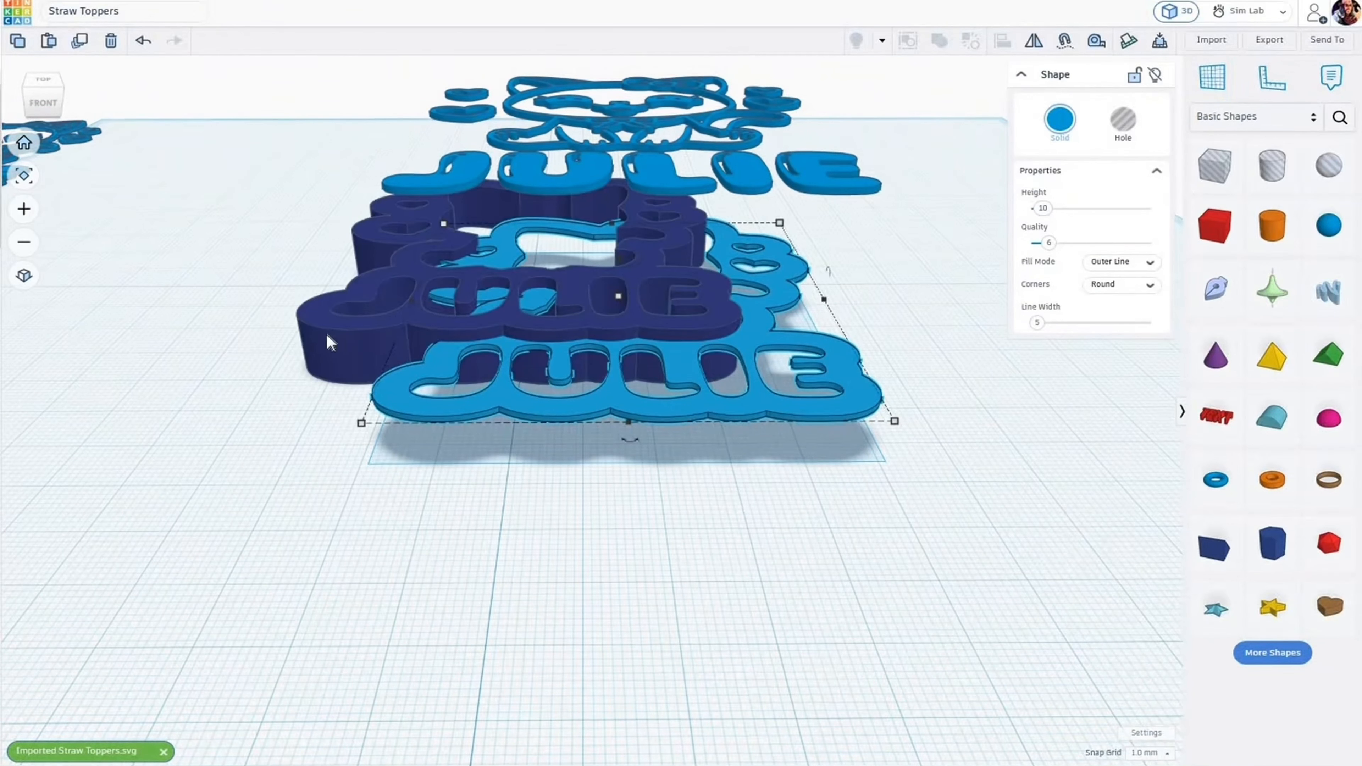
Step: Shift the imported shape about 5 mm sideways and 9 mm in depth, and raise the outline shape to 23 mm above the workplane
click(282, 360)
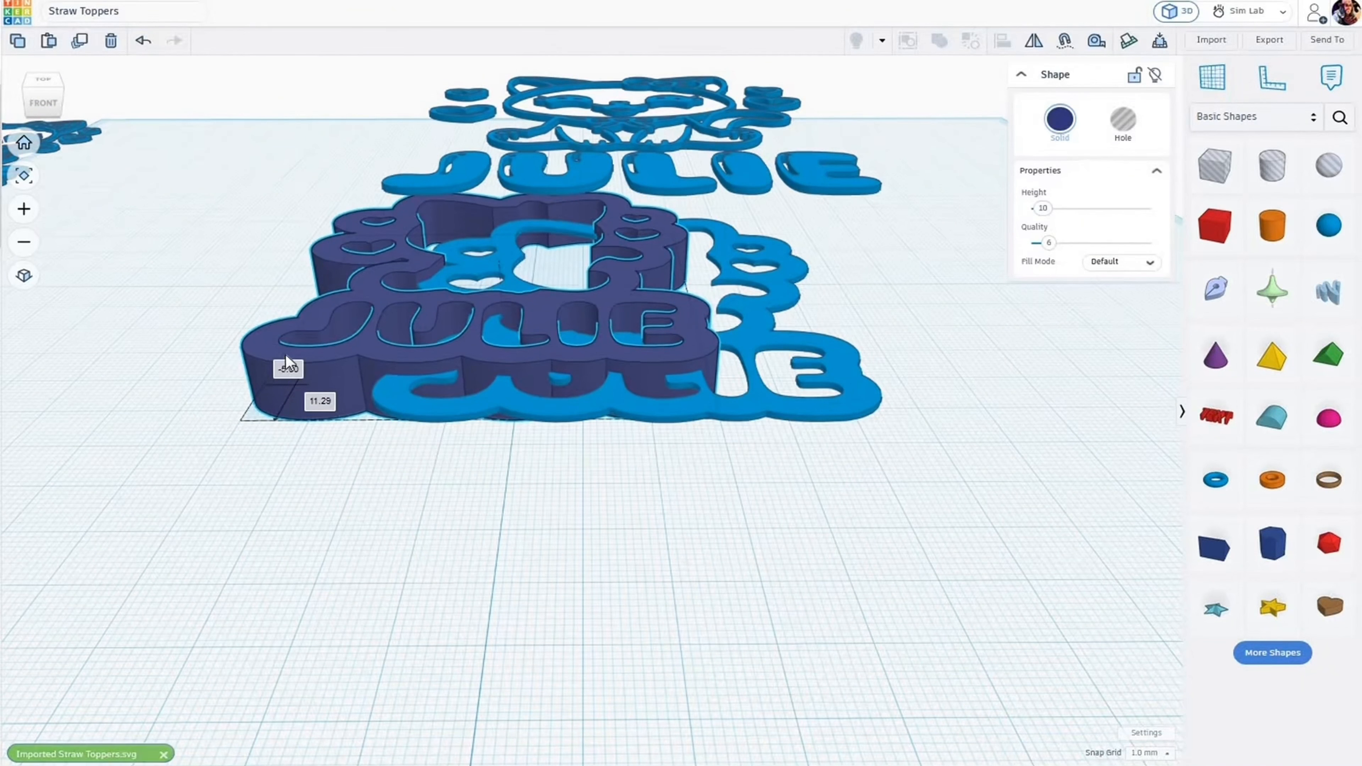
key(Up)
key(Up)
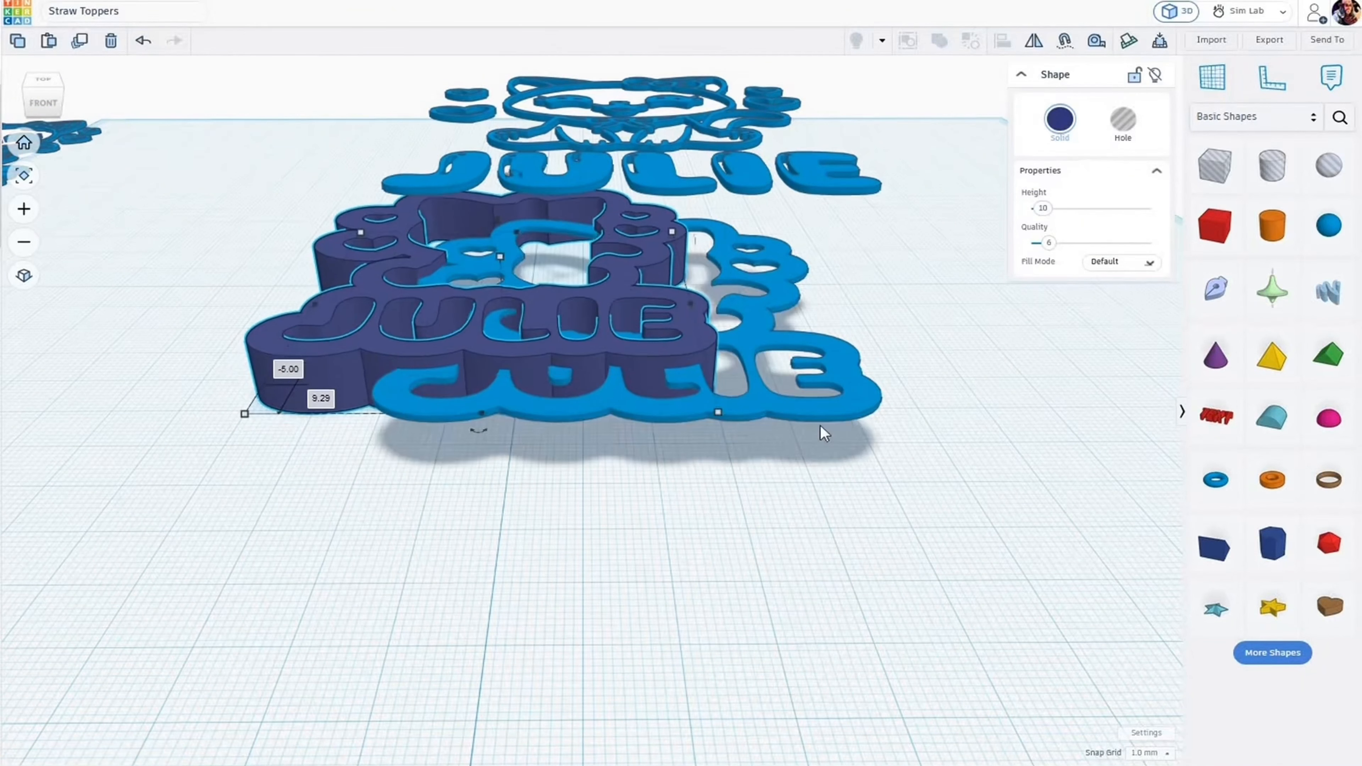
click(847, 393)
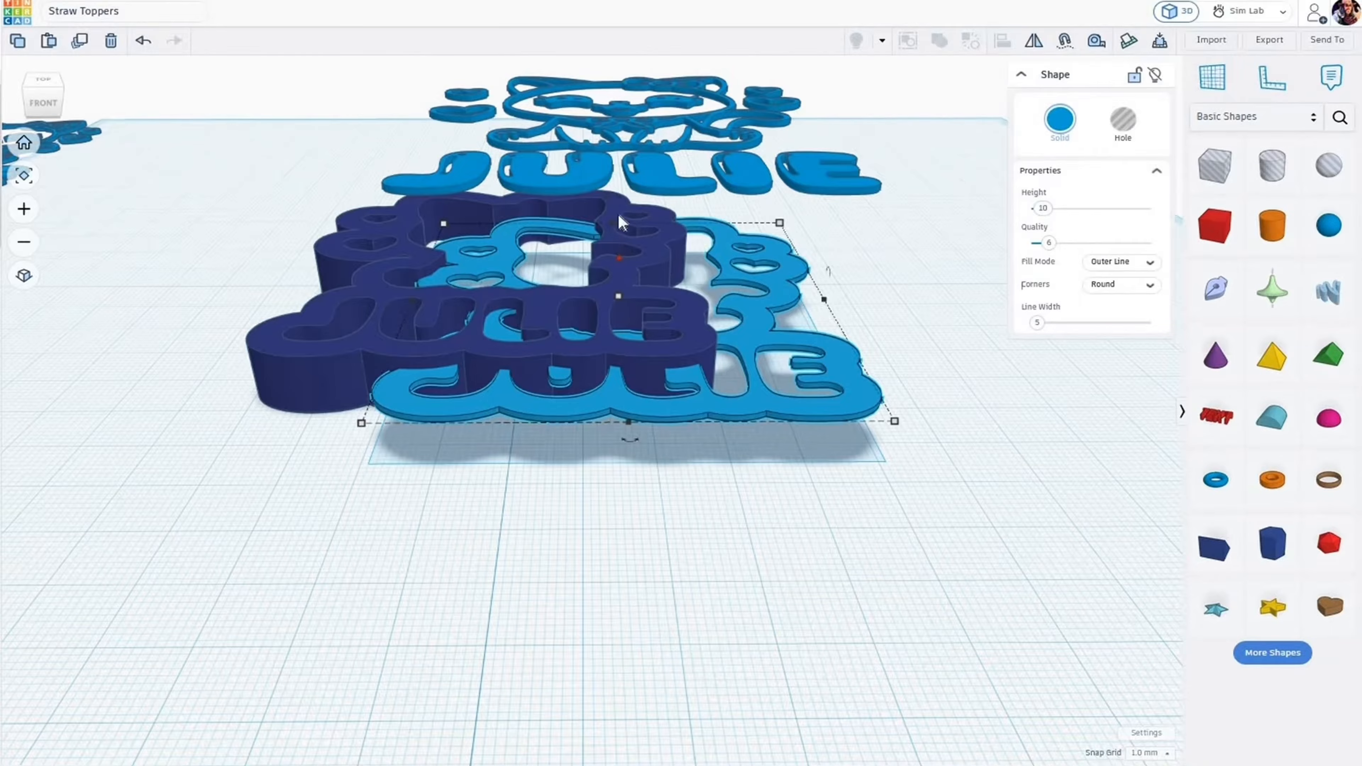
drag(618, 214, 617, 157)
drag(688, 377, 743, 317)
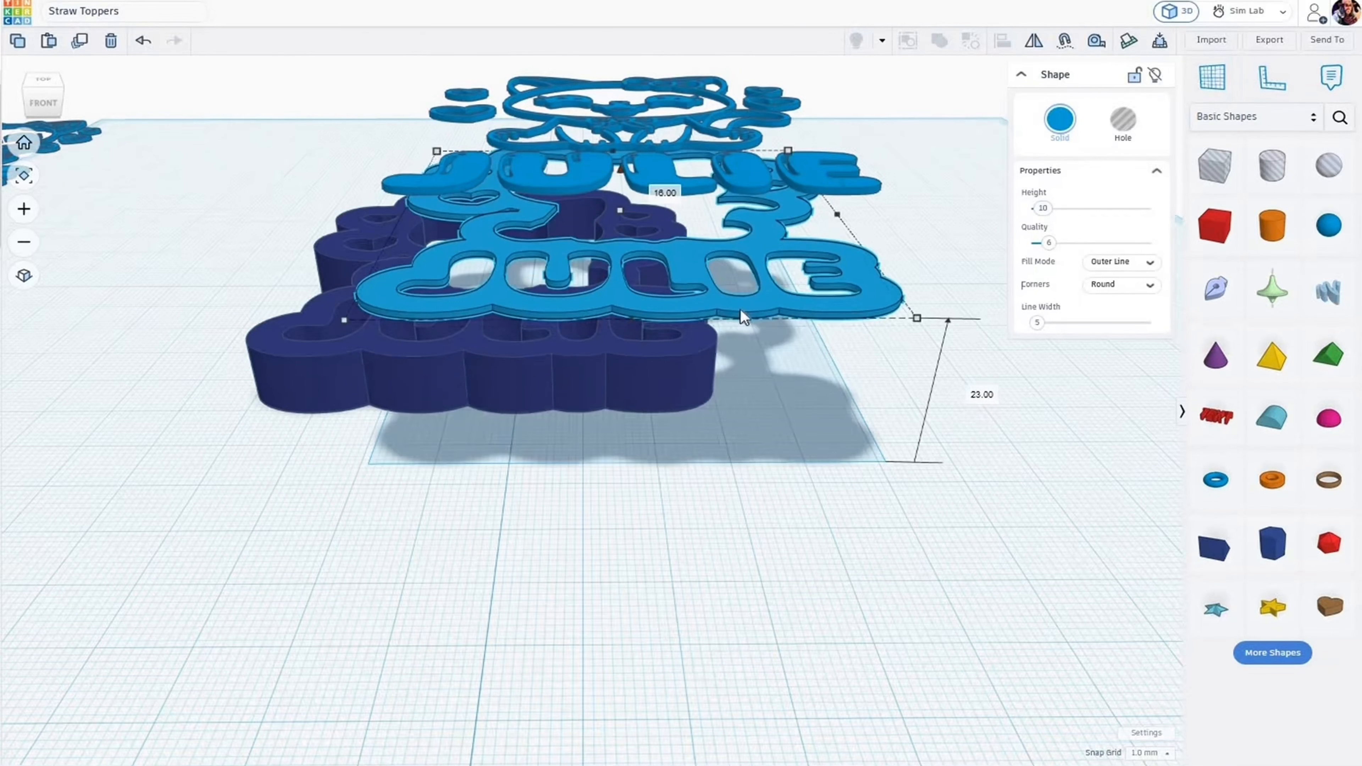
Step: Centre the imported shape across the width of the raised outline, using the outline as the fixed alignment reference
shift+click(665, 387)
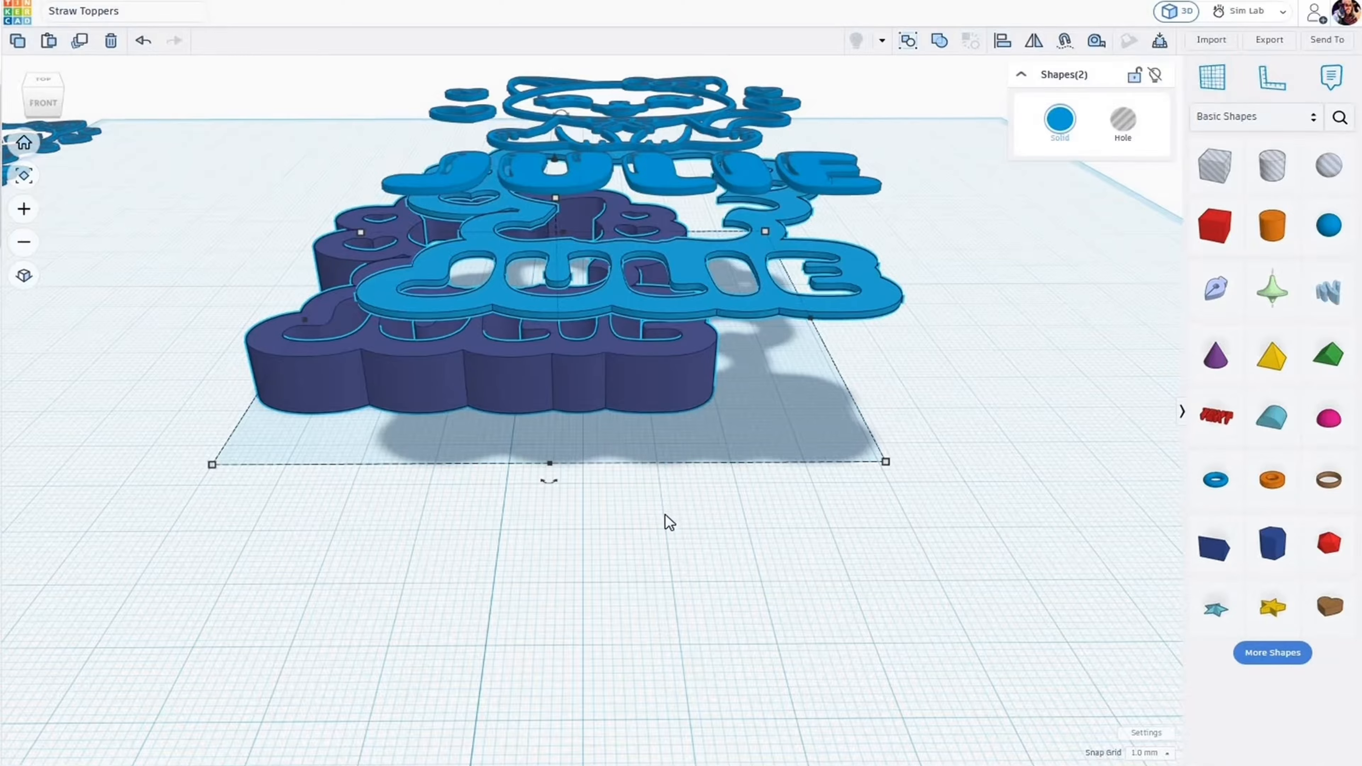
key(l)
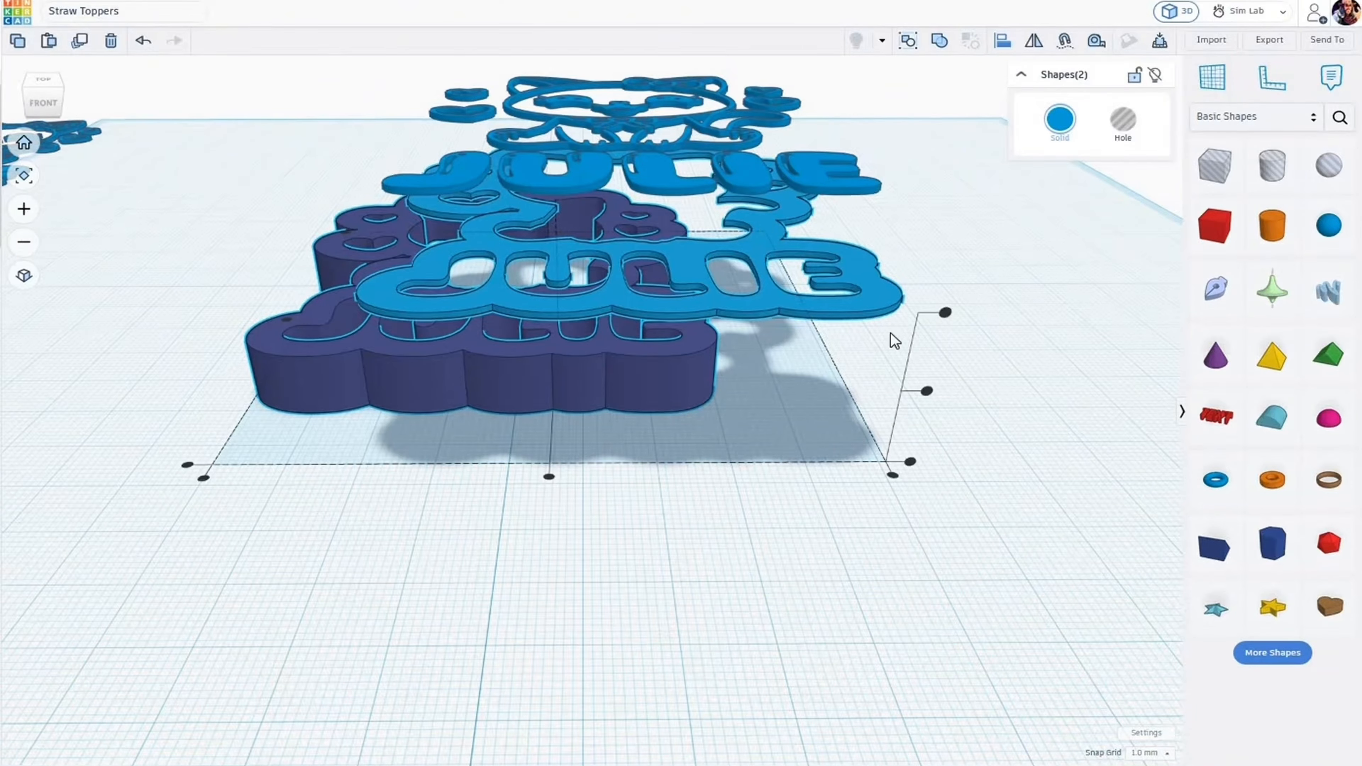
click(882, 294)
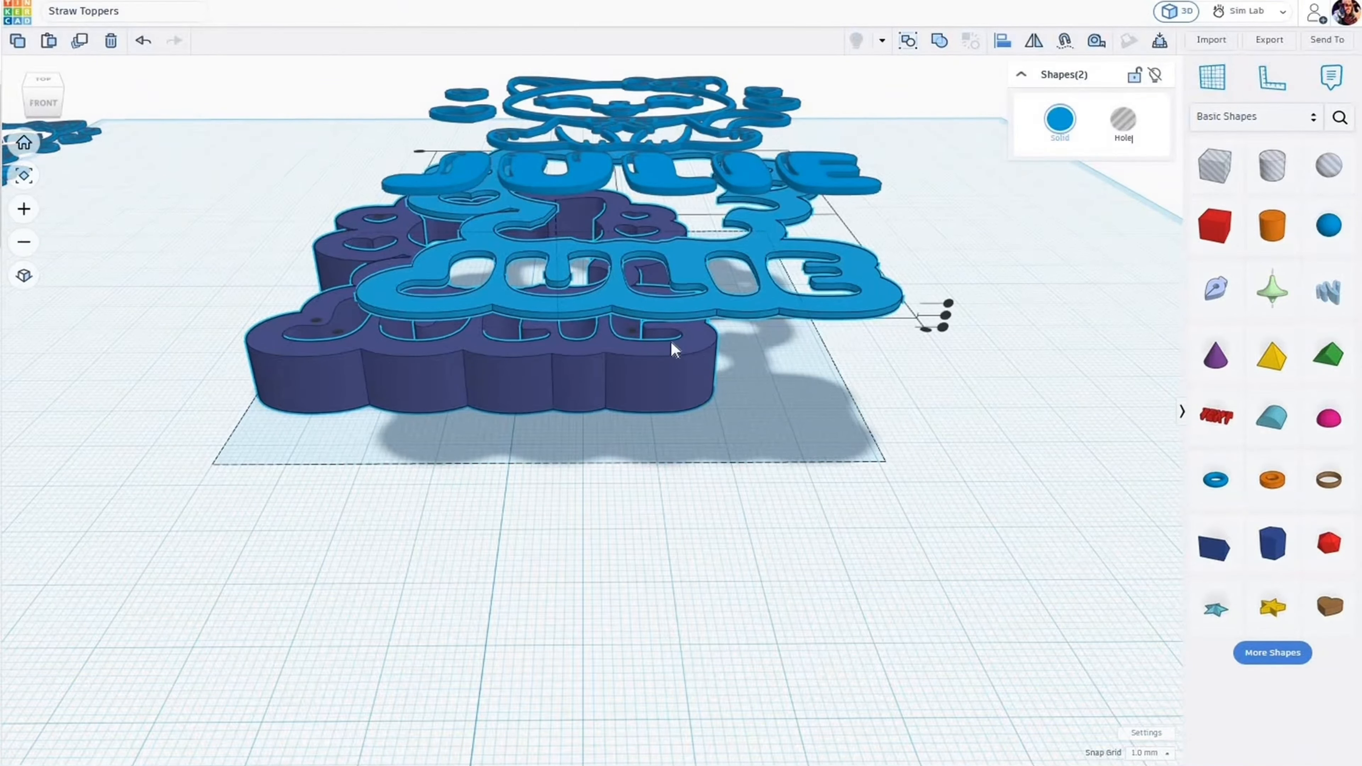
click(634, 331)
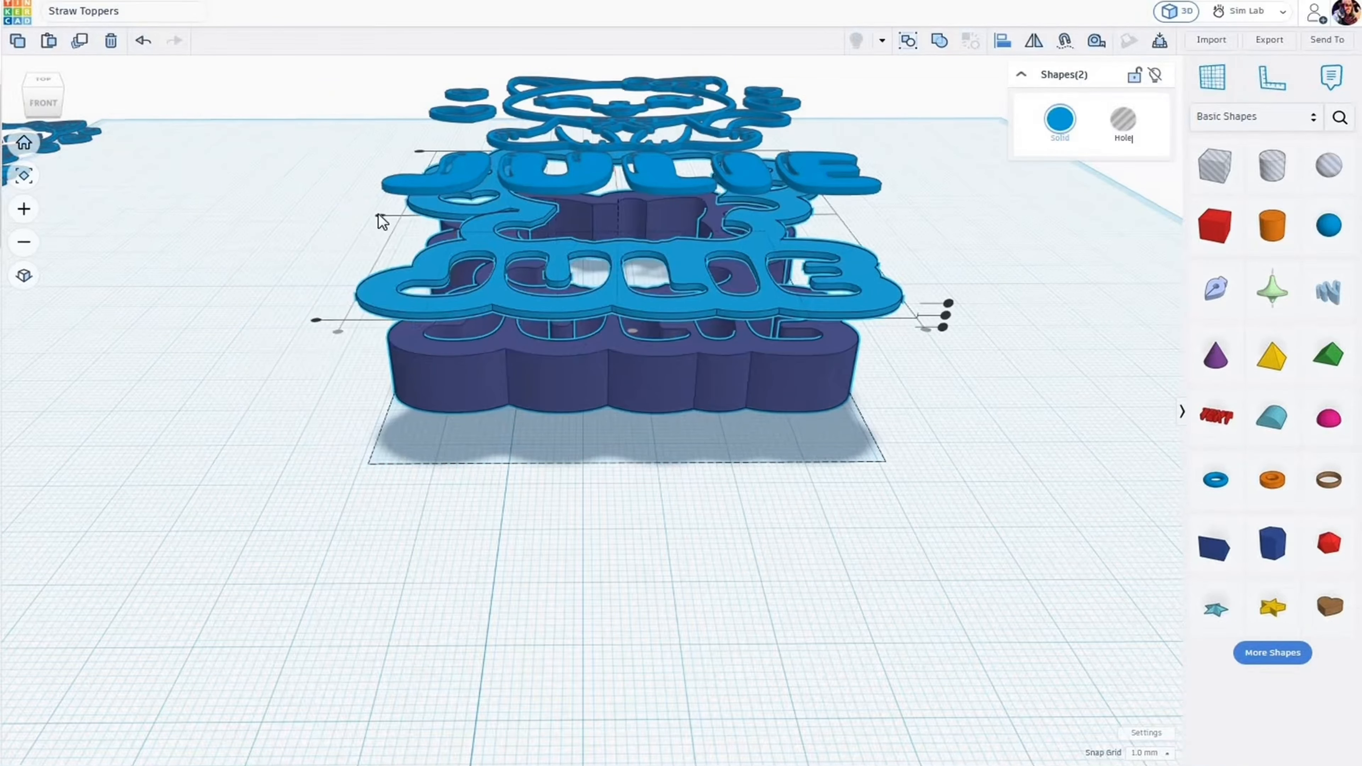
click(381, 220)
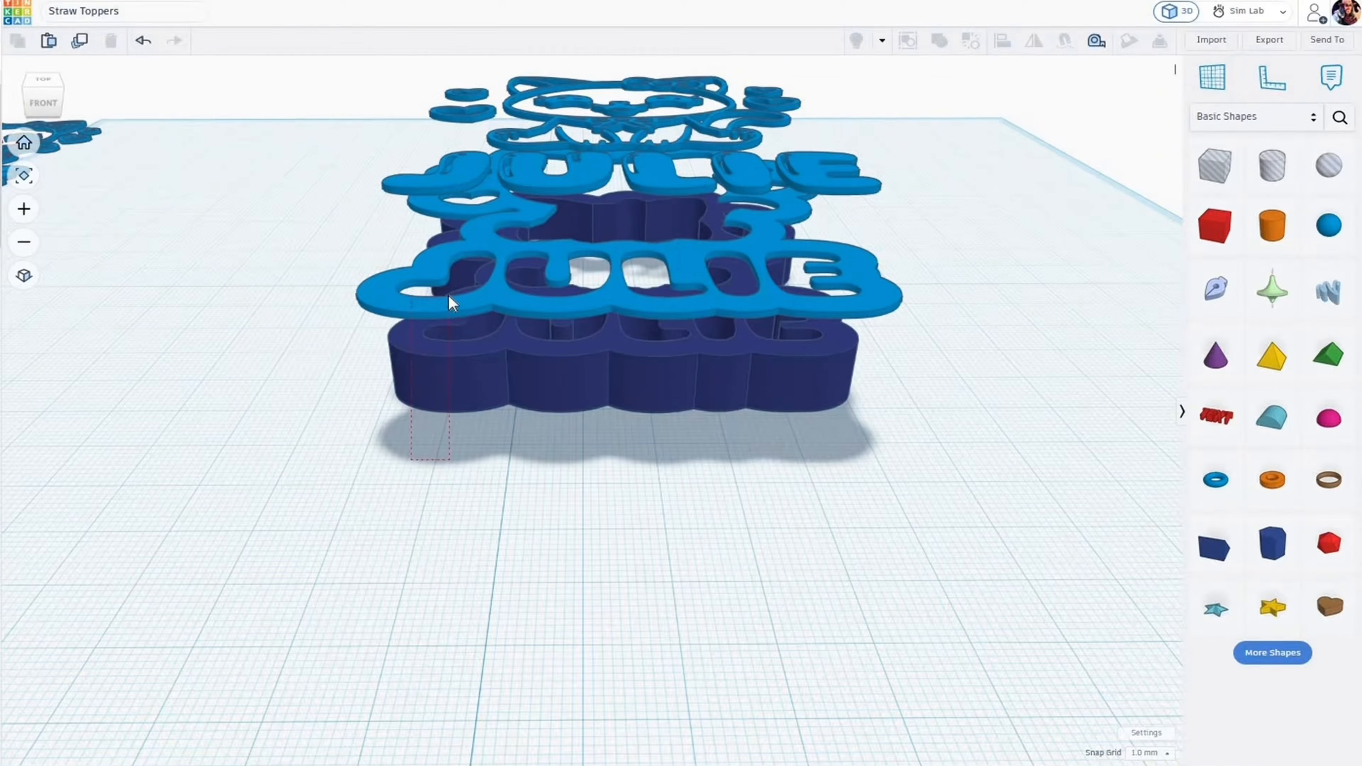
Step: Align the imported shape and the raised outline on their centres from front to back
key(ctrl+a)
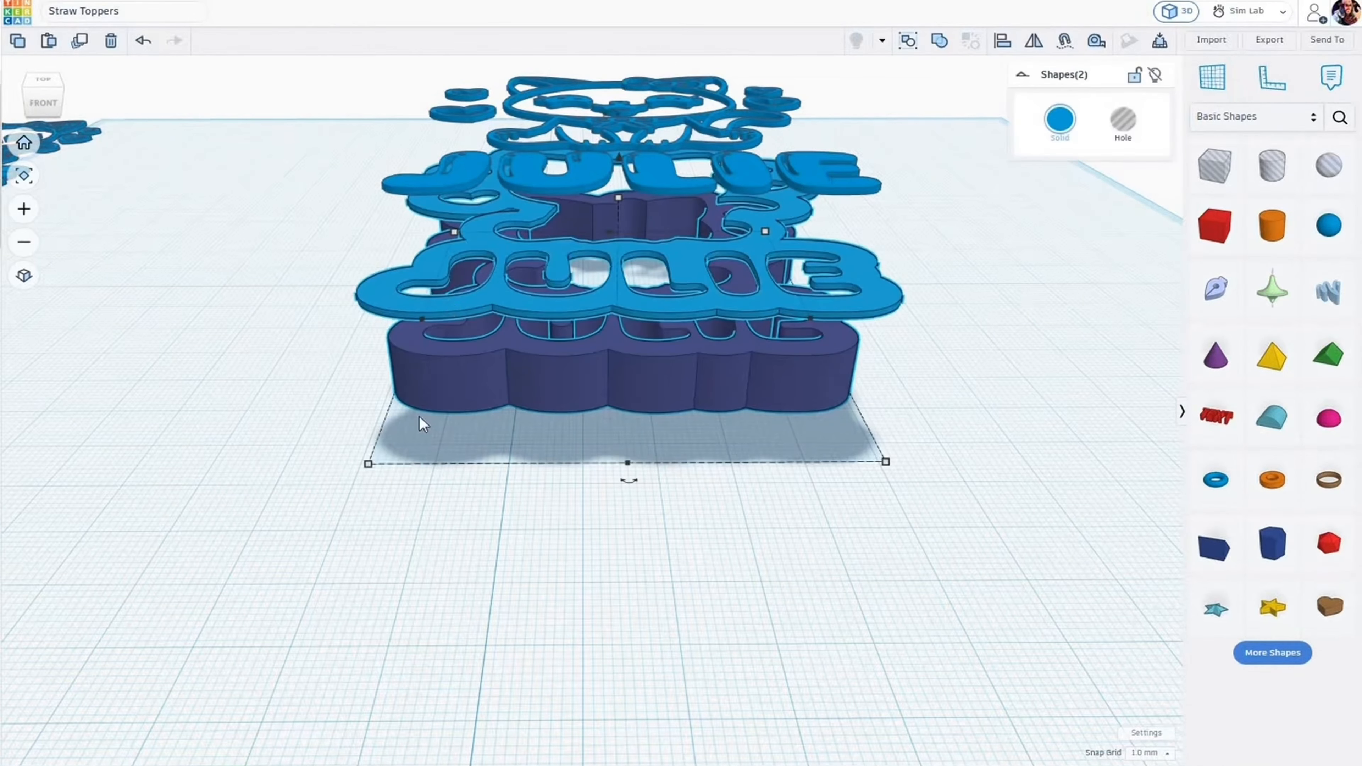
key(l)
right_drag(605, 517, 596, 397)
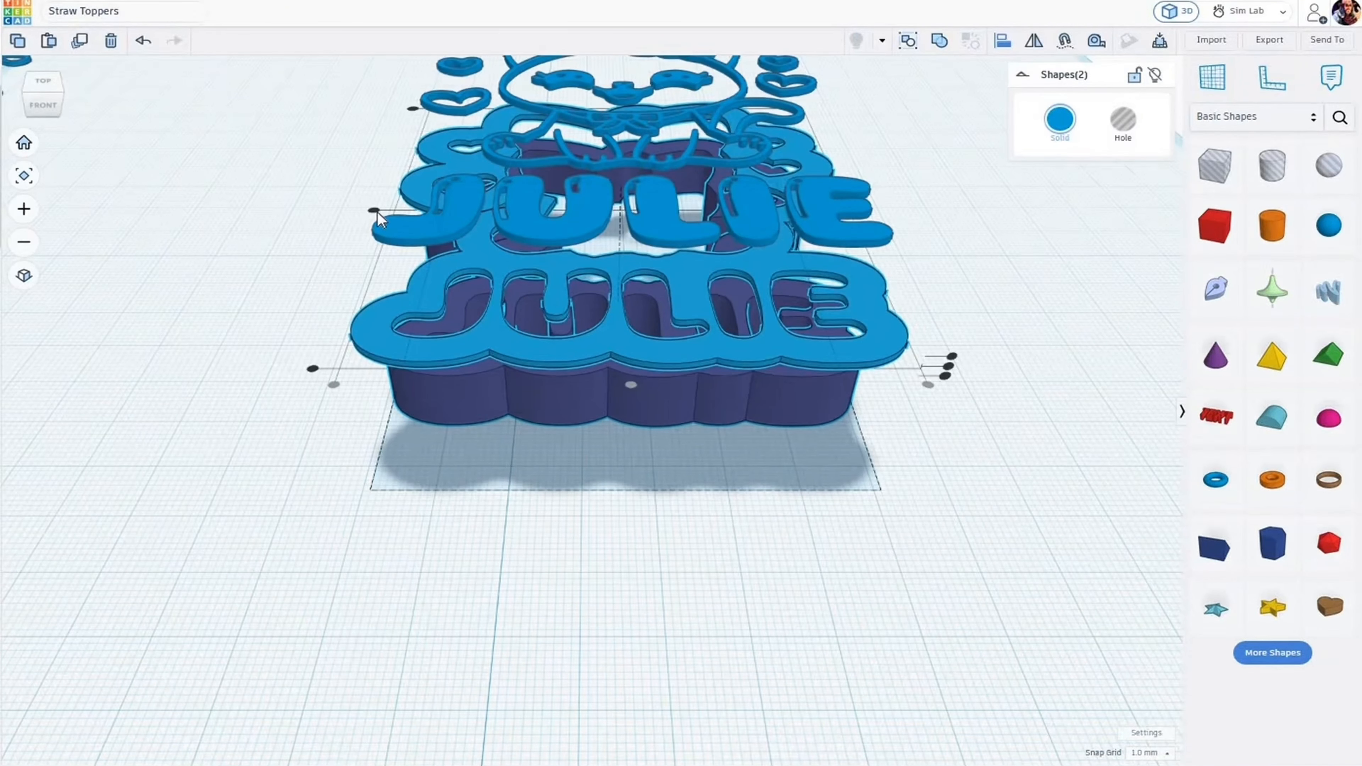
click(374, 209)
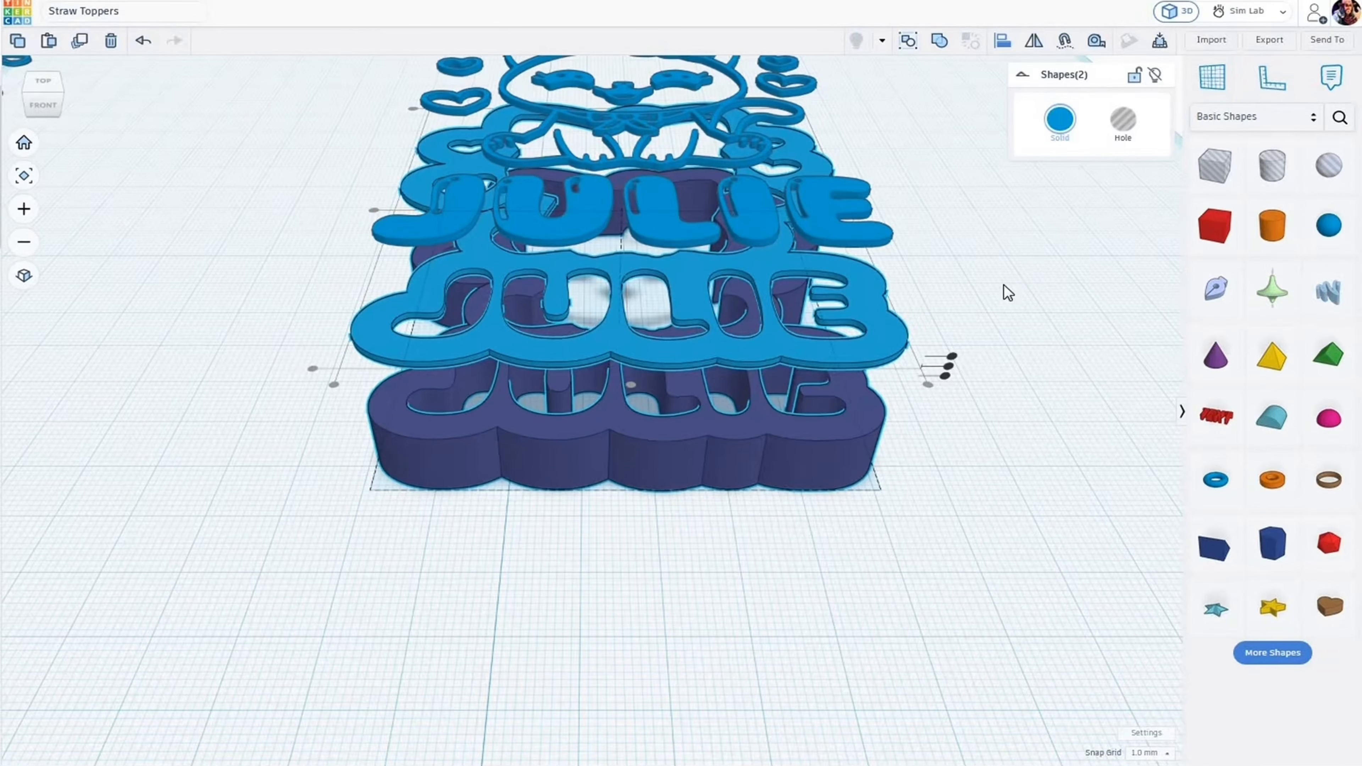
click(961, 335)
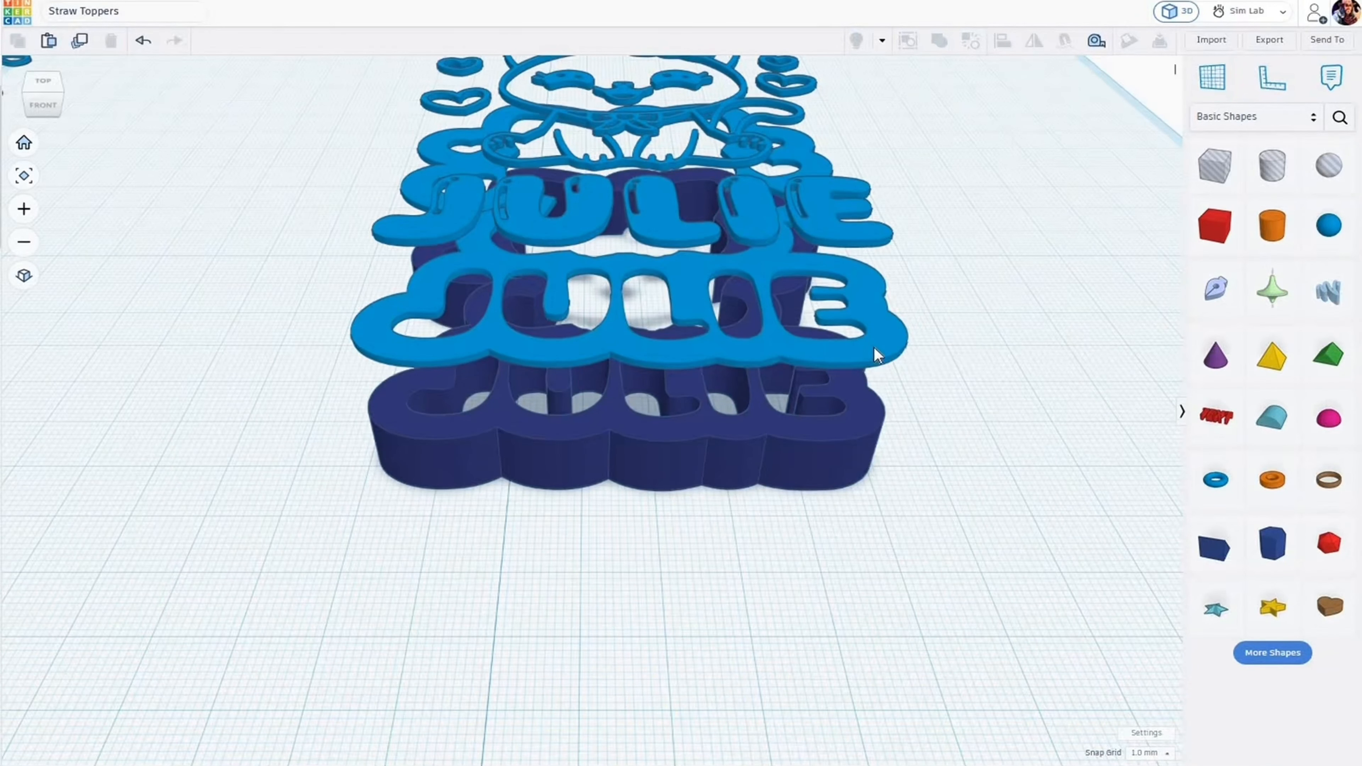
Step: Delete the raised outline shape and recolour the imported shape with the white preset
click(900, 365)
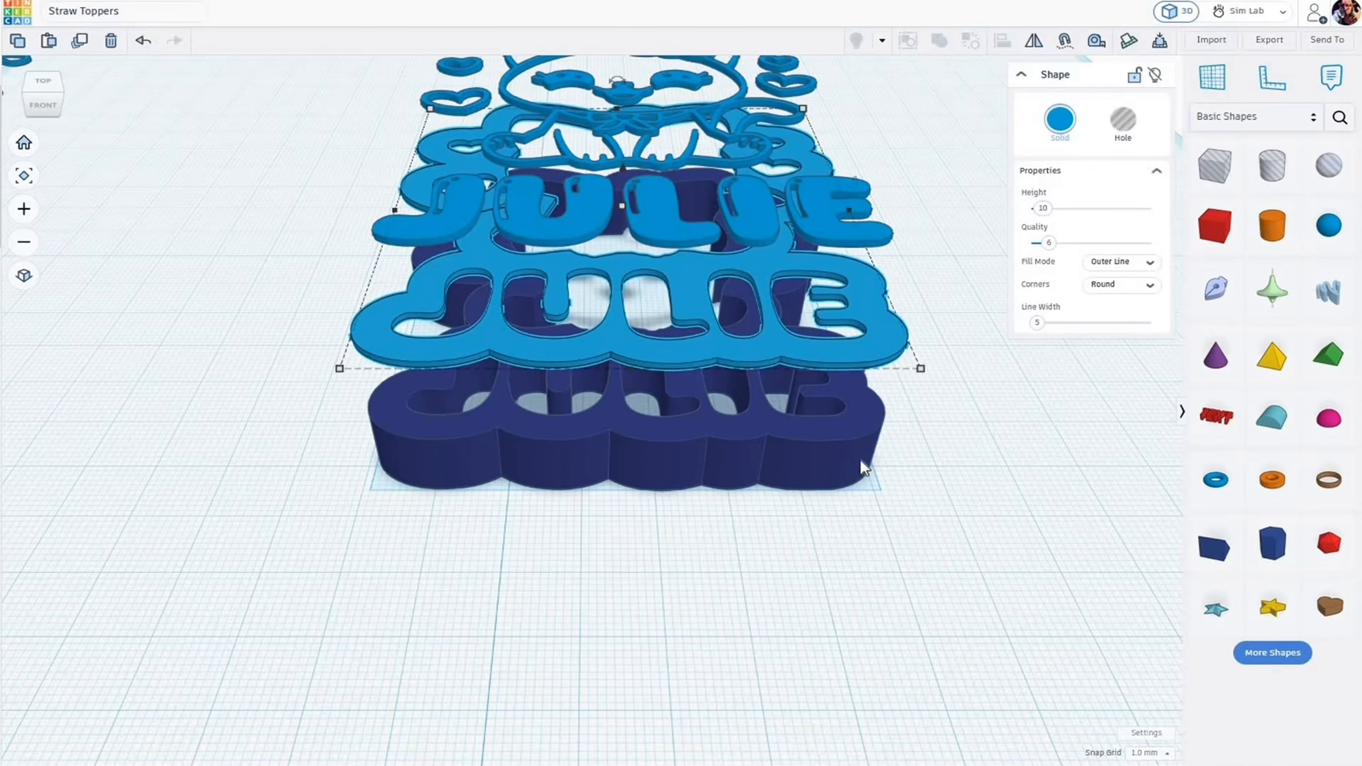
key(Delete)
click(803, 463)
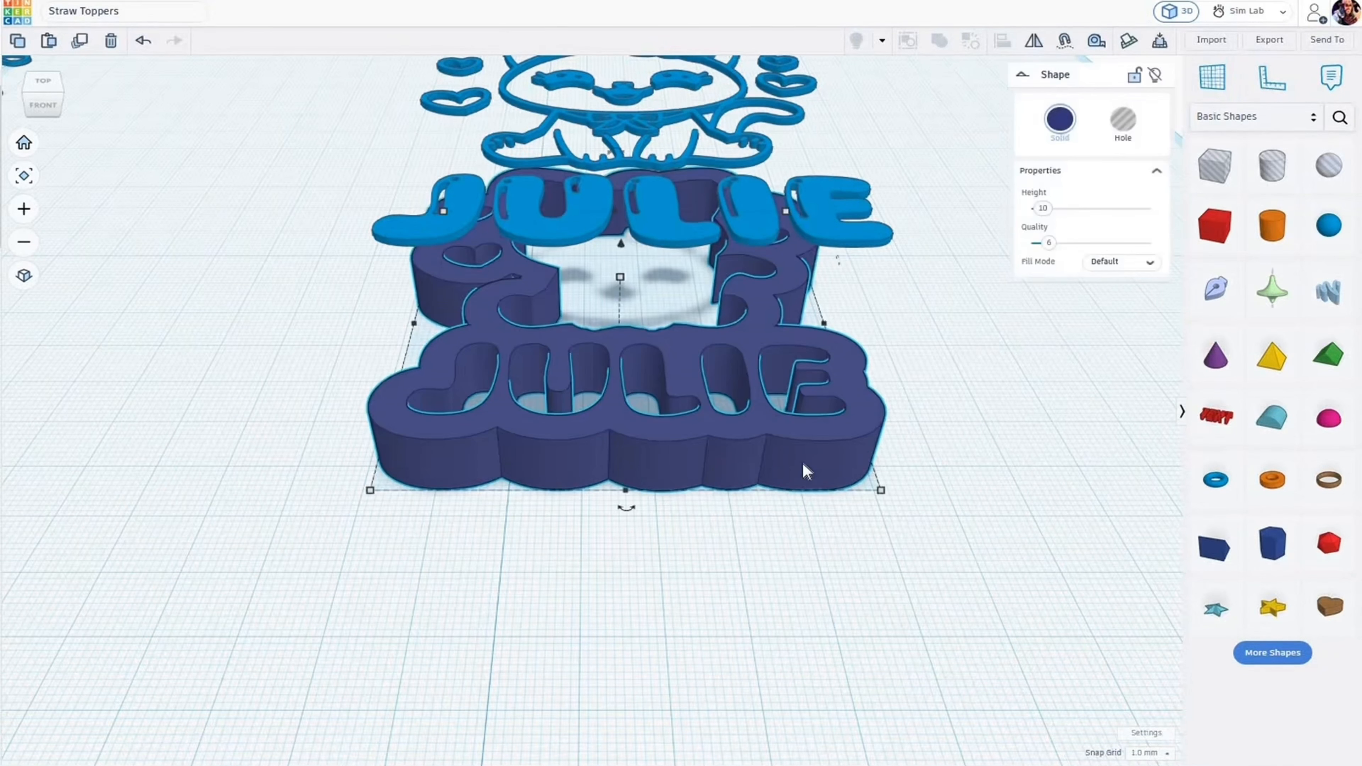
click(1057, 122)
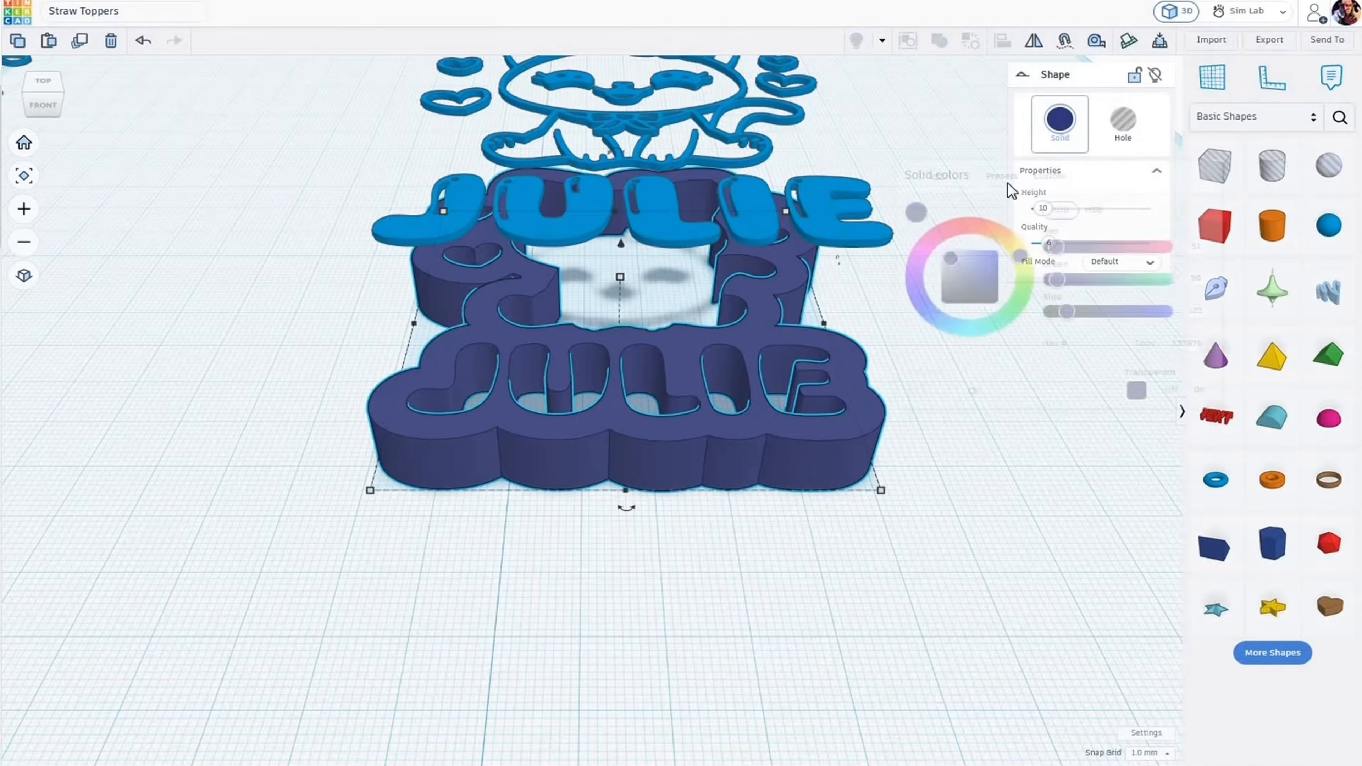
click(1002, 182)
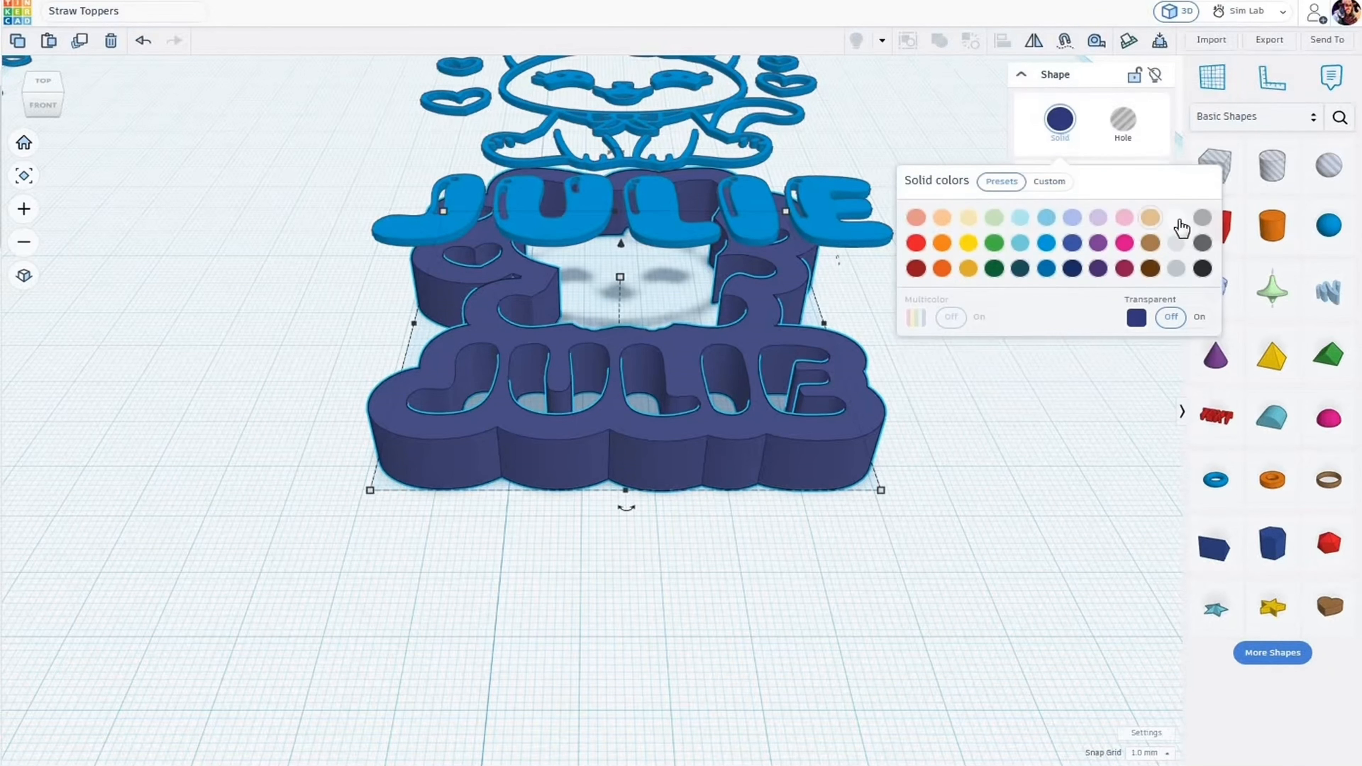
click(1176, 219)
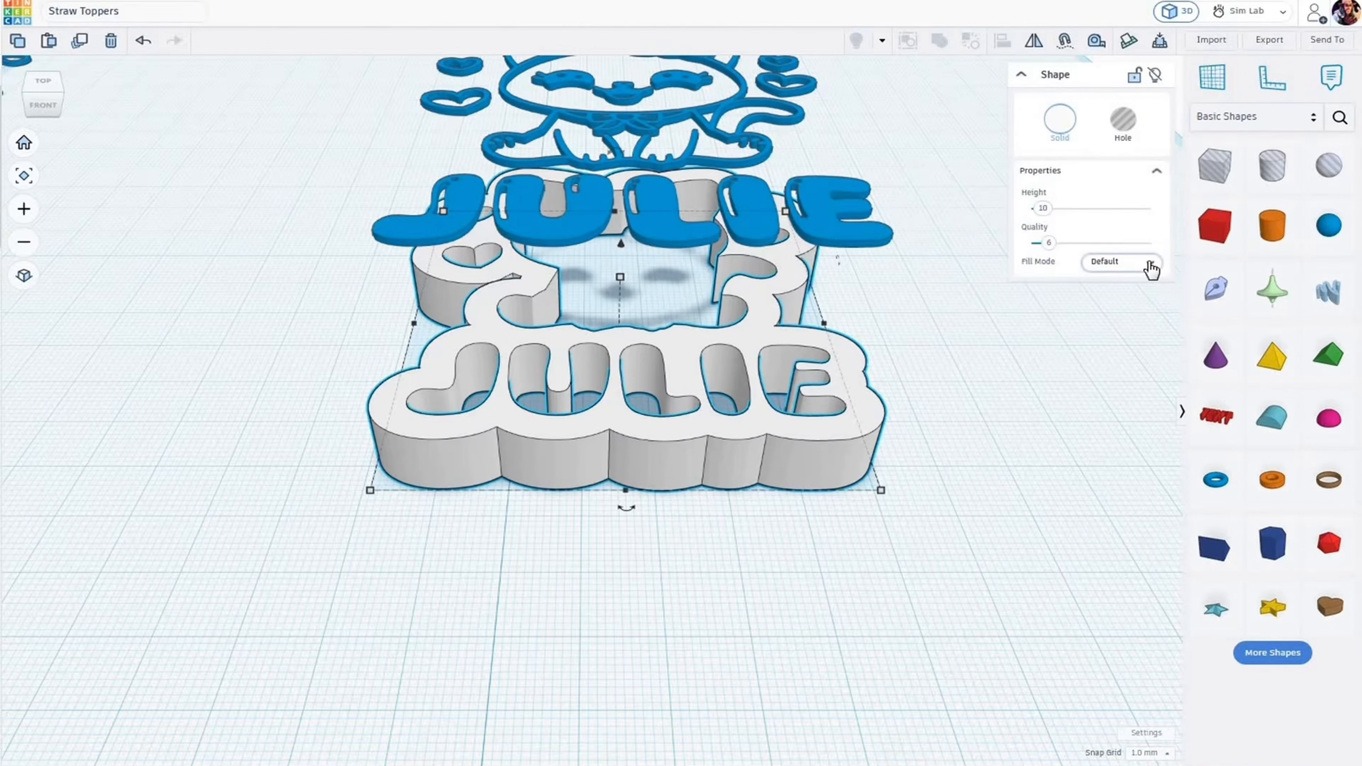
Step: Set the white shape's fill mode to Silhouette to make a solid backing
click(1151, 267)
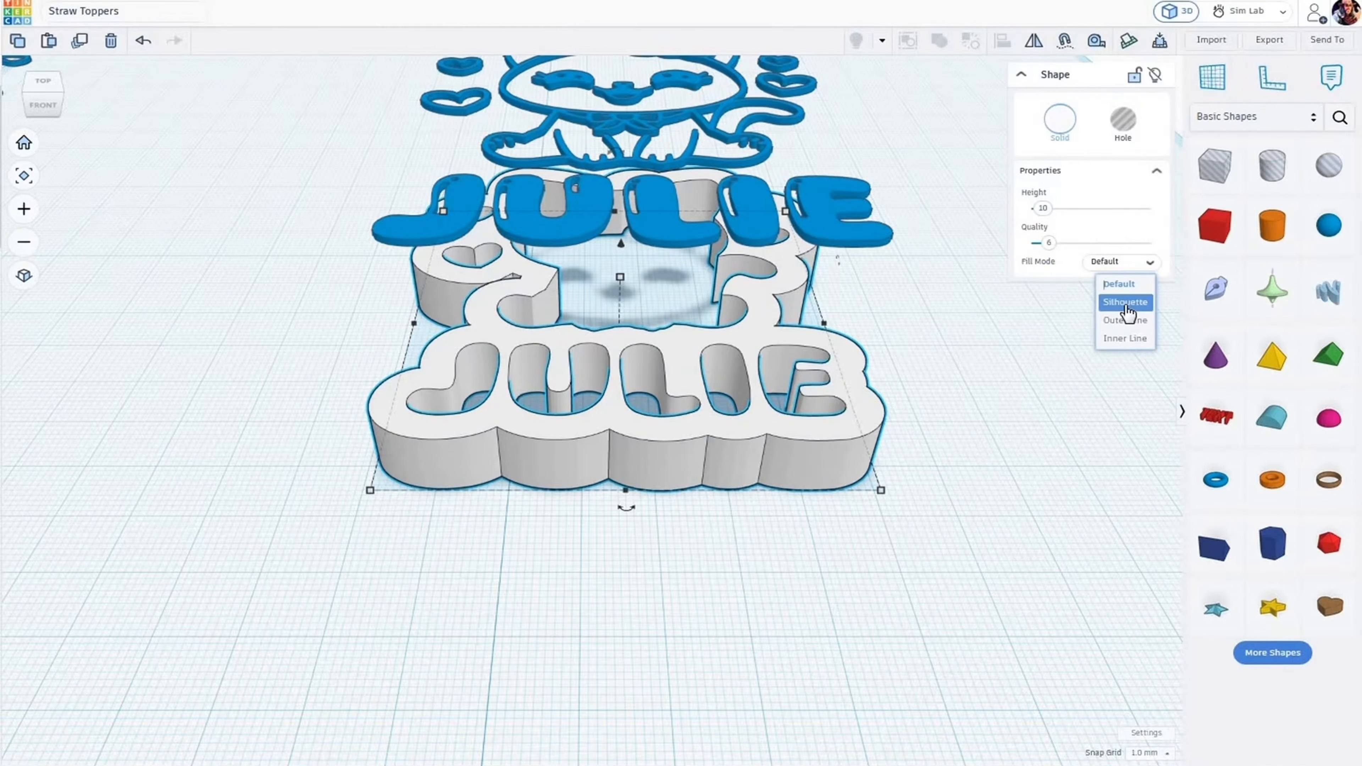
click(1124, 303)
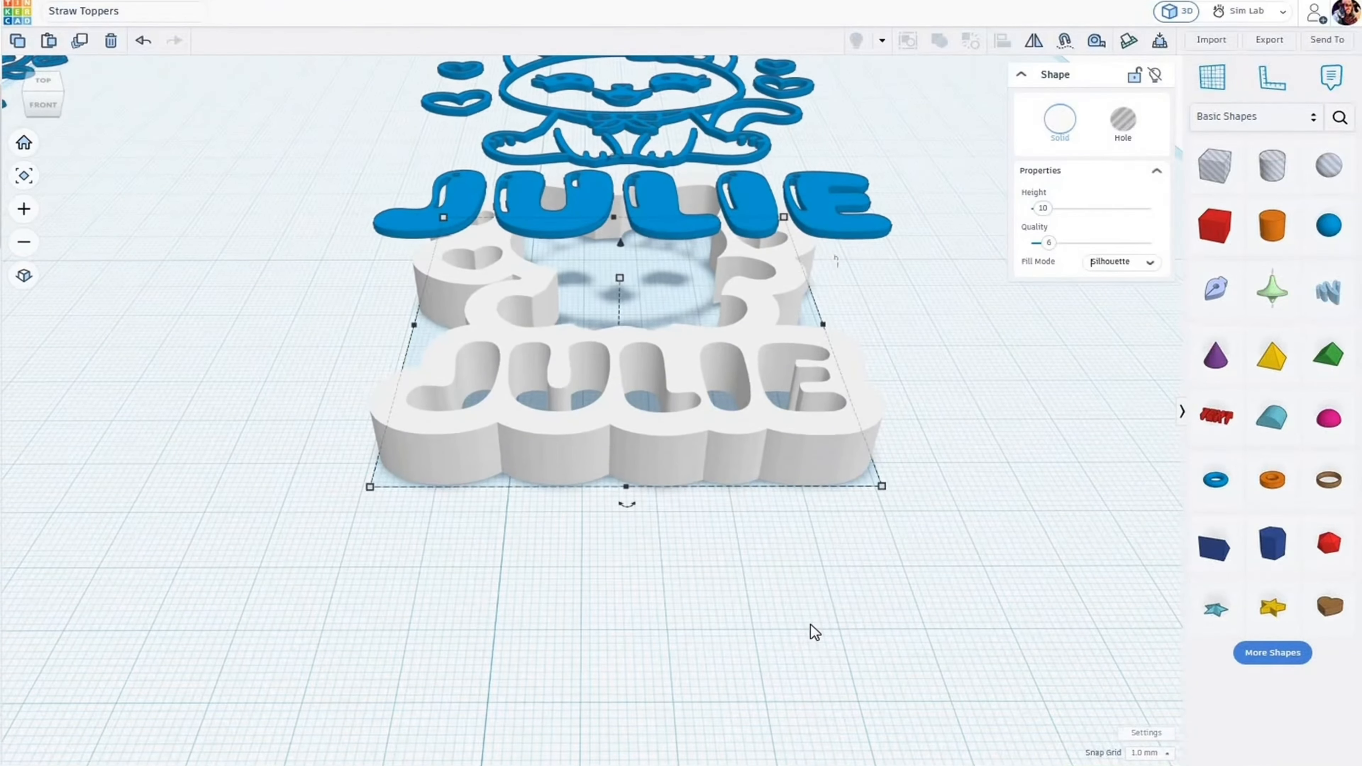
scroll(808, 611, down, 3)
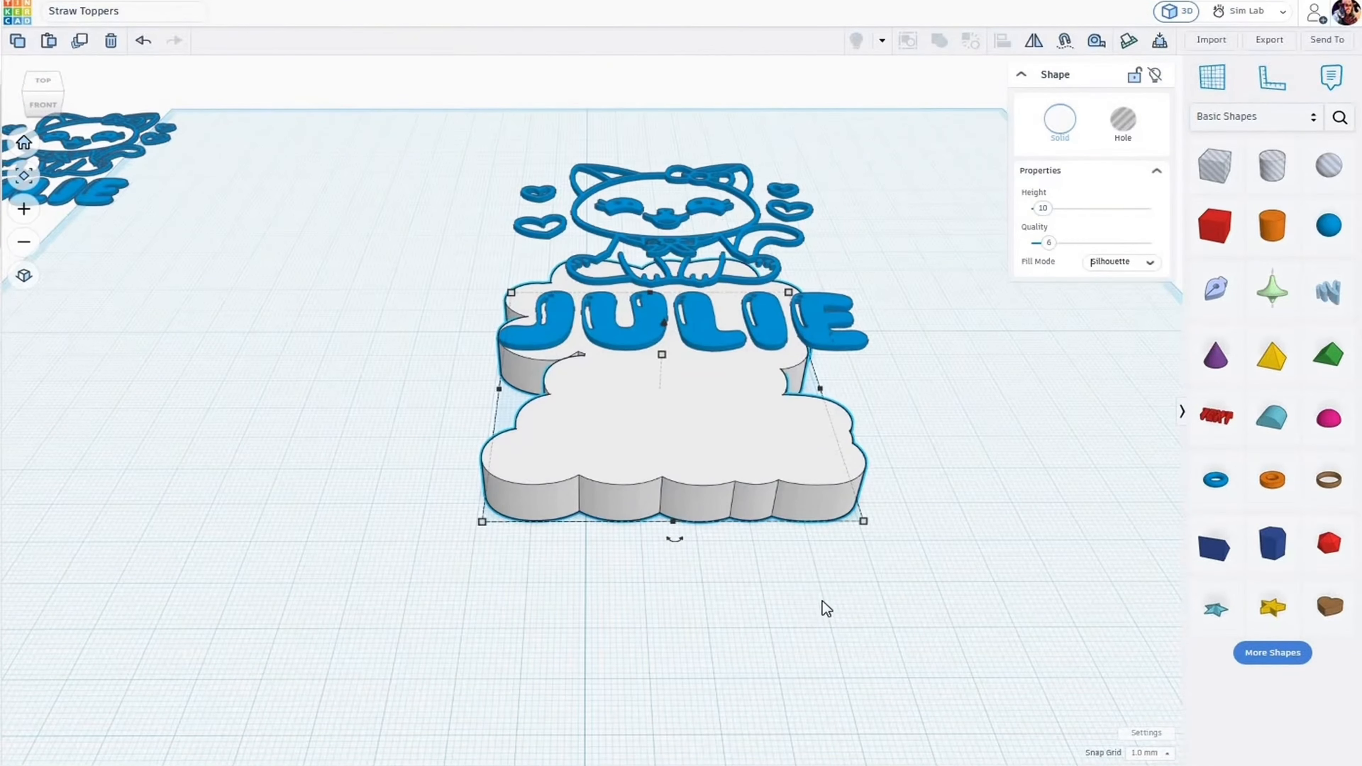
right_drag(806, 620, 837, 632)
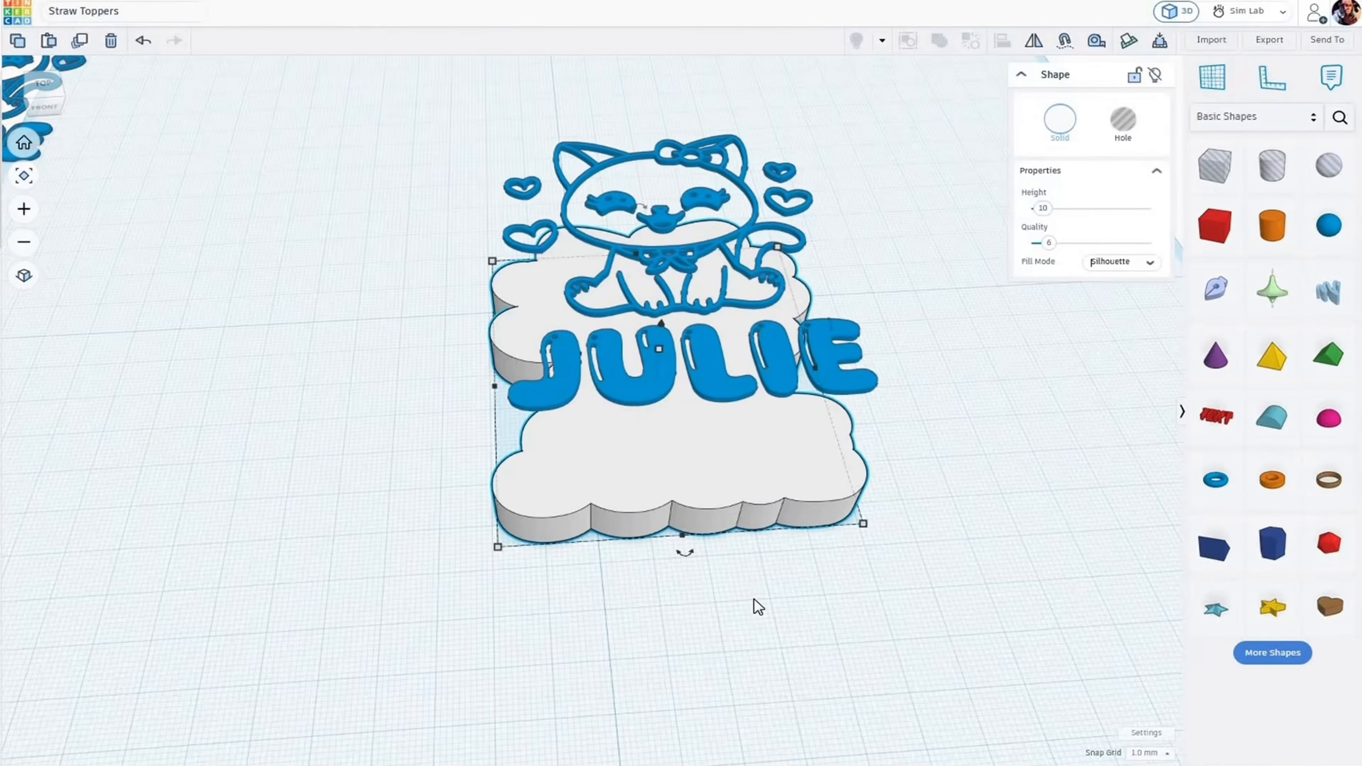
right_drag(799, 620, 785, 624)
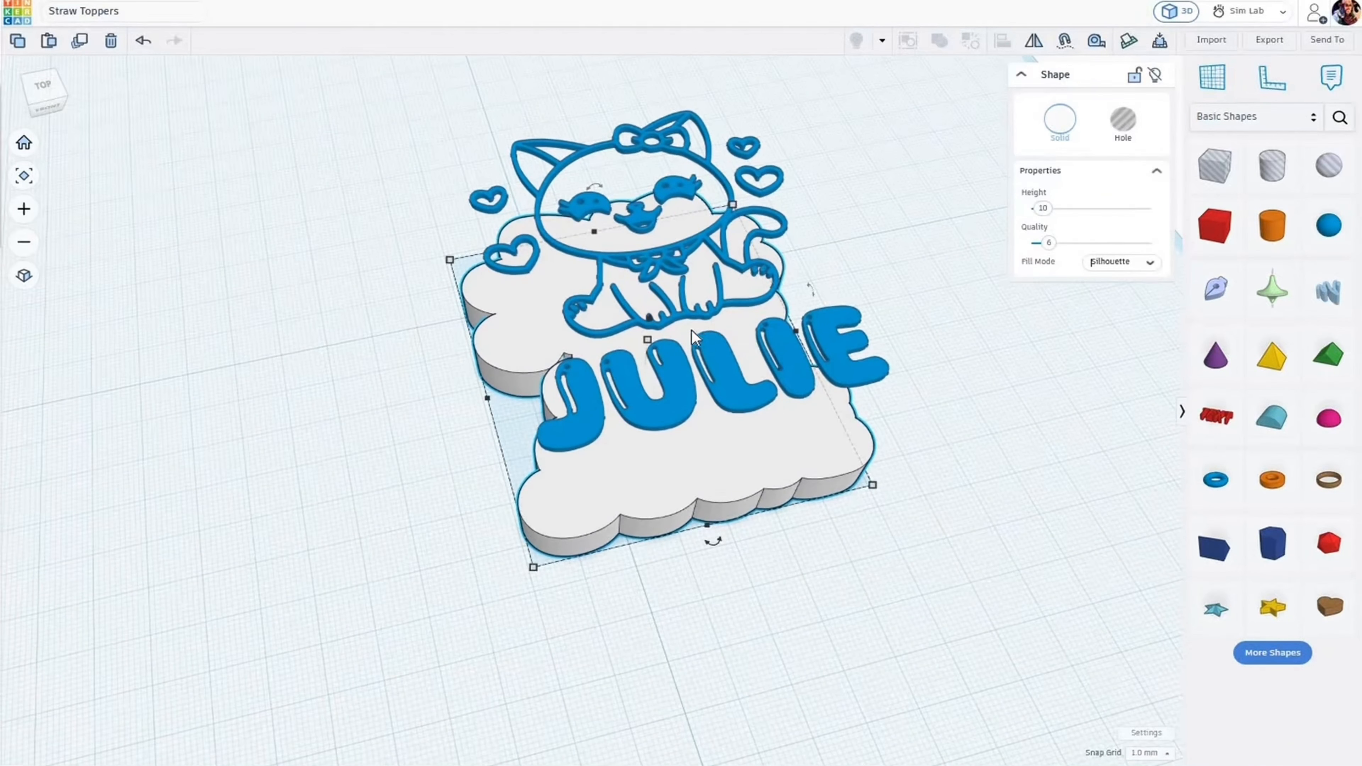
scroll(691, 330, up, 3)
scroll(675, 340, down, 3)
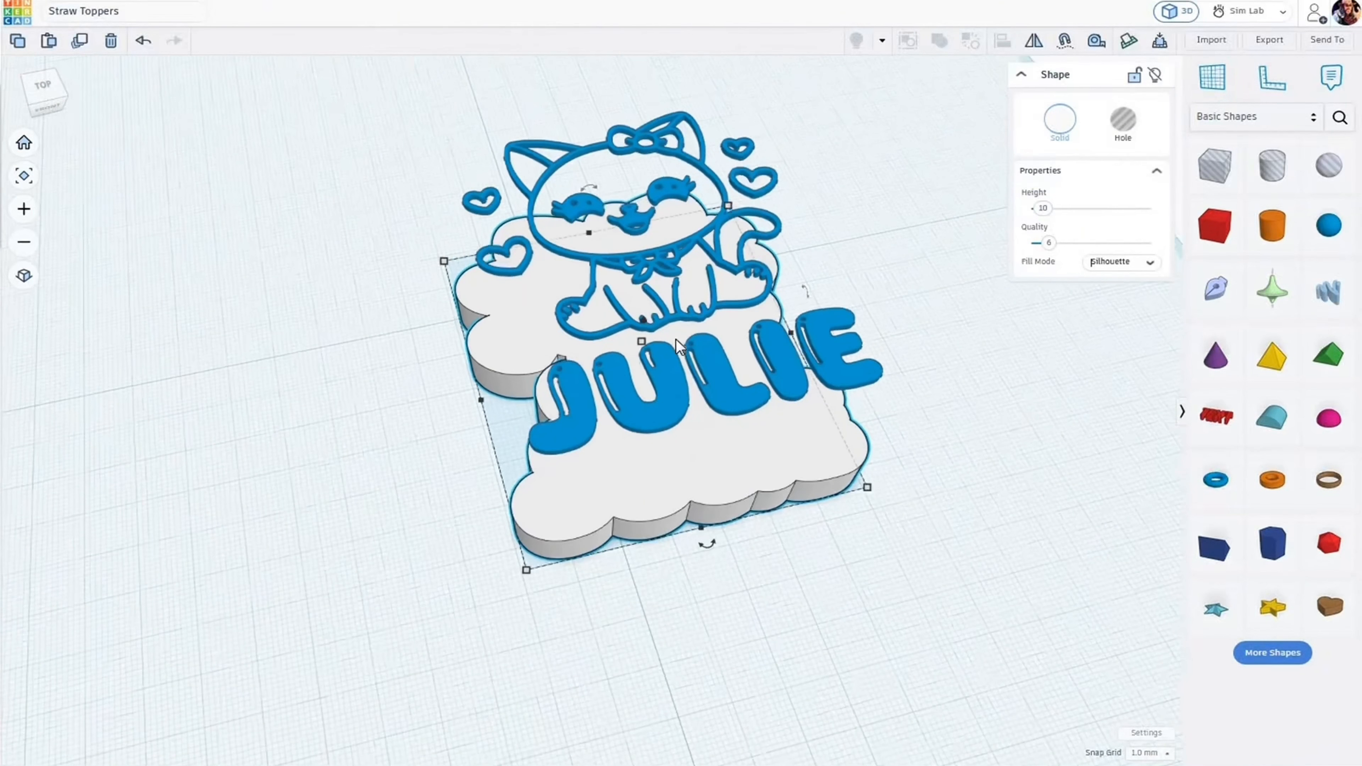